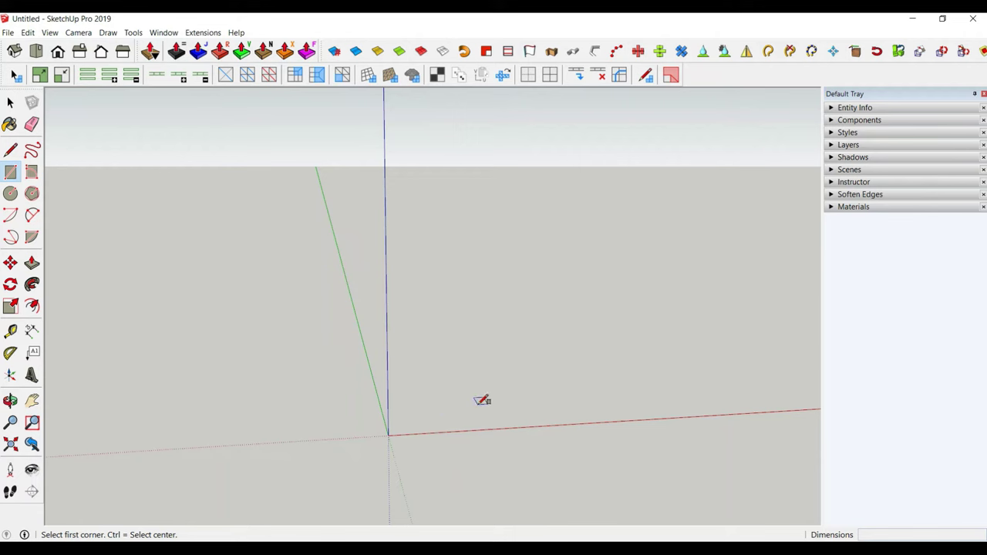
Draw a rectangle 120,40 on the ground
click(478, 402)
text(120,40)
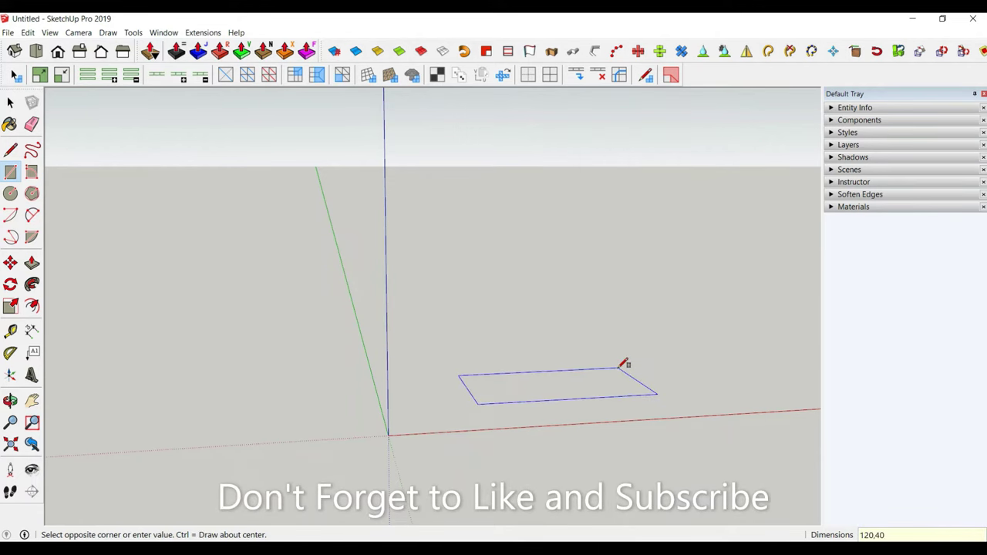
key(Return)
middle_drag(625, 359, 511, 414)
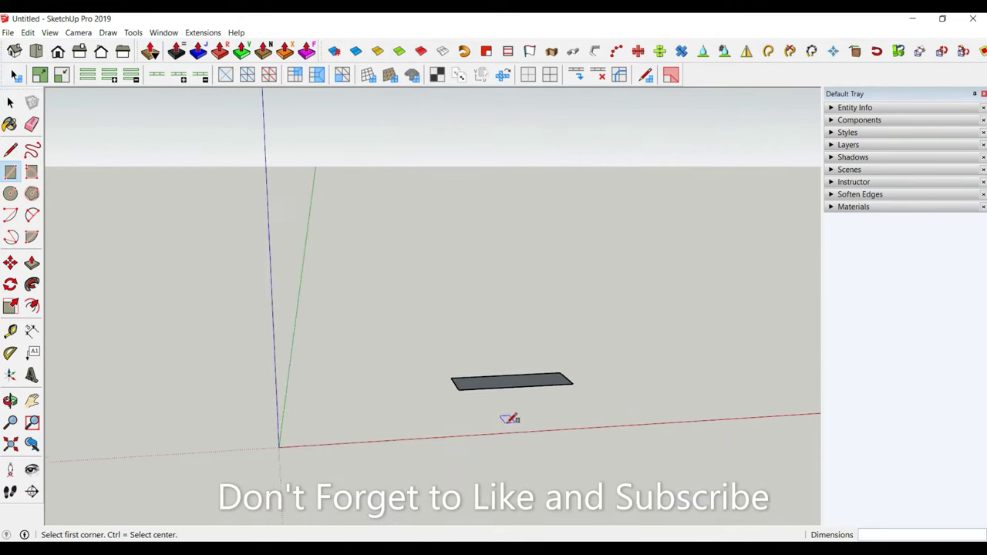
middle_drag(531, 320, 114, 241)
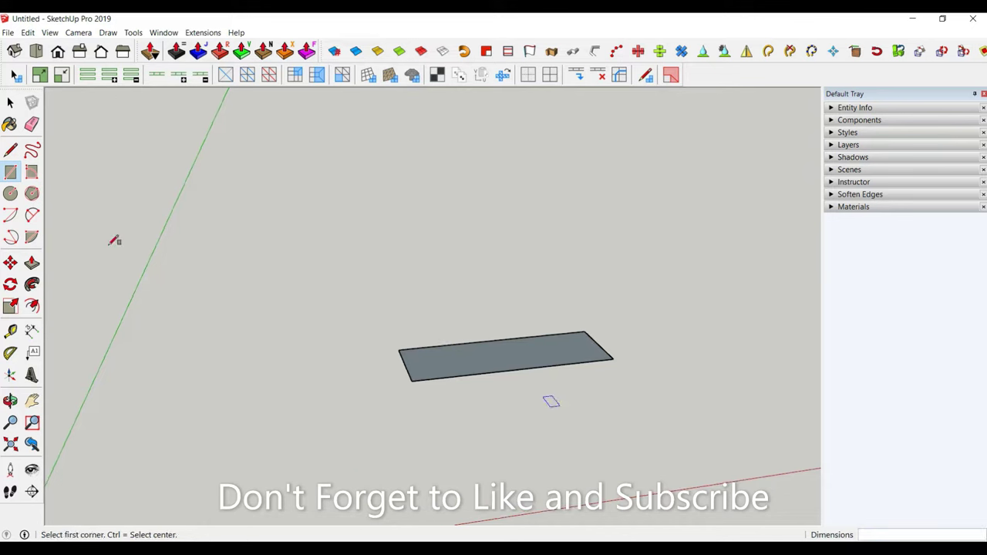
Push/Pull the rectangle up into a 15 cm thick box
click(31, 262)
drag(461, 372, 451, 346)
text(1)
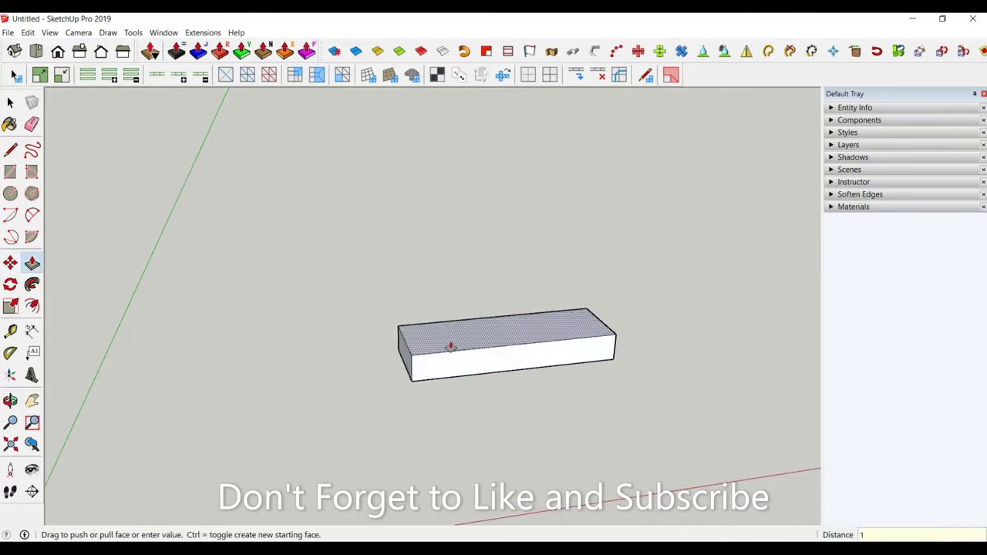
text(5)
key(Return)
Group the box, then make it a component named Component#1
key(space)
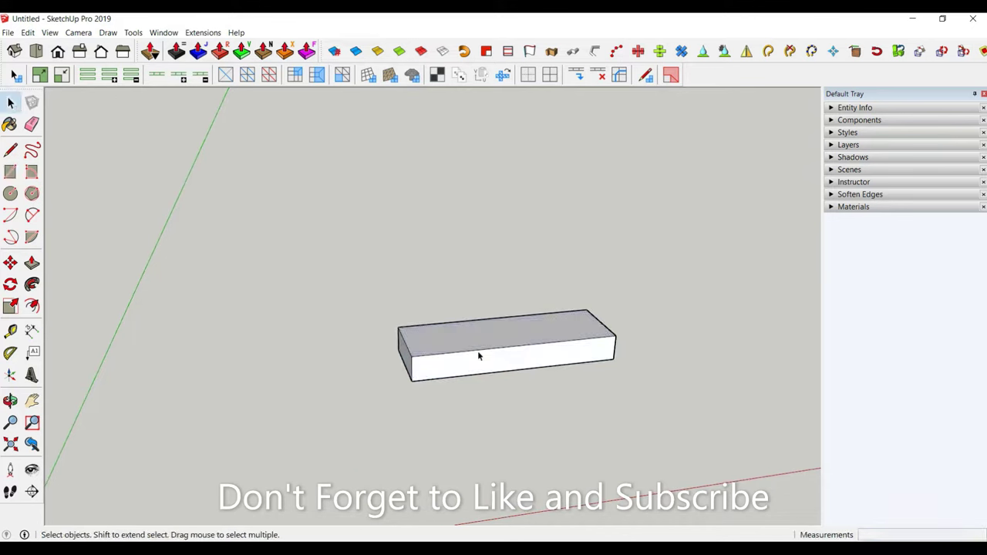
triple_click(478, 357)
right_click(478, 356)
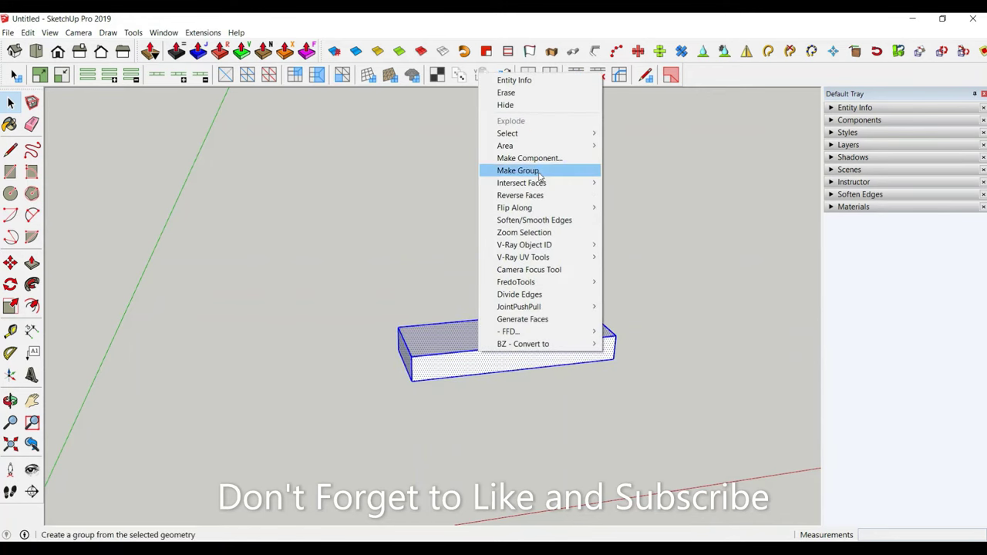
click(539, 171)
right_click(447, 355)
click(501, 164)
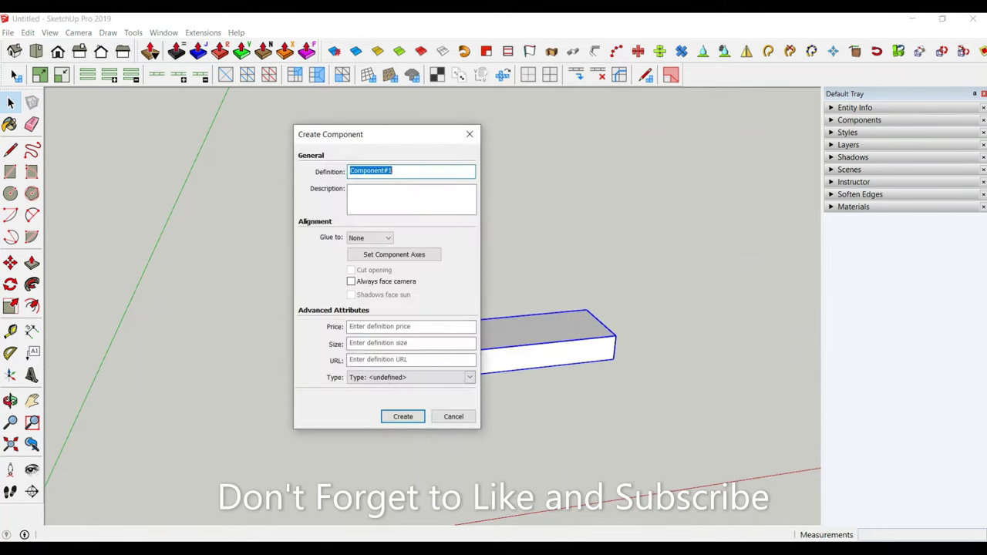
click(403, 417)
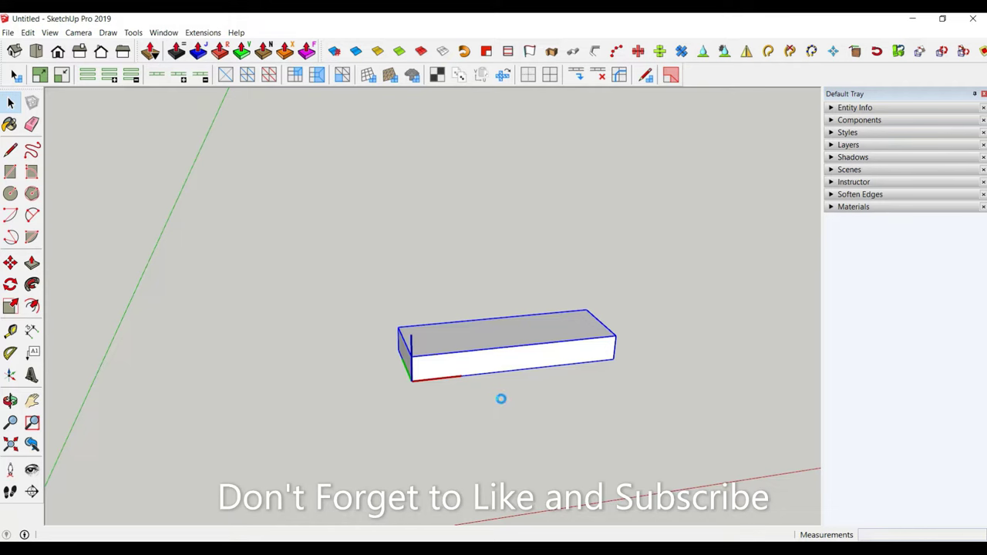
middle_drag(500, 397, 436, 377)
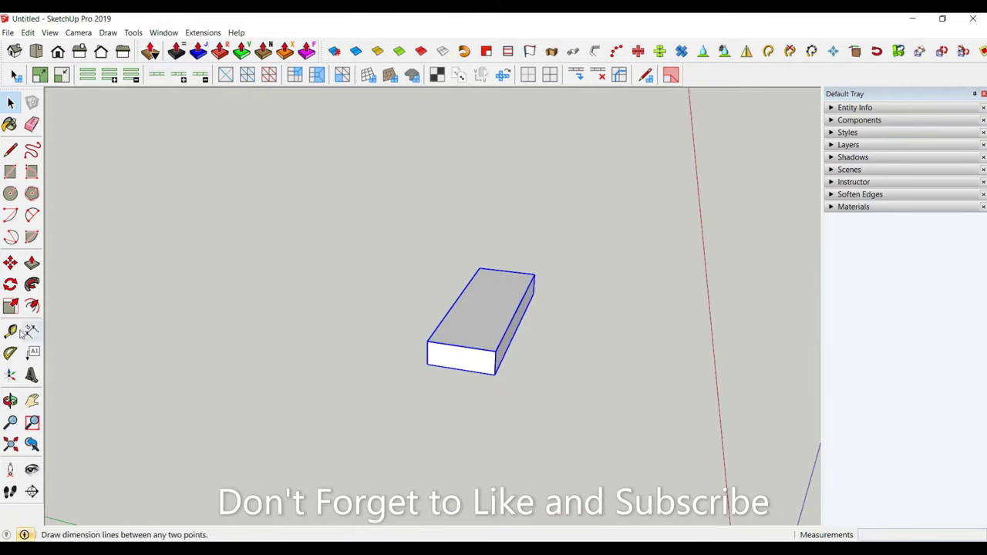
Copy the step block one step up and back, and array it into about 20 steps
click(10, 263)
click(496, 375)
key(ctrl)
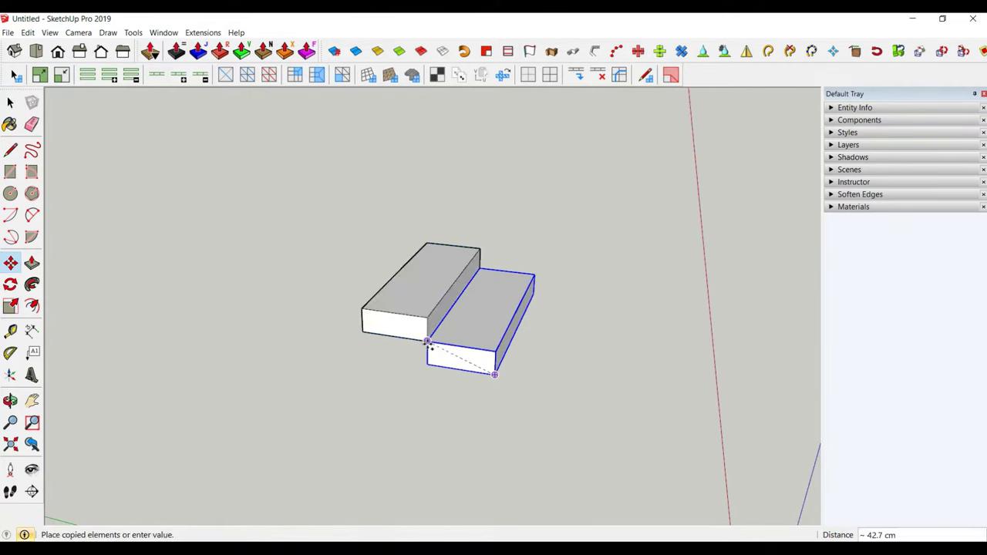
click(425, 340)
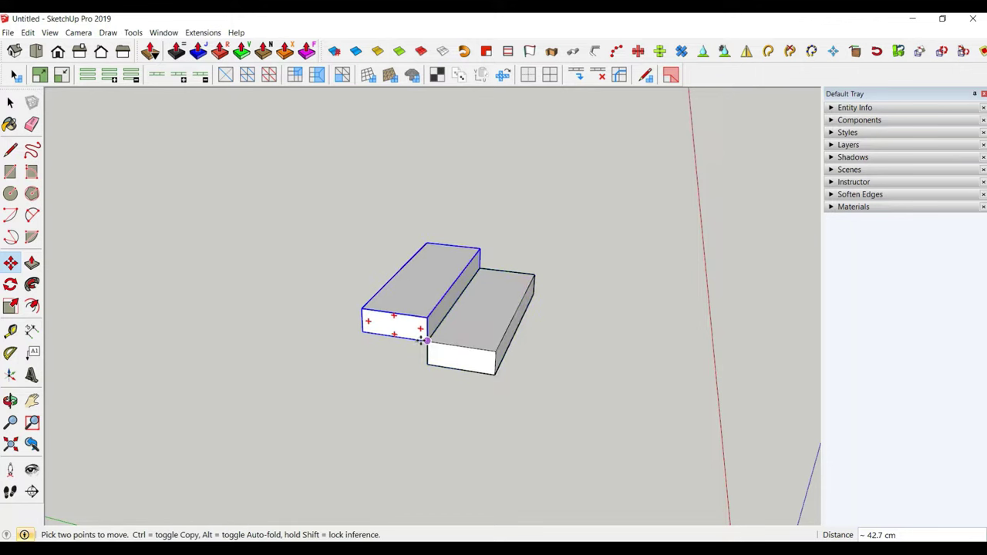
text(*20)
key(Return)
scroll(504, 410, down, 3)
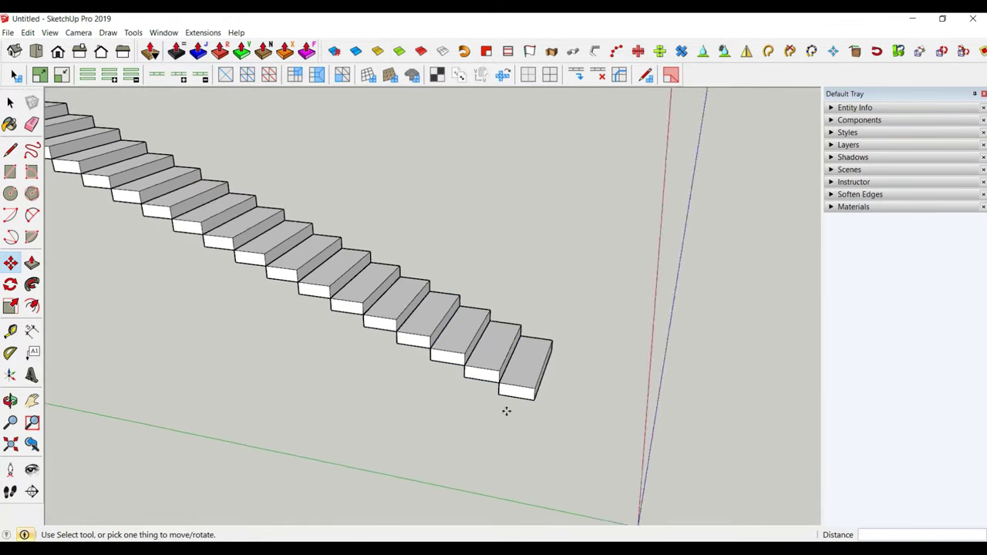
scroll(705, 368, down, 3)
mouse_move(705, 368)
middle_down()
mouse_move(360, 365)
mouse_move(458, 447)
middle_up()
Move a step's lower edge down 15 cm, viewed from underneath
key(space)
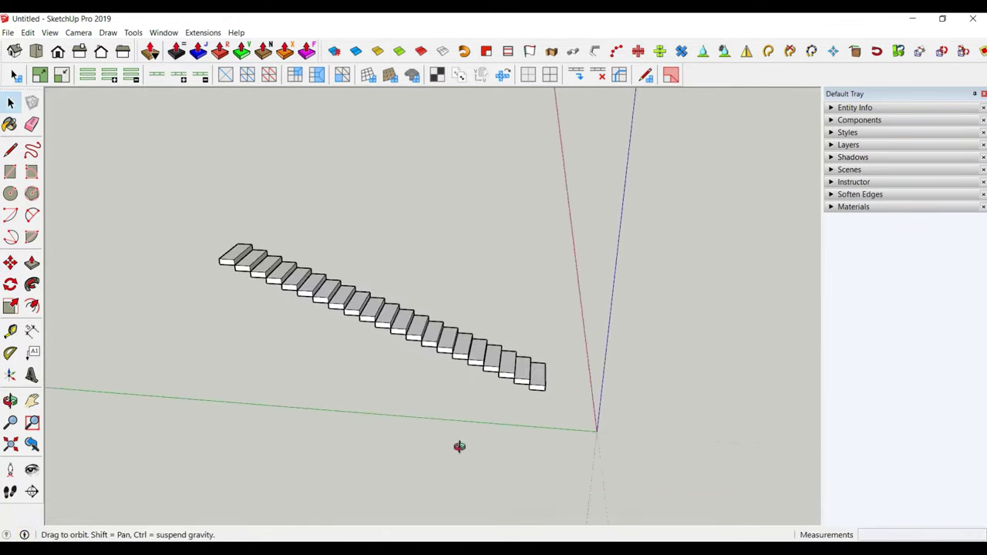
scroll(501, 420, up, 3)
scroll(545, 398, up, 2)
mouse_move(544, 398)
middle_down()
mouse_move(568, 348)
mouse_move(529, 270)
middle_up()
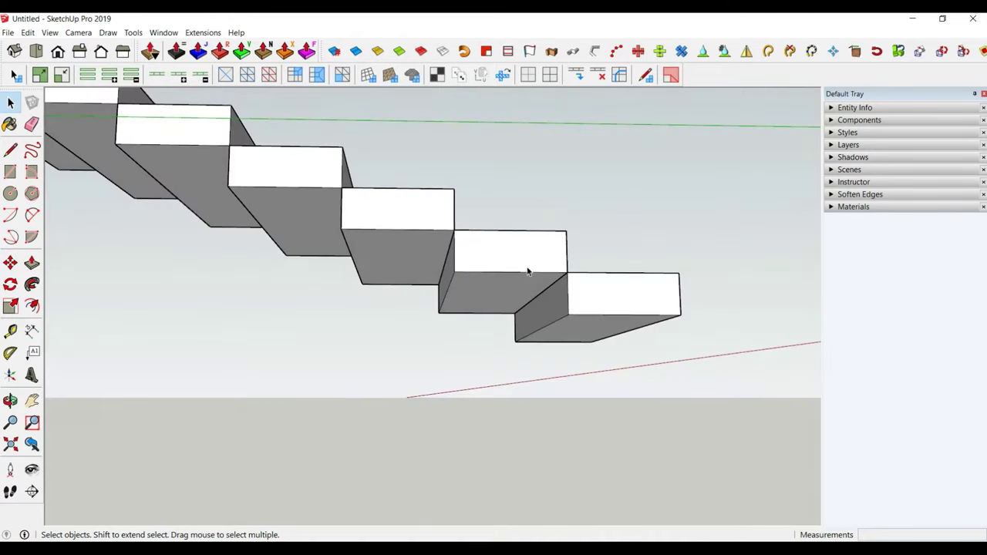
scroll(522, 286, up, 4)
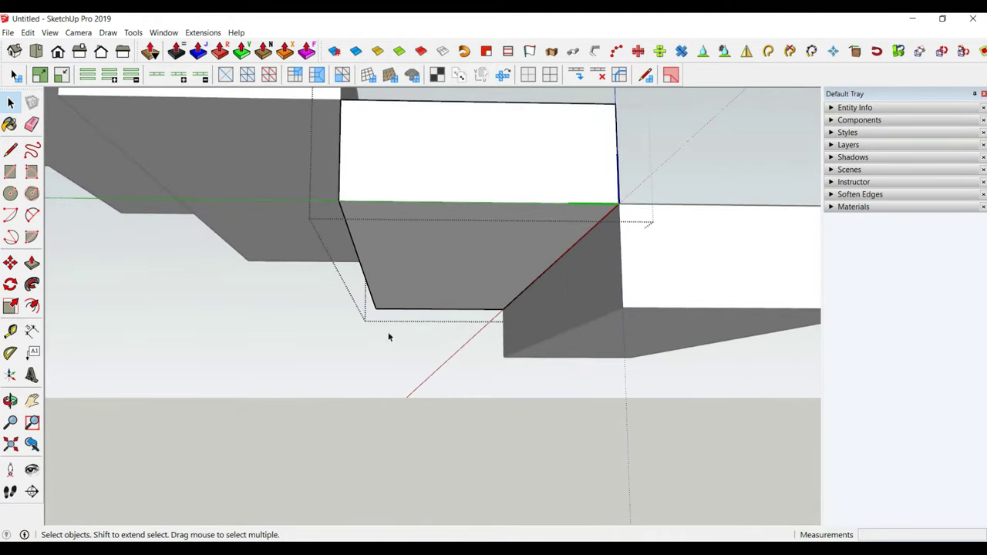
click(10, 263)
click(556, 260)
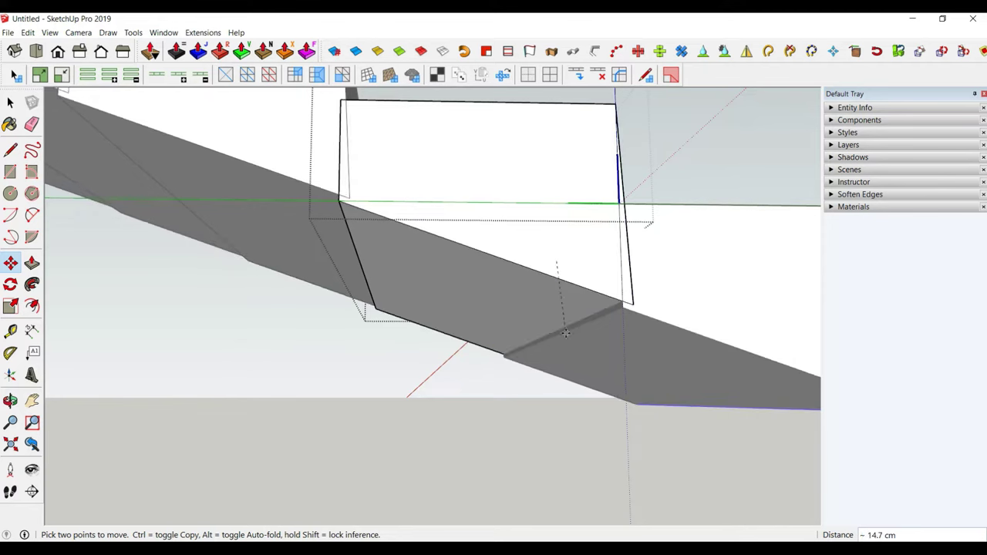
click(558, 336)
key(space)
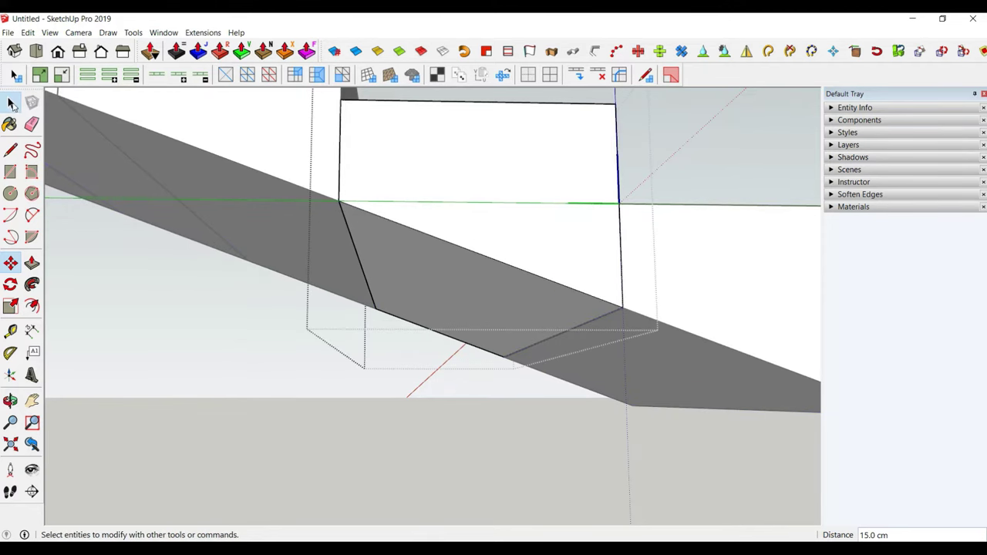
scroll(511, 304, down, 4)
mouse_move(603, 310)
middle_down()
mouse_move(527, 346)
mouse_move(439, 312)
middle_up()
mouse_move(304, 333)
middle_down()
mouse_move(579, 255)
mouse_move(502, 390)
middle_up()
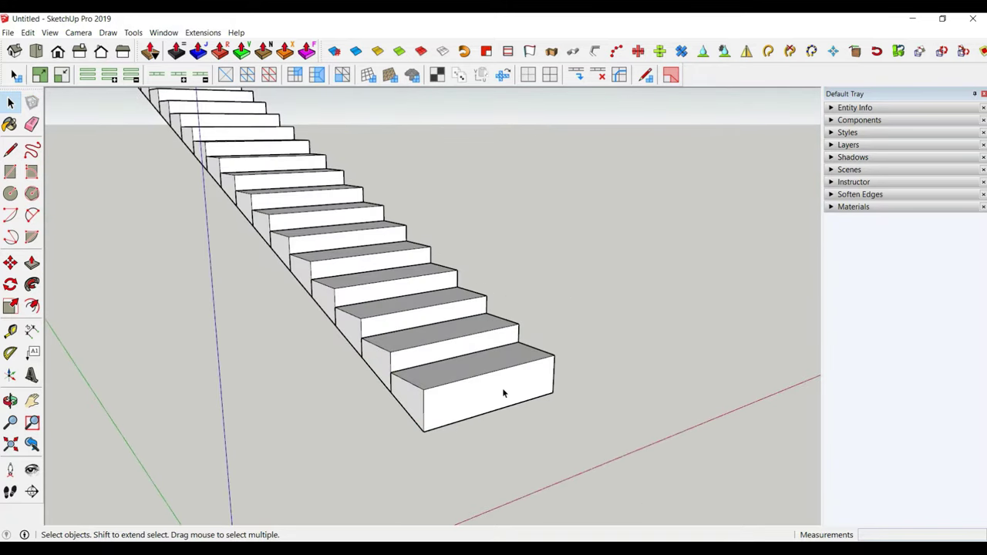
Make the bottom step unique and move its bottom edge up to thin it
right_click(502, 390)
click(535, 115)
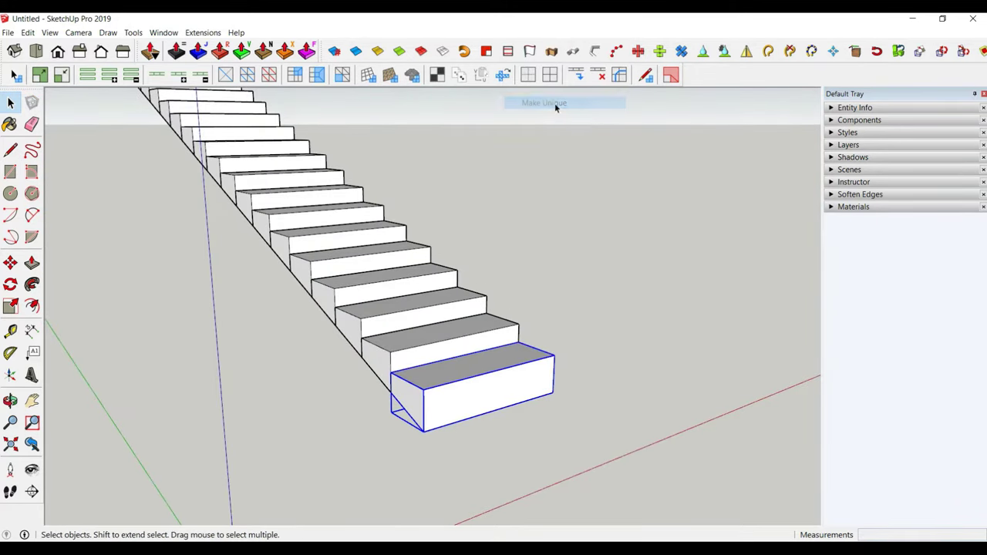
double_click(443, 423)
click(10, 263)
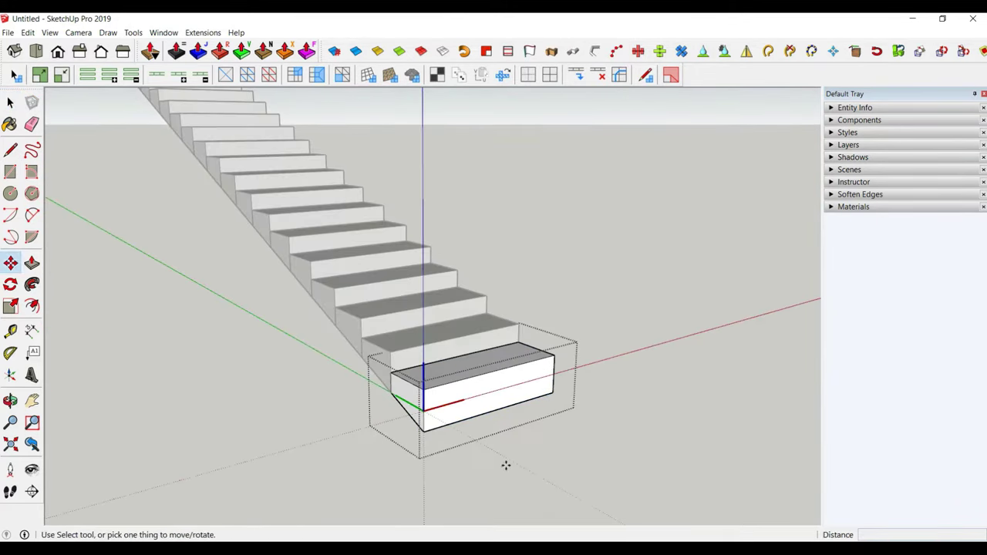
click(489, 414)
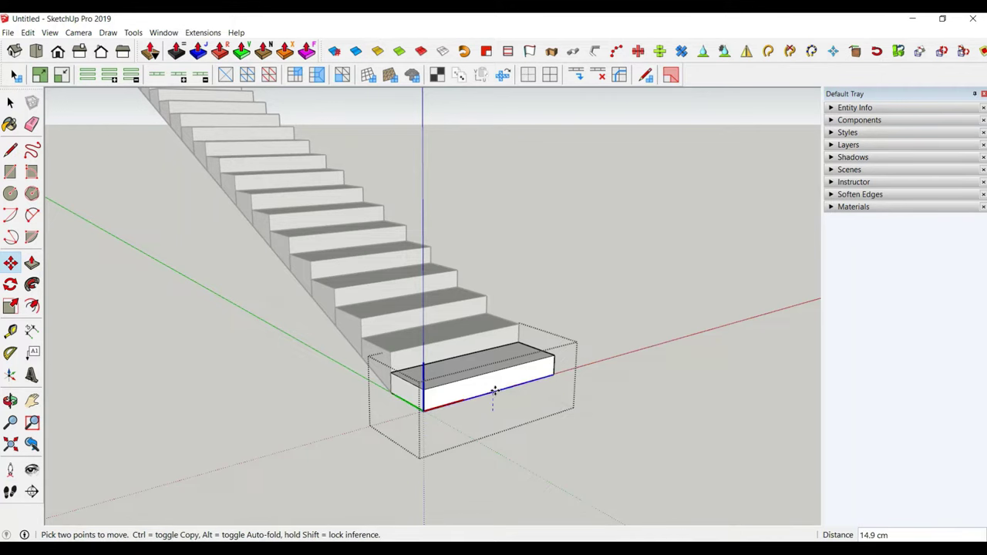
key(Return)
scroll(494, 385, down, 3)
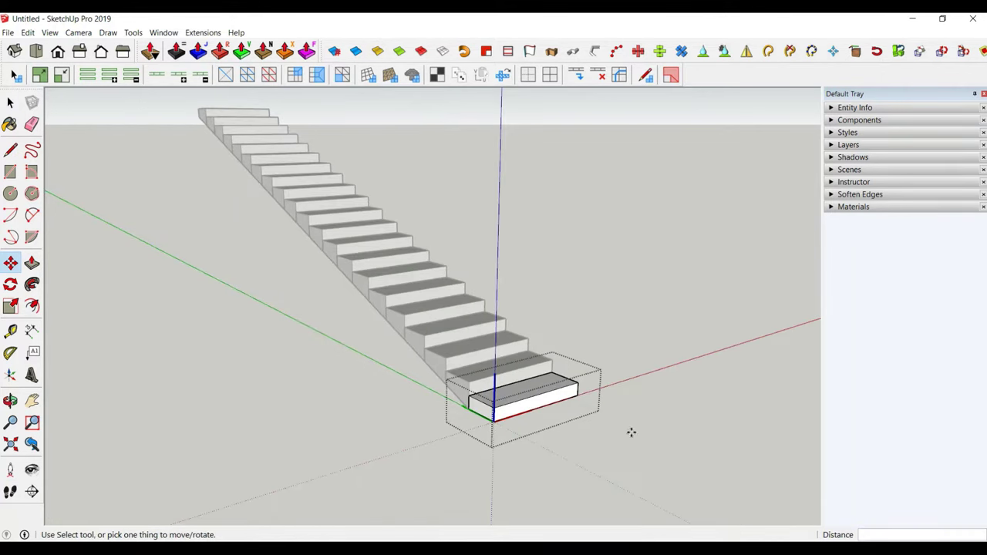
key(l)
key(space)
Window-select the whole staircase and explode it into loose geometry
mouse_move(480, 296)
middle_down()
mouse_move(517, 289)
mouse_move(377, 293)
mouse_move(354, 185)
middle_up()
drag(343, 129, 536, 479)
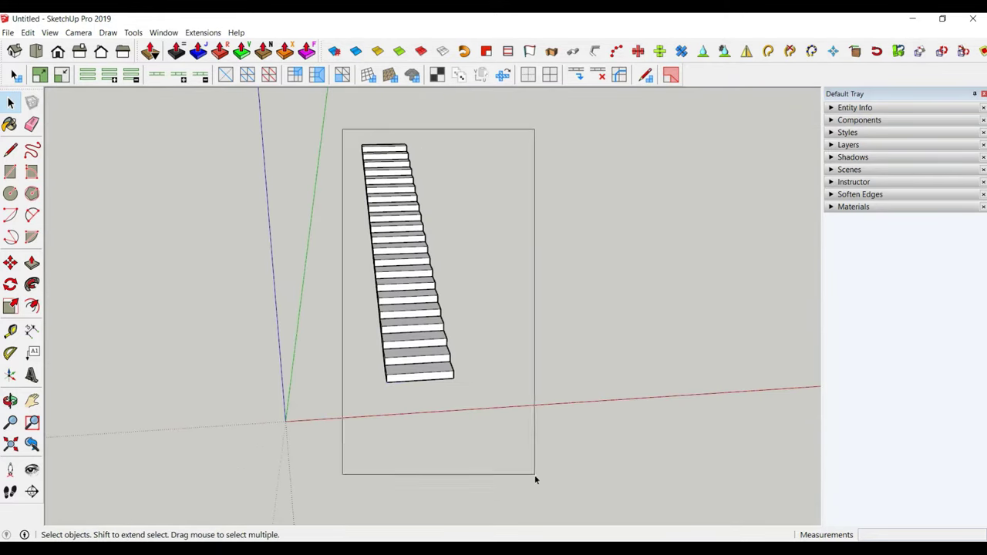
right_click(410, 319)
click(454, 83)
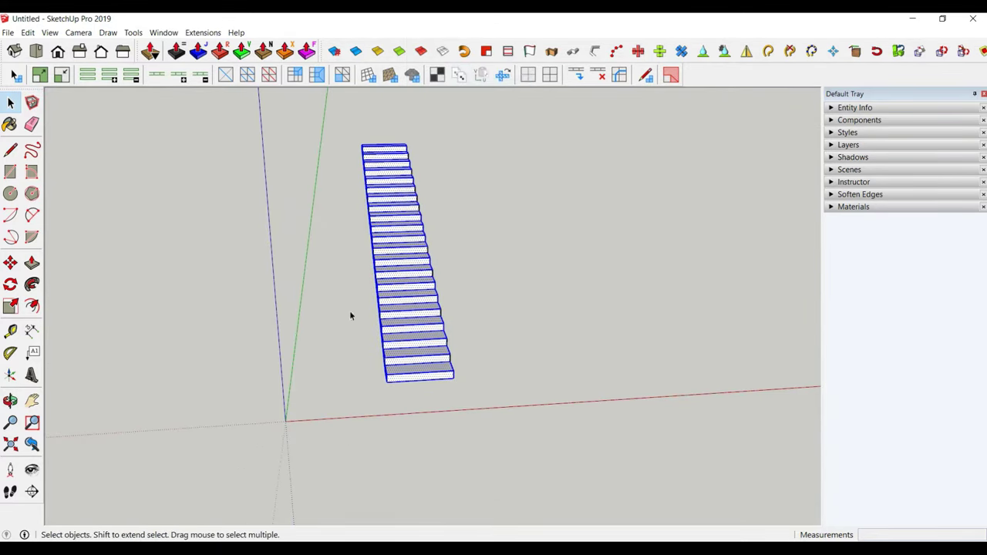
mouse_move(349, 310)
middle_down()
mouse_move(645, 304)
mouse_move(403, 238)
mouse_move(424, 219)
mouse_move(522, 337)
mouse_move(562, 303)
middle_up()
click(424, 220)
scroll(584, 304, up, 3)
scroll(584, 304, up, 1)
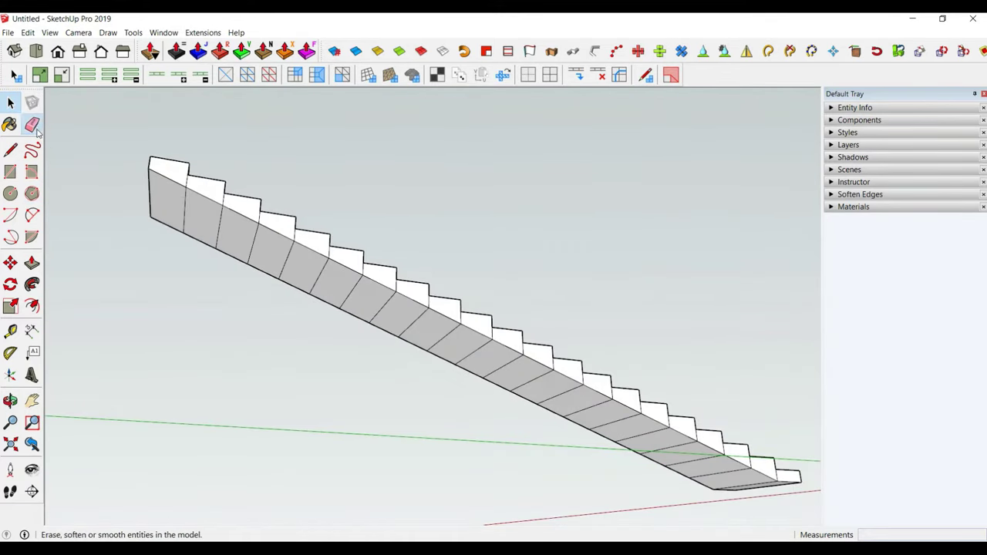
Erase the seam lines along the underside of the stairs
click(32, 125)
drag(187, 208, 385, 303)
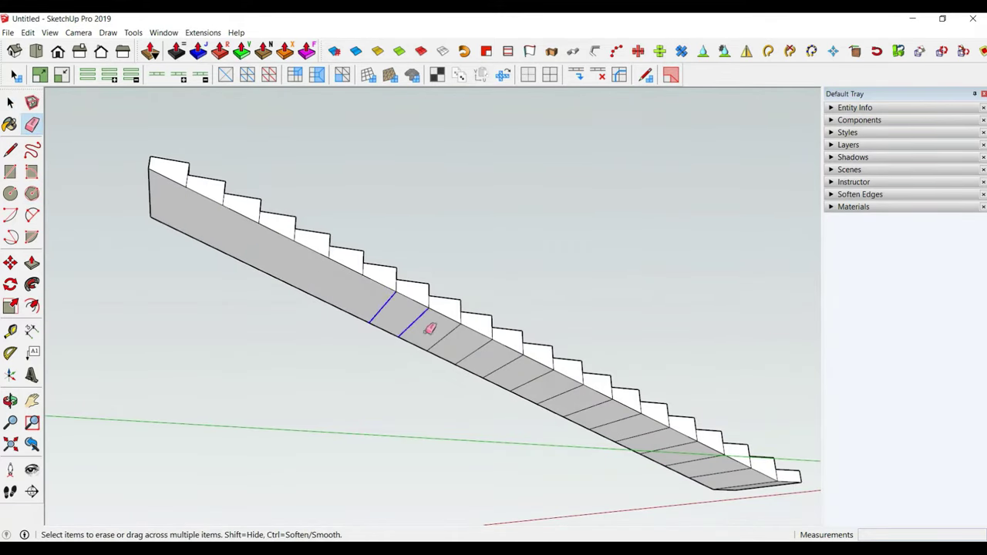
drag(552, 384, 723, 475)
scroll(581, 331, down, 3)
mouse_move(581, 330)
middle_down()
mouse_move(604, 330)
mouse_move(557, 337)
middle_up()
scroll(274, 321, up, 5)
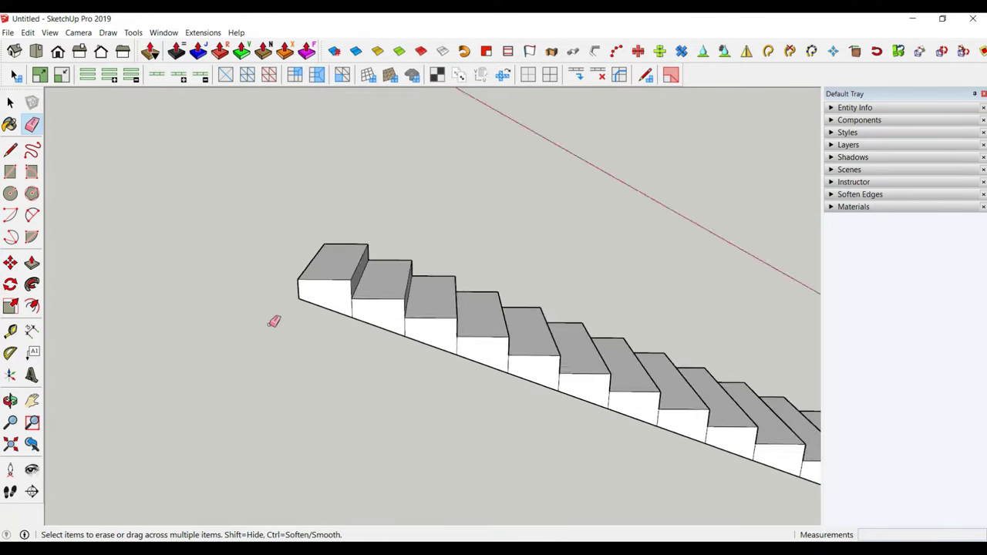
middle_drag(274, 321, 423, 326)
scroll(64, 283, down, 3)
scroll(461, 364, up, 4)
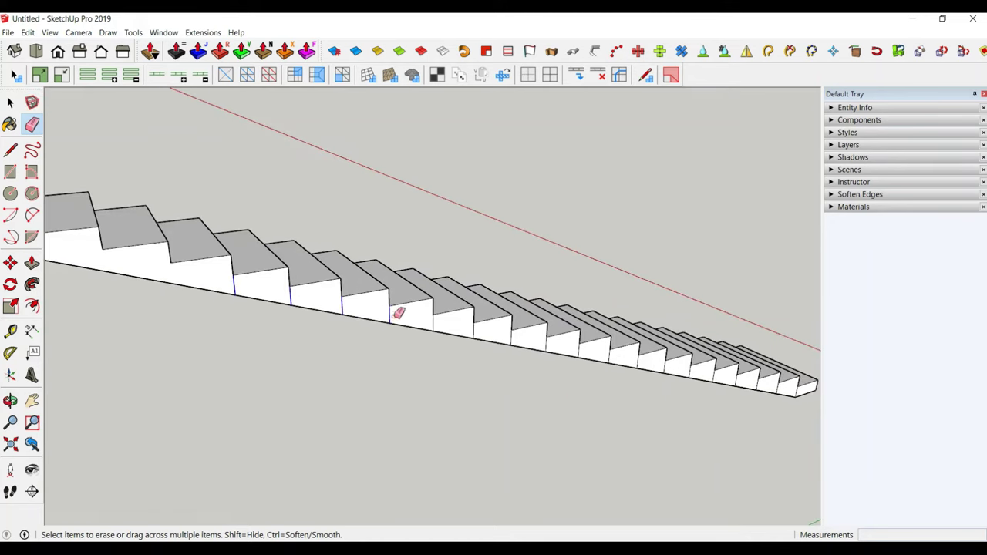
Erase the leftover riser seam lines on the stair's lower side
drag(398, 313, 432, 323)
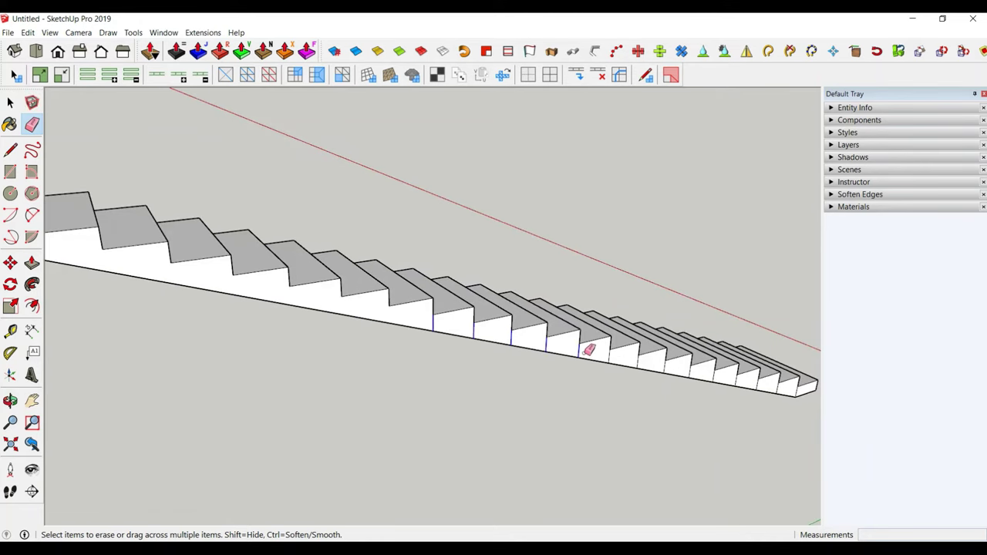
scroll(655, 381, down, 3)
scroll(606, 385, up, 3)
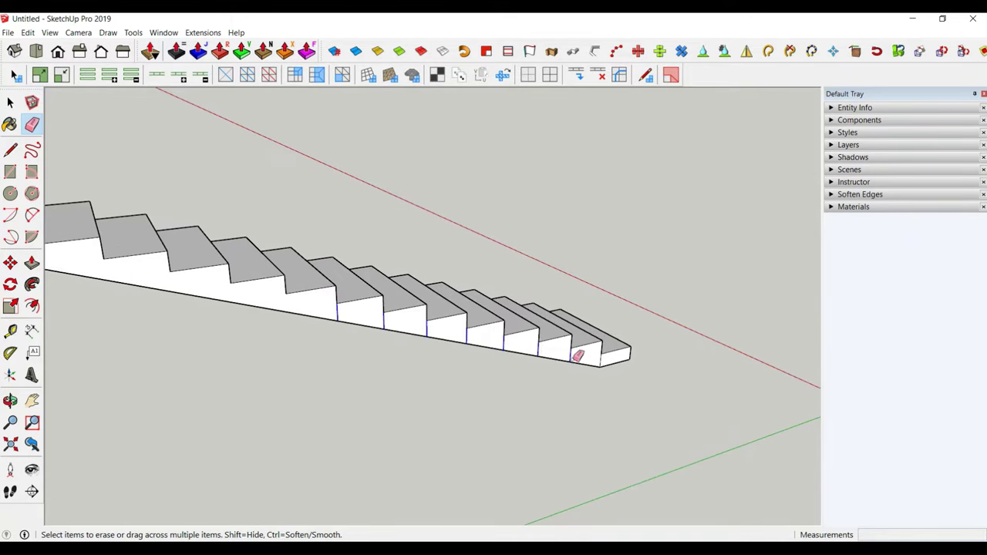
mouse_move(616, 360)
middle_down()
mouse_move(529, 275)
mouse_move(621, 266)
mouse_move(278, 304)
mouse_move(367, 351)
middle_up()
scroll(367, 351, up, 2)
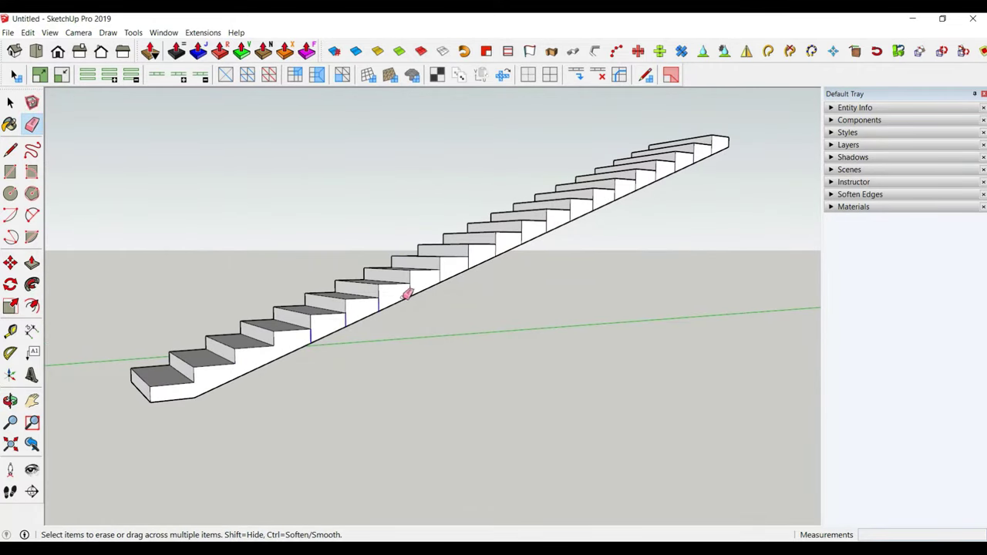
drag(444, 278, 430, 297)
middle_drag(429, 314, 346, 378)
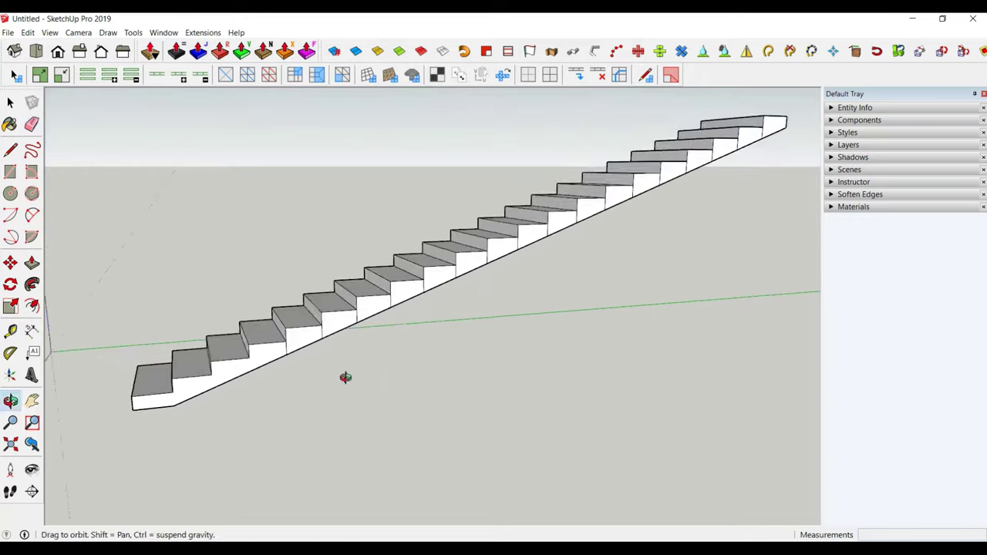
scroll(192, 355, up, 3)
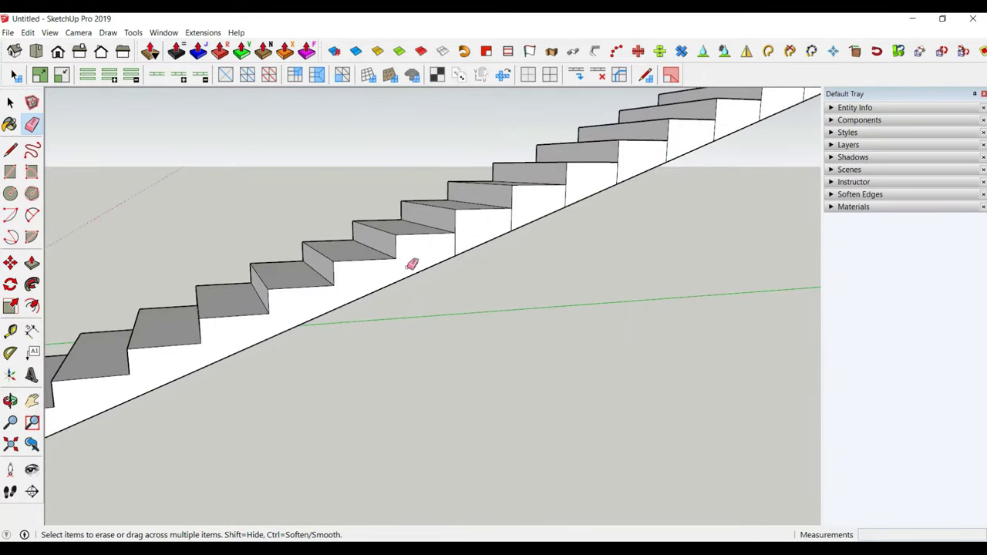
scroll(412, 264, down, 3)
Erase the remaining riser edges near the stair's upper end
middle_drag(353, 352, 578, 273)
scroll(180, 357, up, 3)
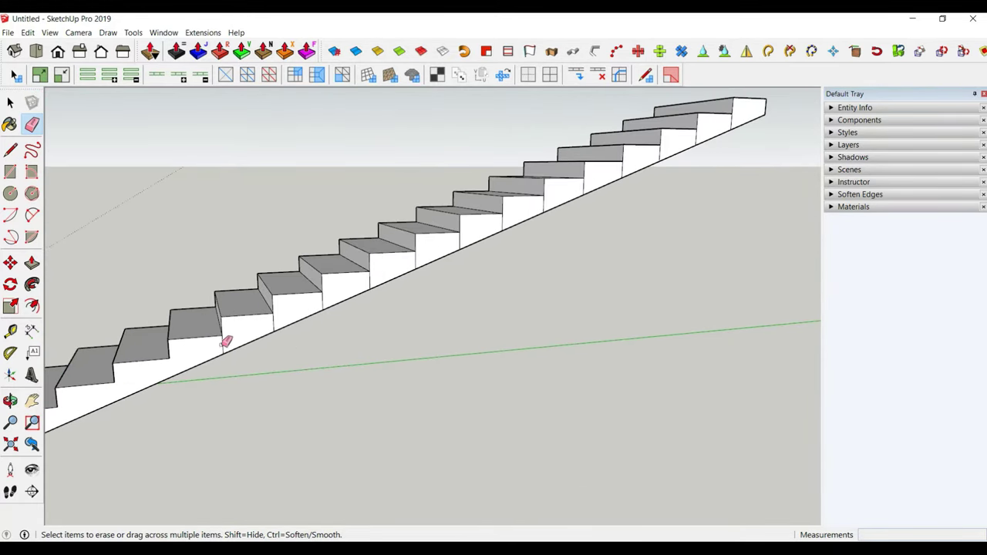
drag(430, 254, 451, 242)
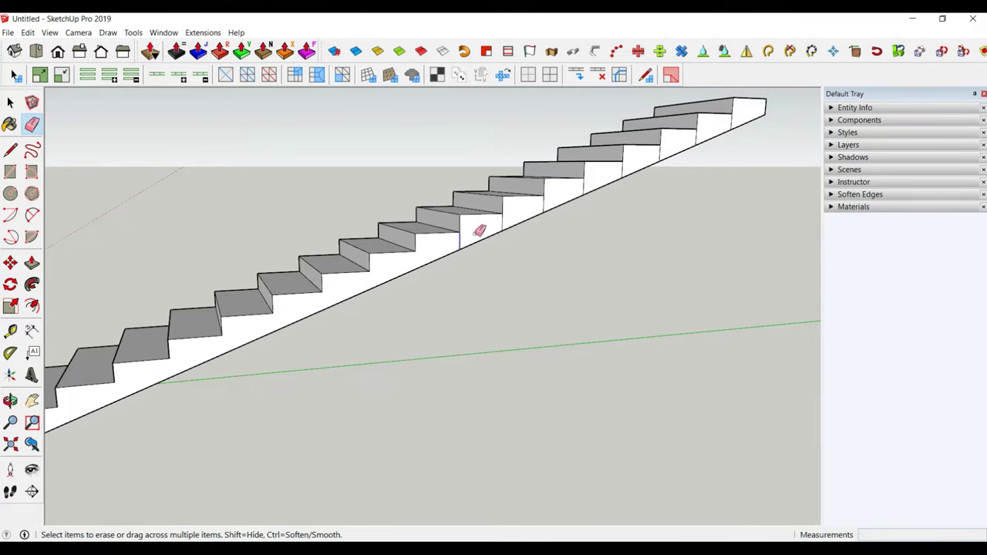
scroll(543, 205, down, 3)
scroll(594, 224, up, 2)
scroll(594, 224, up, 2)
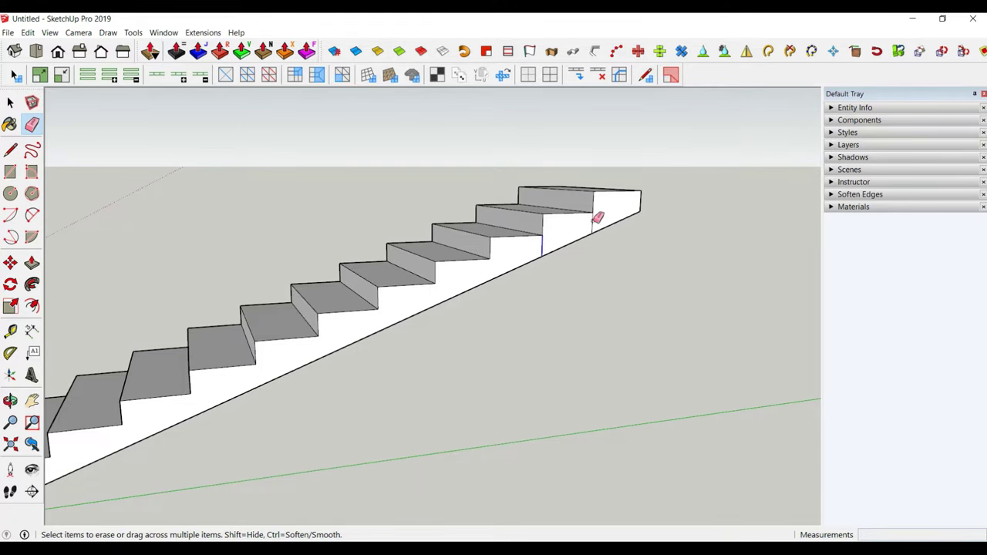
scroll(598, 218, down, 3)
mouse_move(595, 209)
middle_down()
mouse_move(481, 317)
mouse_move(588, 324)
middle_up()
Select the stair's side profile face and start a Move copy from its bottom corner
scroll(500, 353, up, 2)
key(space)
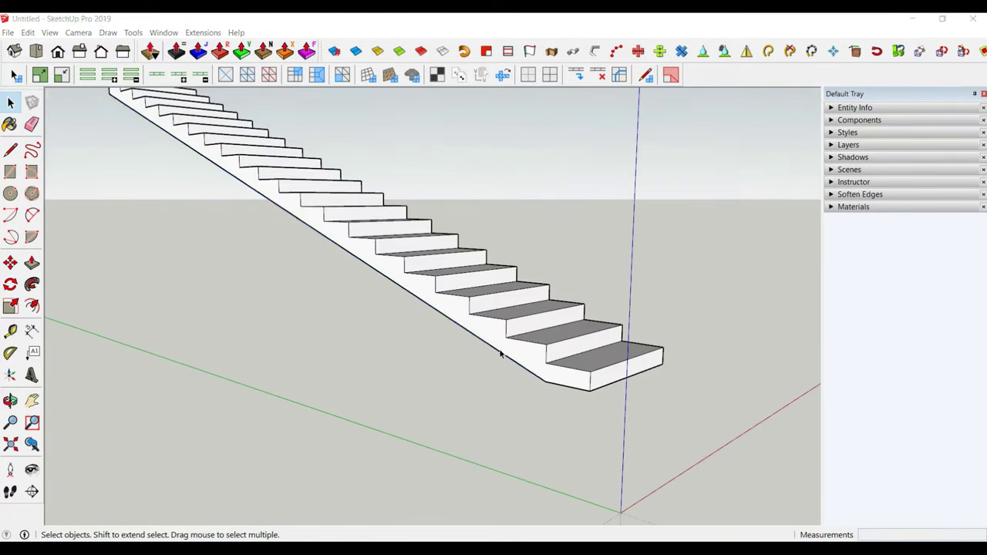
double_click(500, 348)
mouse_move(499, 347)
middle_down()
mouse_move(502, 396)
mouse_move(347, 385)
middle_up()
click(10, 263)
mouse_move(216, 353)
middle_down()
mouse_move(439, 455)
mouse_move(429, 374)
middle_up()
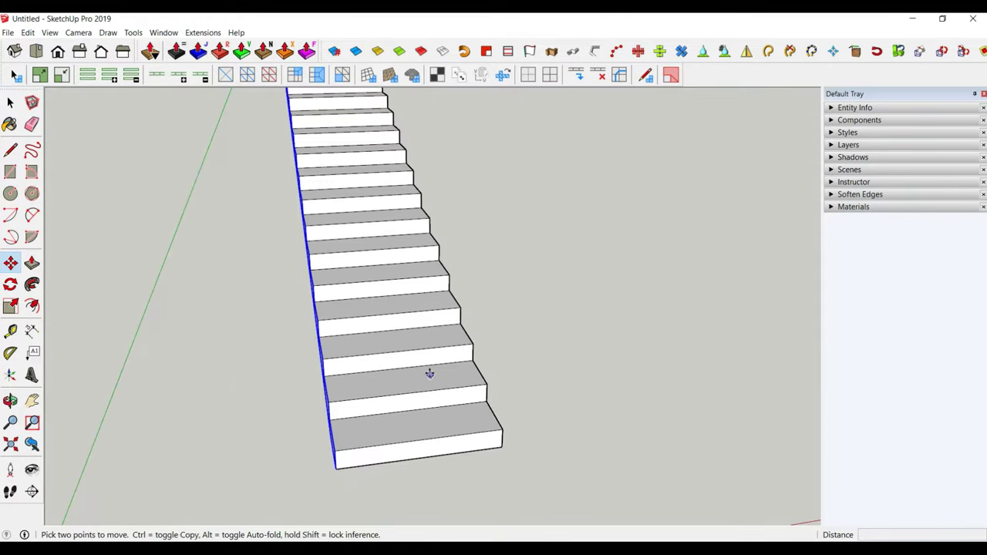
click(335, 468)
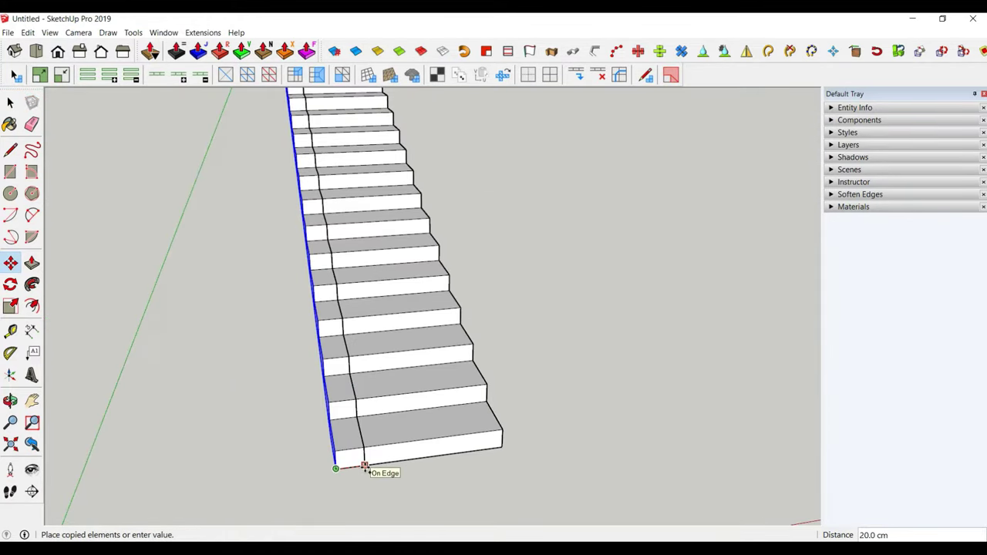
middle_drag(370, 469, 478, 431)
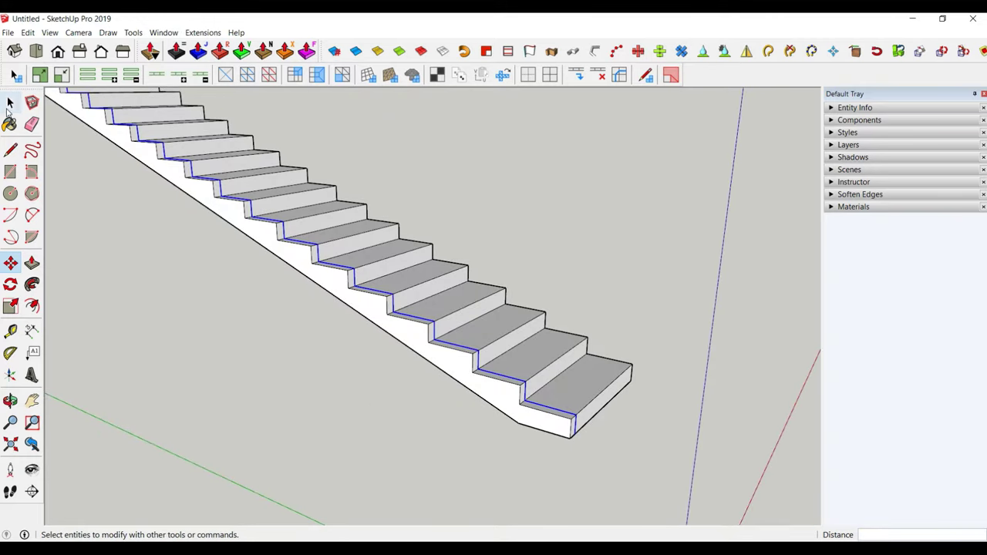
click(10, 103)
middle_drag(533, 308, 508, 381)
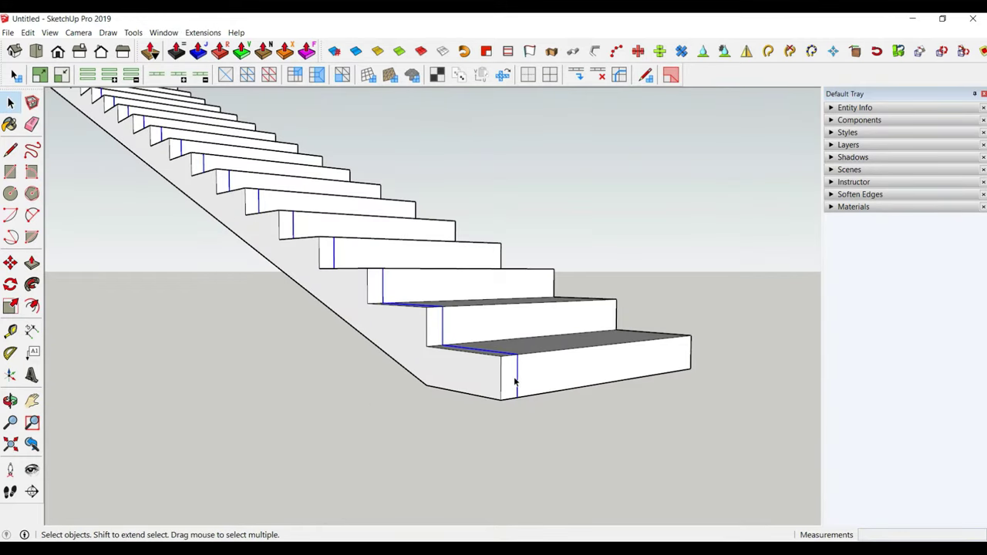
click(518, 383)
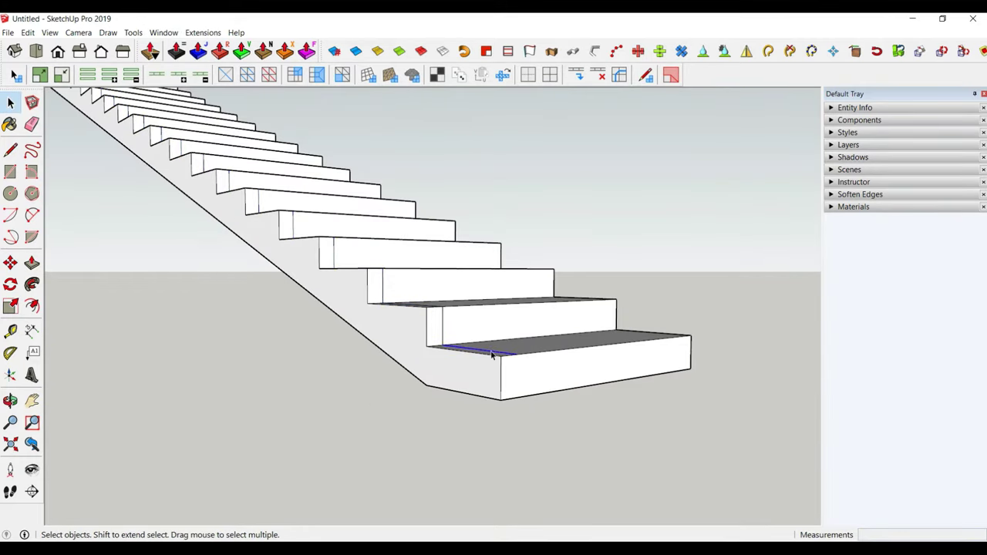
Draw a 112 cm line across a tread
mouse_move(491, 353)
middle_down()
mouse_move(498, 410)
mouse_move(464, 184)
middle_up()
scroll(478, 245, down, 3)
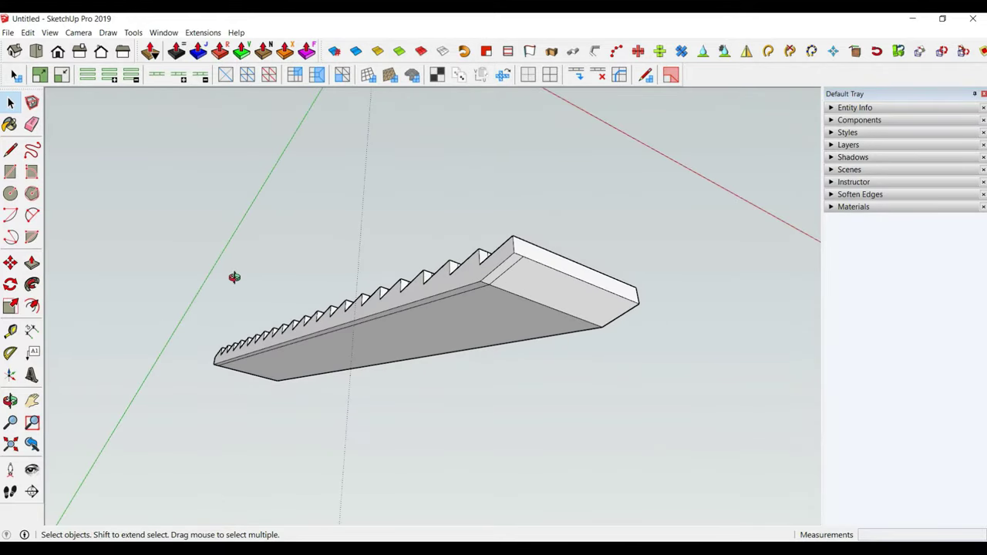
middle_drag(234, 278, 476, 409)
scroll(457, 412, down, 3)
scroll(458, 411, up, 3)
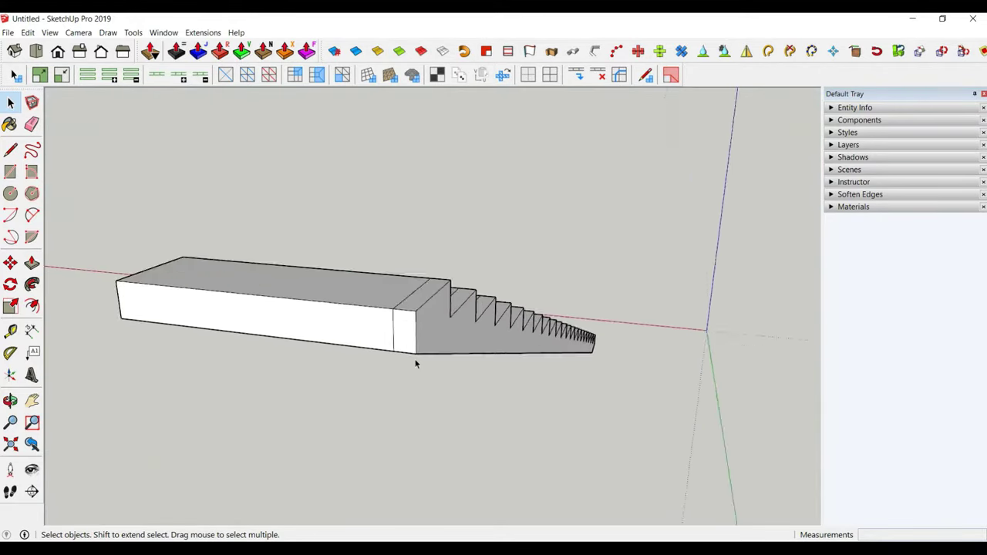
scroll(414, 360, up, 3)
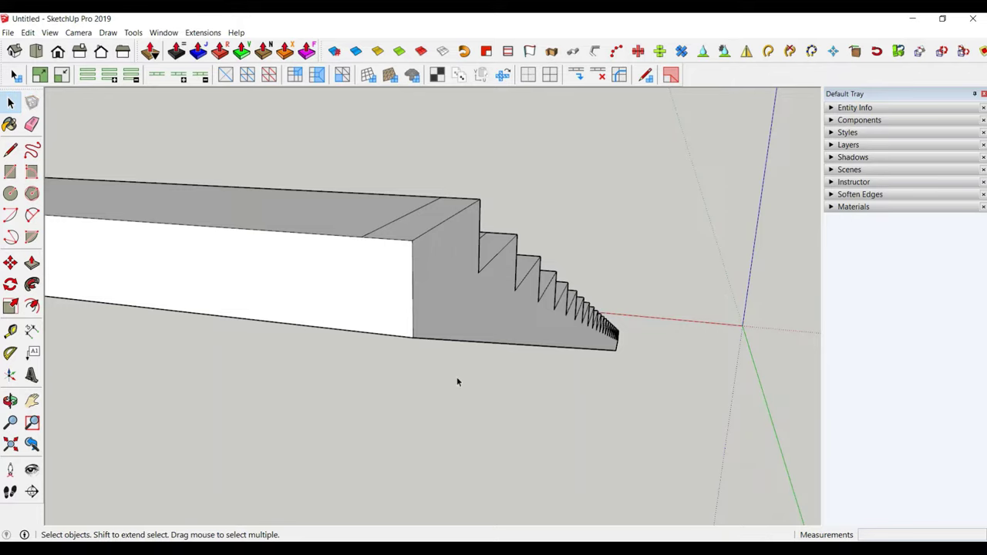
middle_drag(456, 381, 308, 176)
scroll(267, 260, down, 3)
scroll(261, 259, down, 2)
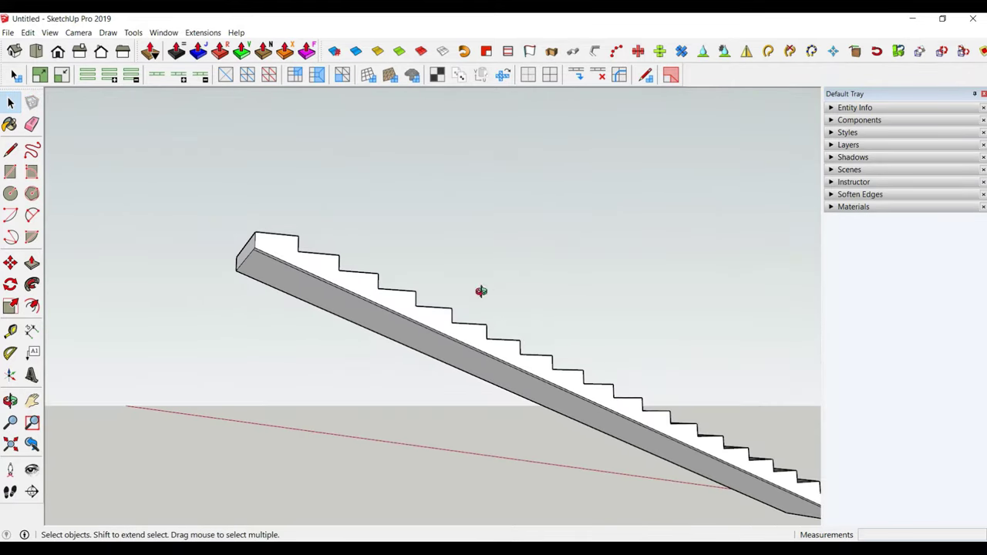
mouse_move(481, 291)
middle_down()
mouse_move(322, 285)
mouse_move(737, 448)
middle_up()
scroll(738, 448, up, 3)
scroll(649, 465, up, 3)
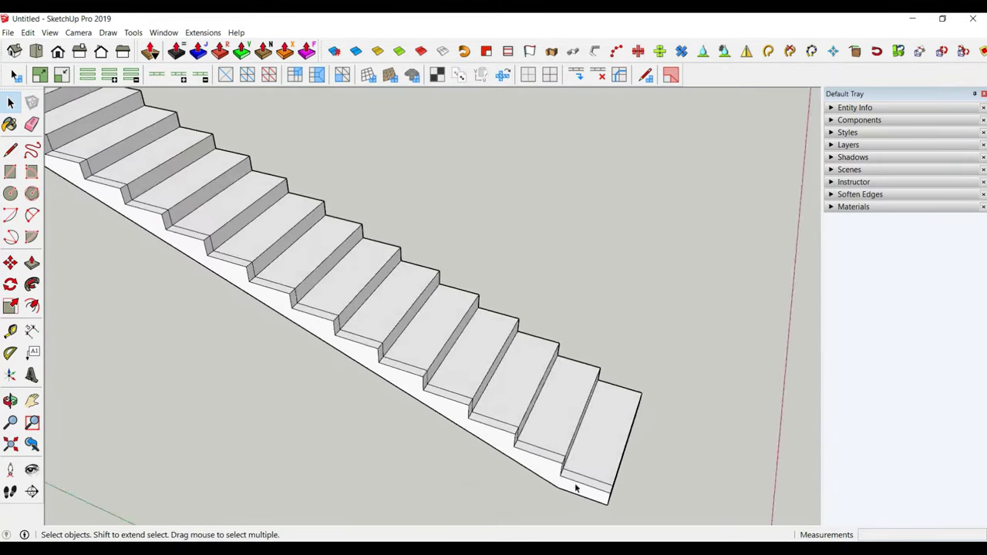
scroll(575, 487, up, 2)
click(10, 149)
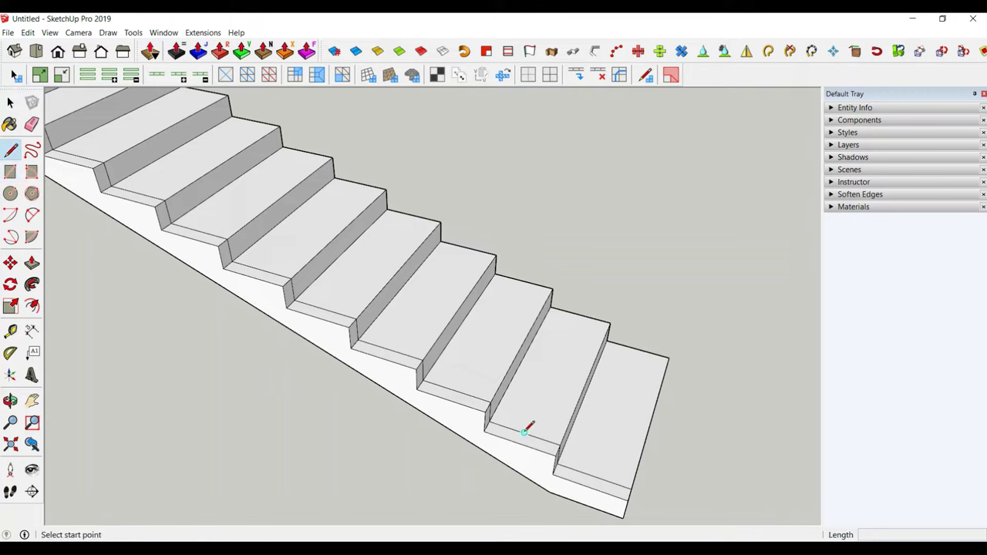
click(524, 431)
click(580, 314)
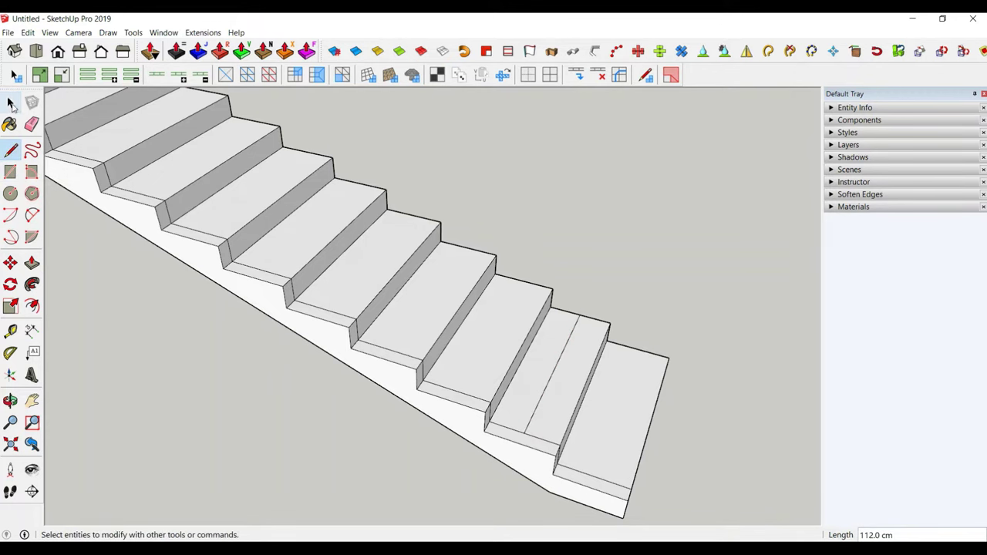
Copy the tread line to the next tread and array it up every step
click(10, 103)
click(546, 393)
click(10, 263)
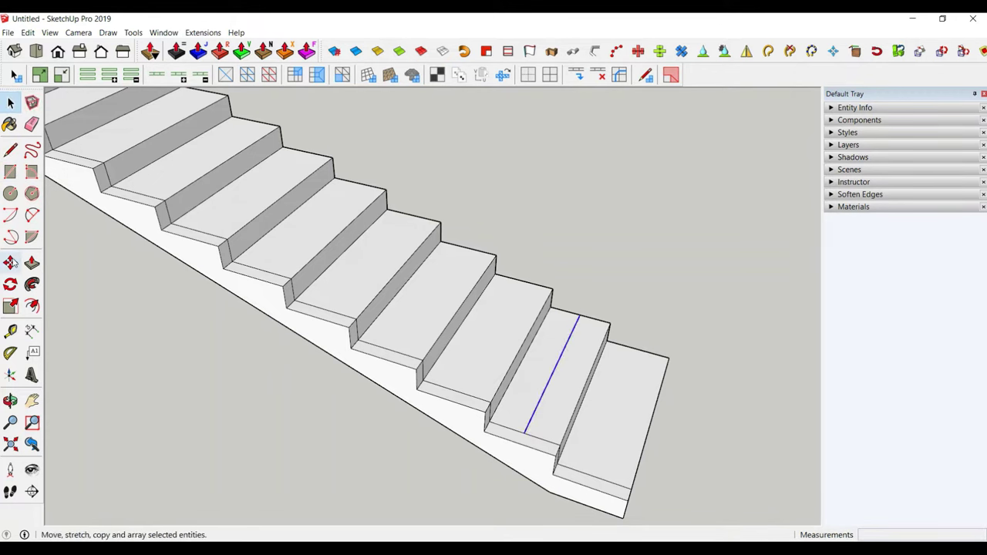
click(524, 432)
key(ctrl)
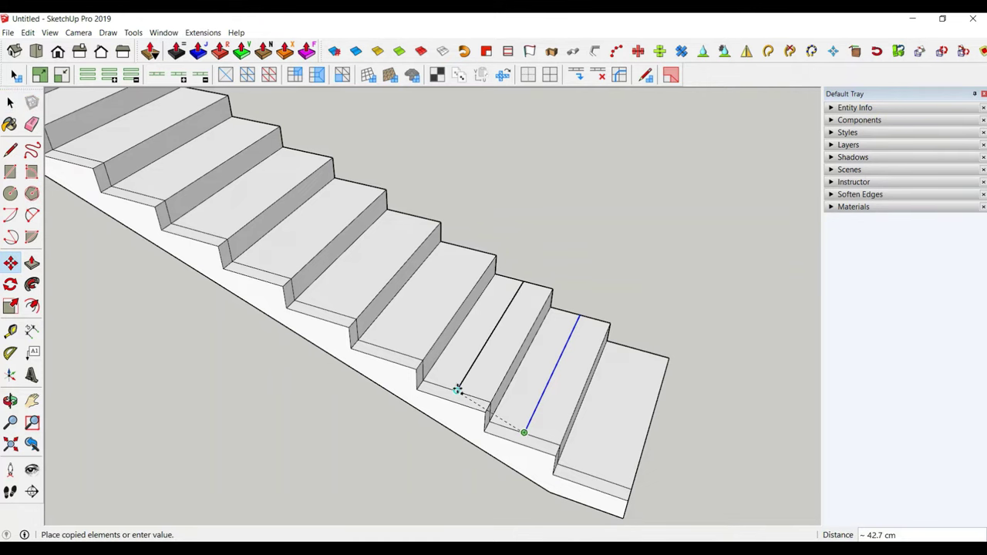
click(458, 392)
text(*2)
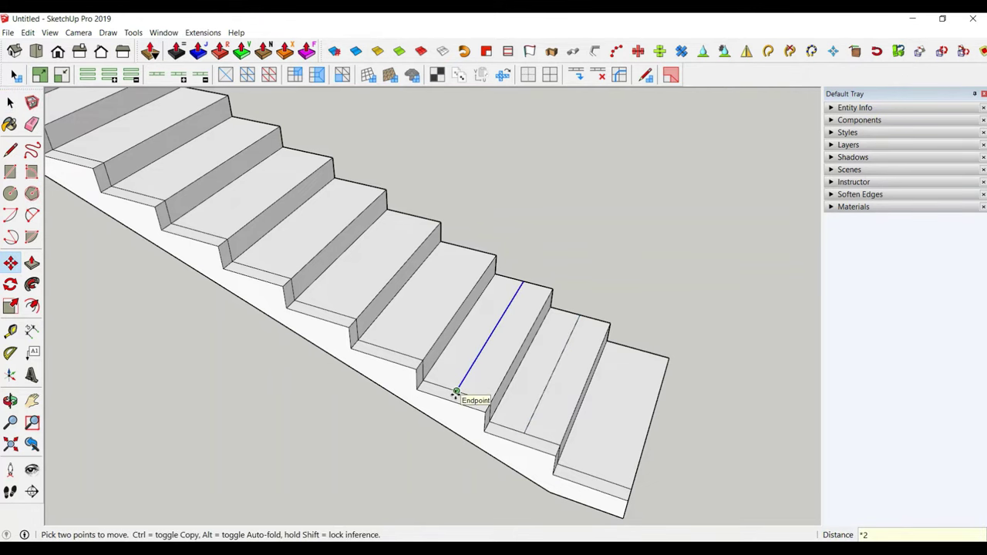
text(0)
key(Return)
scroll(506, 423, down, 2)
scroll(593, 434, down, 3)
scroll(593, 434, down, 2)
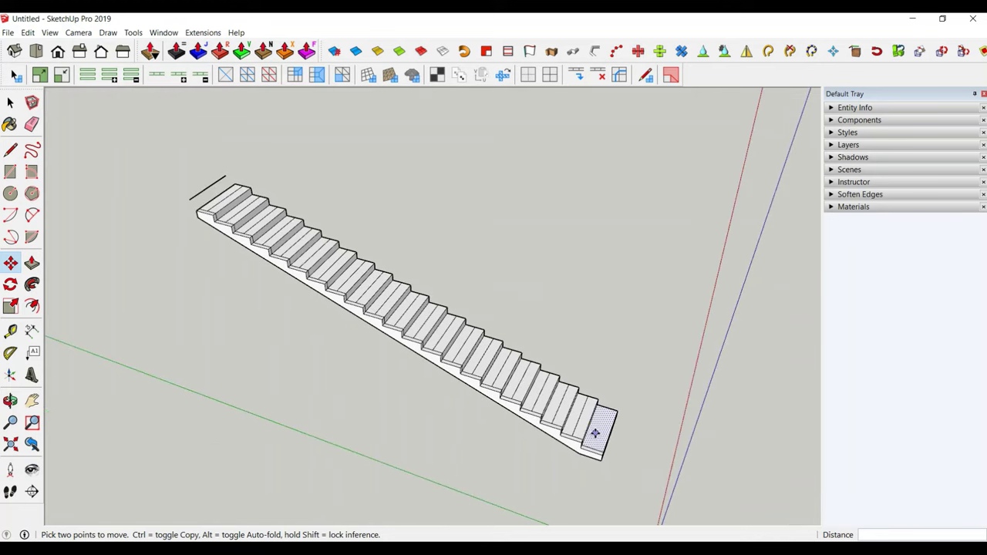
click(10, 105)
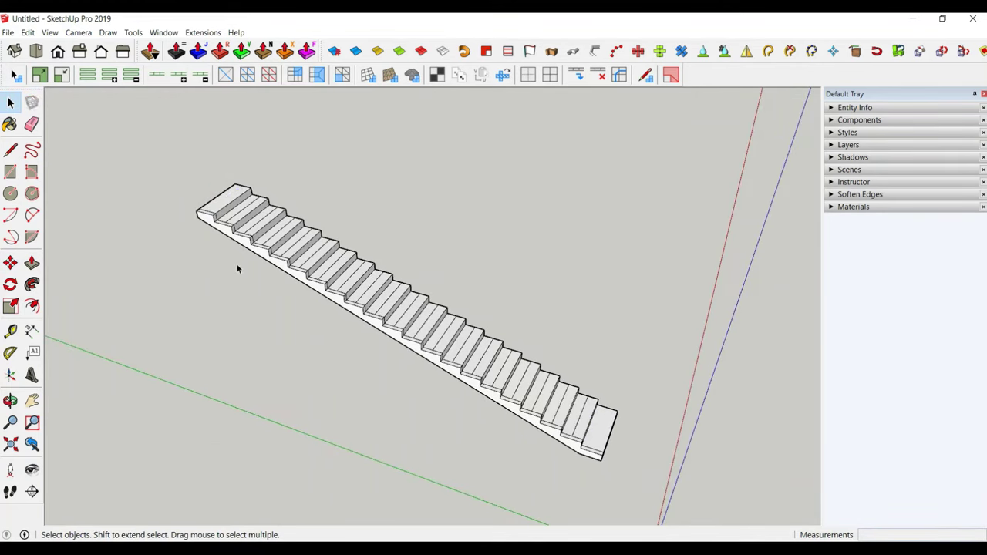
Window-select the entire stair including the bottom step and make it one group
middle_drag(237, 268, 366, 348)
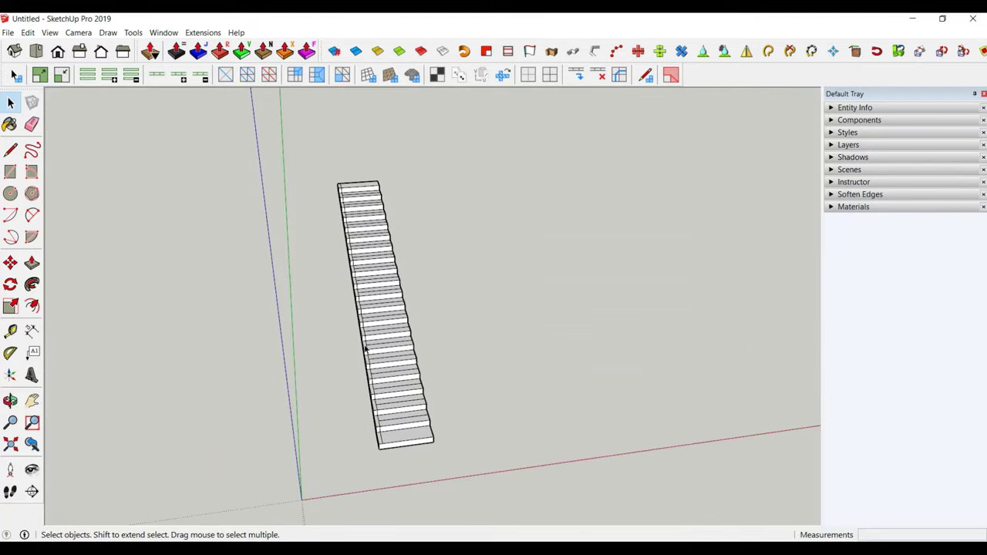
drag(333, 95, 230, 401)
drag(467, 425, 328, 372)
mouse_move(328, 372)
middle_down()
mouse_move(370, 321)
mouse_move(309, 301)
middle_up()
drag(280, 195, 447, 448)
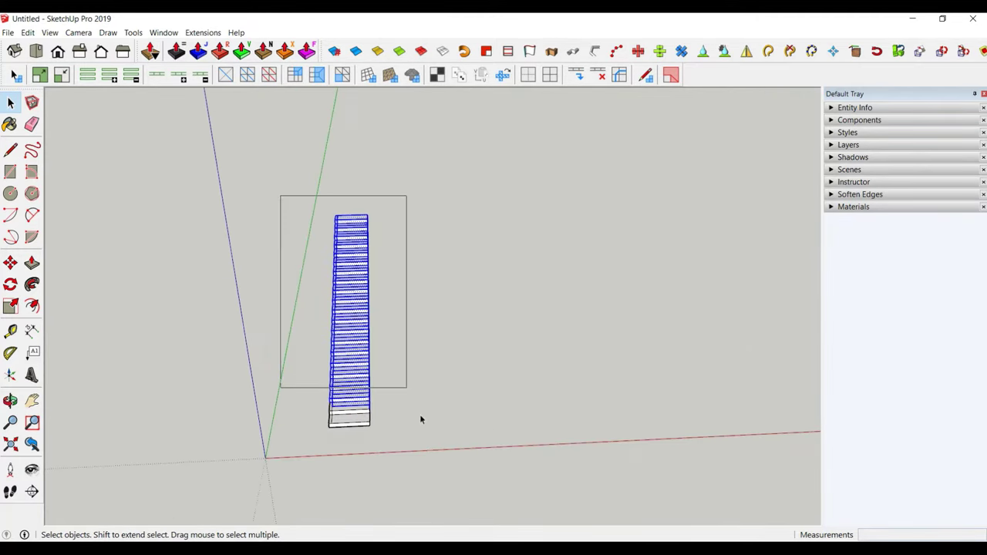
right_click(345, 338)
click(428, 152)
middle_drag(427, 148, 595, 289)
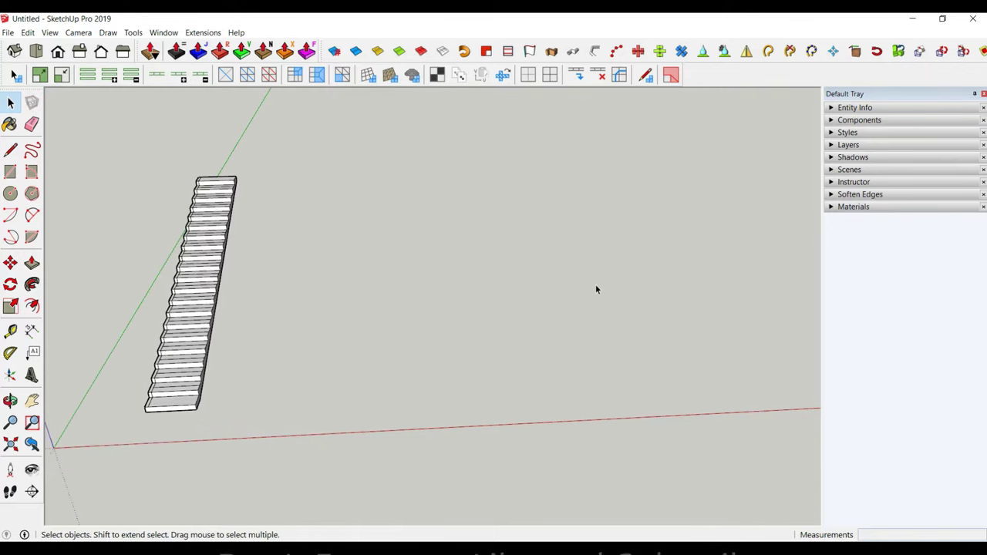
Draw a two-point arc on the ground beside the stair
click(32, 215)
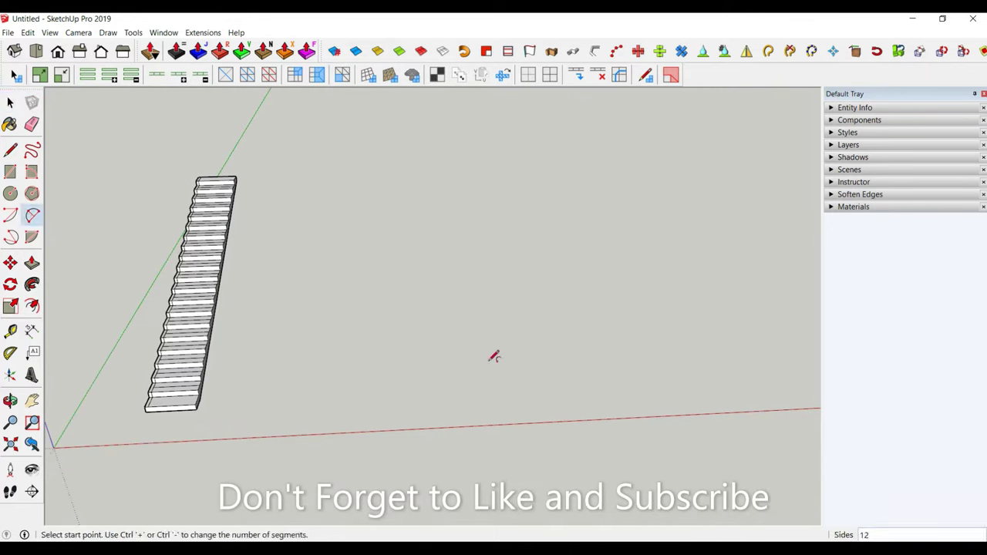
click(398, 313)
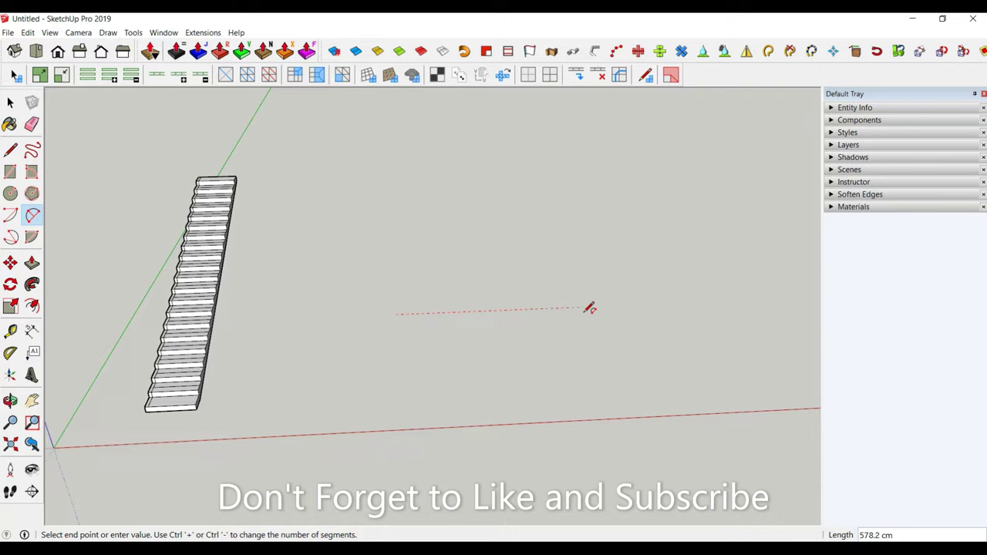
click(522, 309)
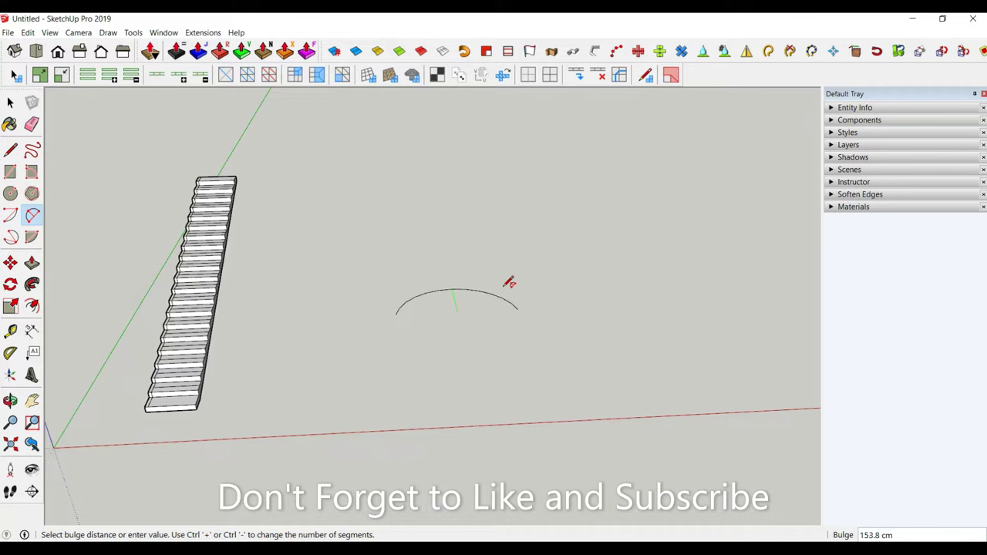
click(511, 284)
middle_drag(500, 282, 440, 334)
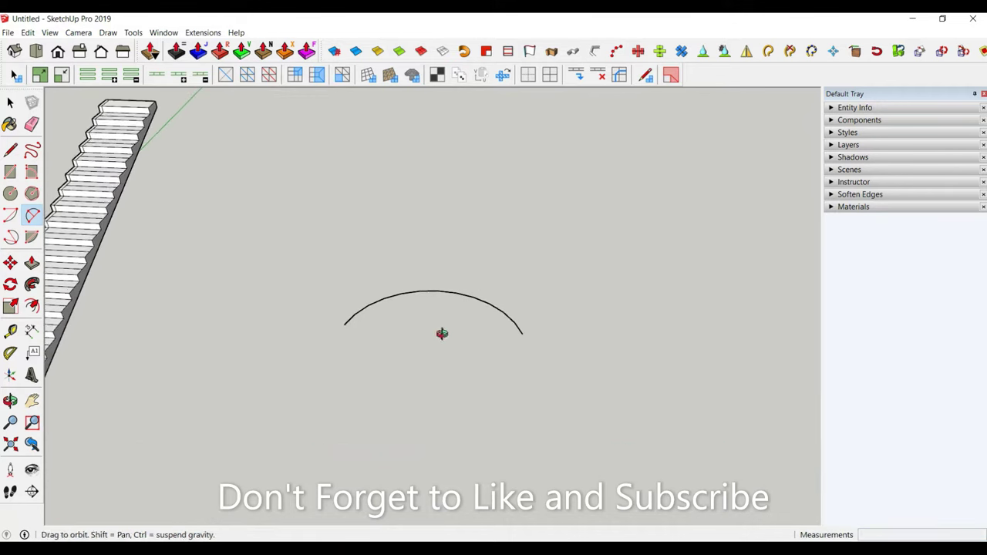
key(space)
Move the arc's left endpoint along the green axis into position
click(10, 263)
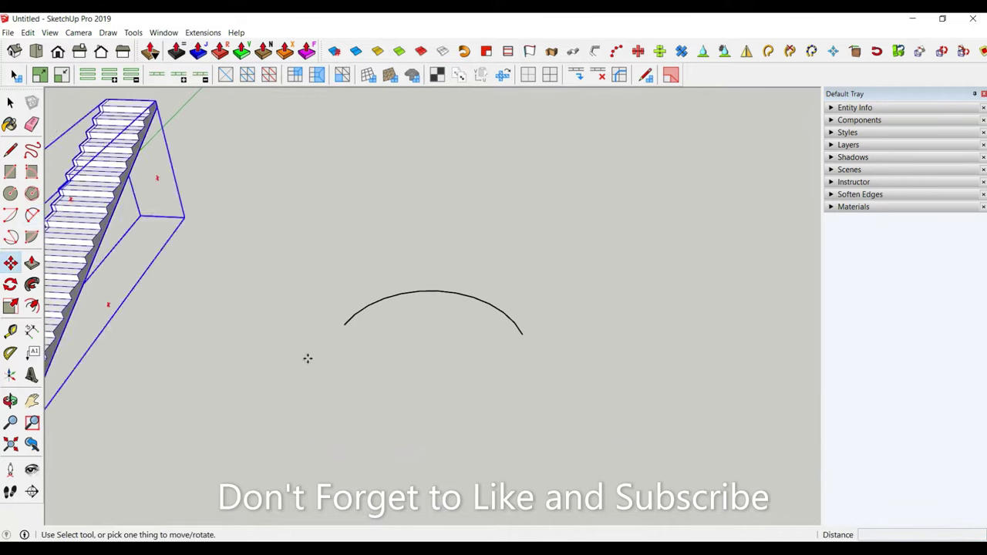
click(344, 325)
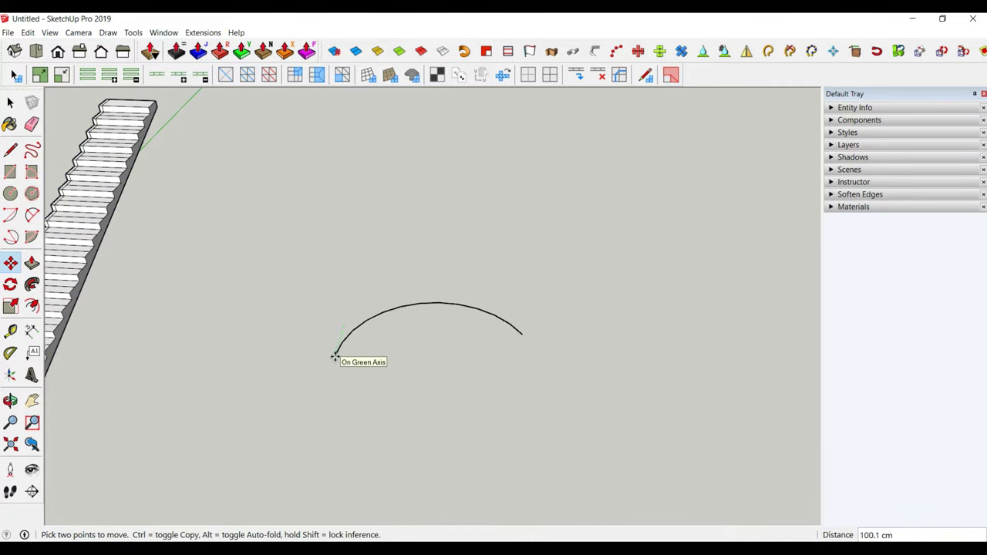
click(334, 356)
scroll(612, 346, down, 3)
scroll(509, 401, down, 3)
key(space)
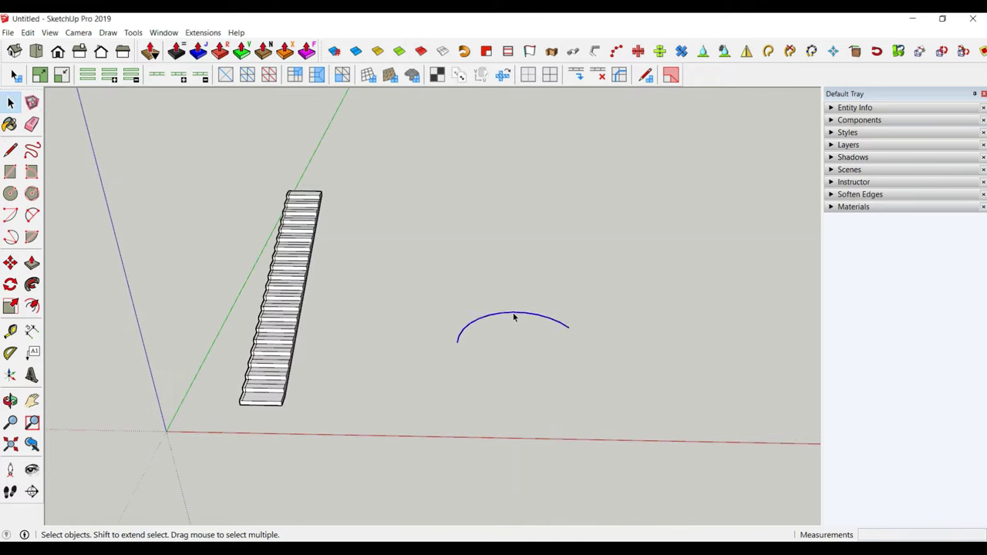
Set the arc's segment count to 100 in Entity Info
click(886, 108)
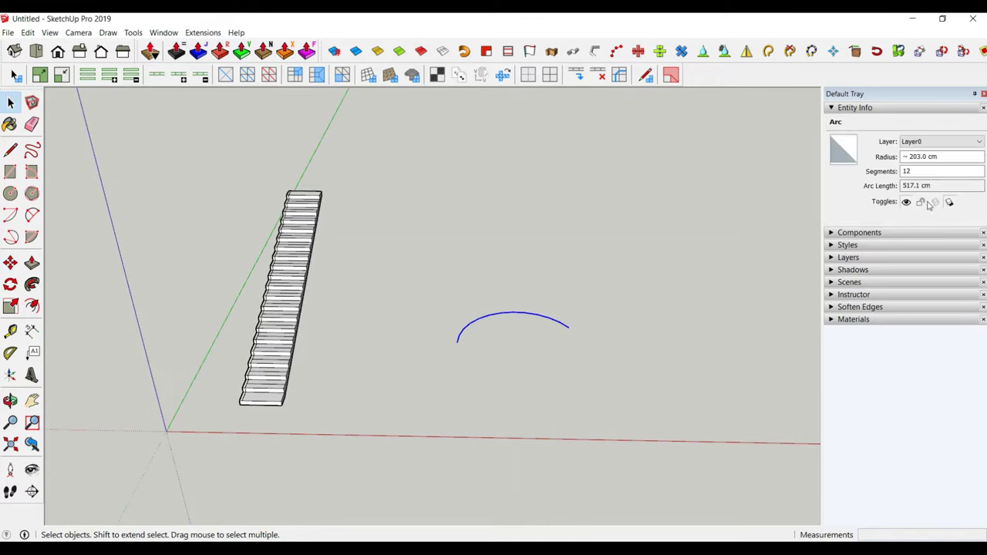
click(917, 171)
text(100)
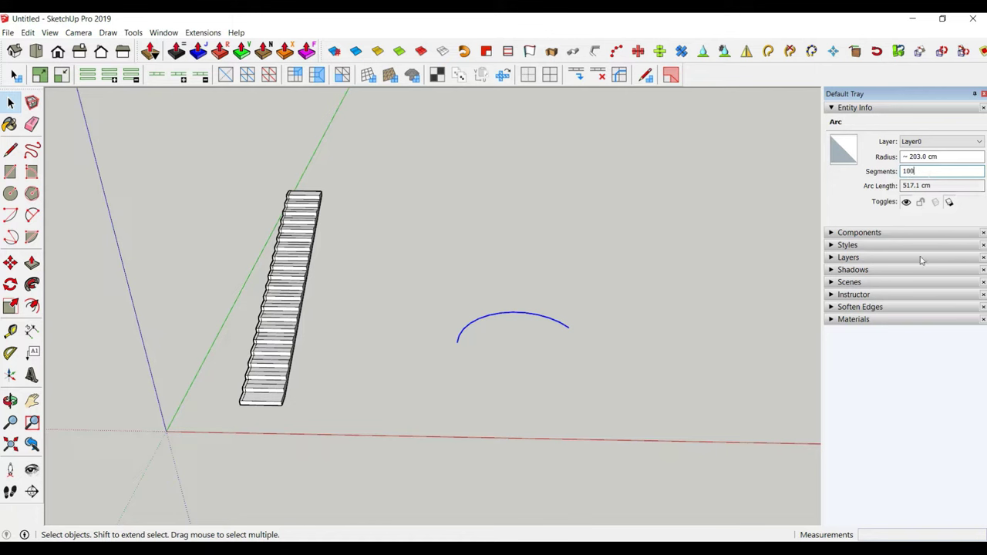
scroll(458, 357, up, 2)
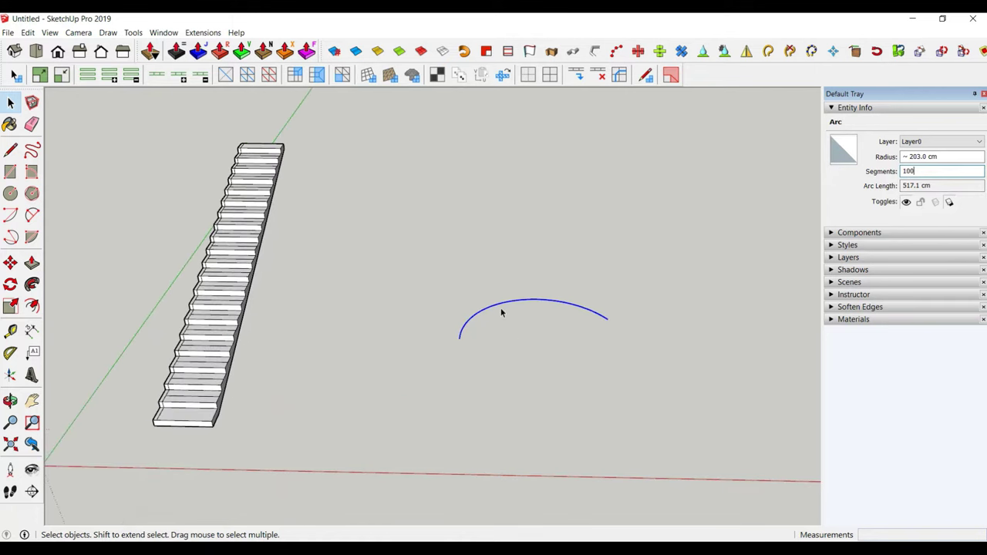
Extrude the 100-segment arc upward into a curved surface and make it a group
click(537, 54)
text(320)
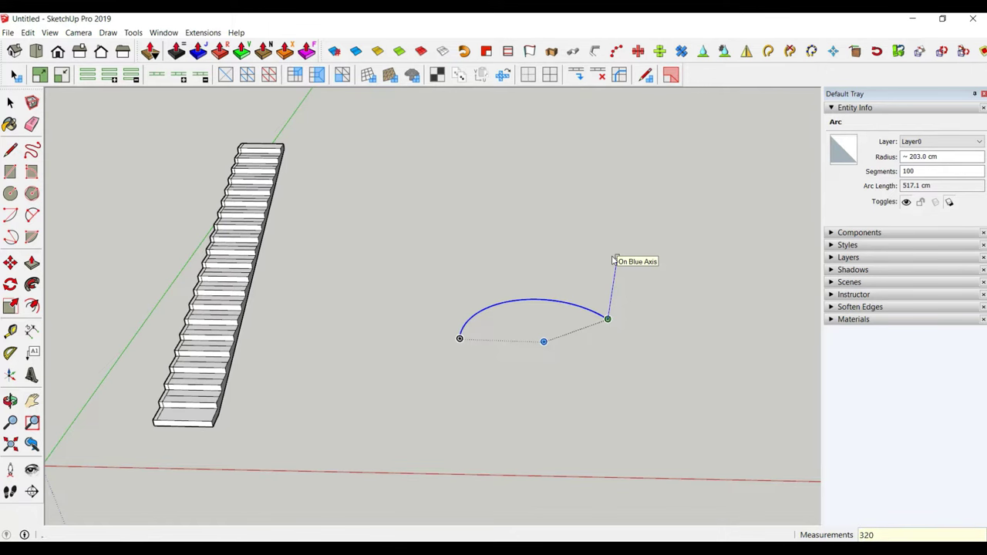
click(615, 260)
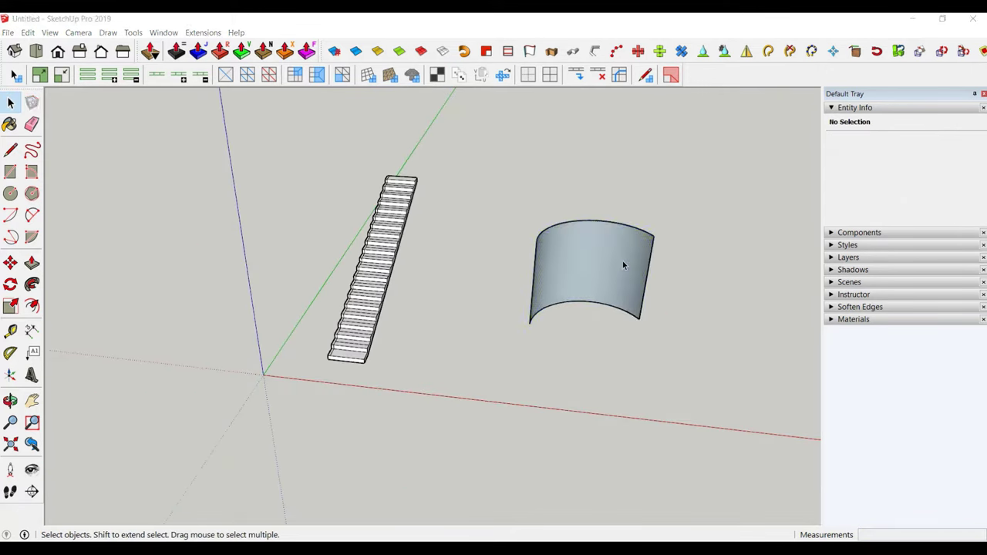
click(623, 261)
right_click(623, 264)
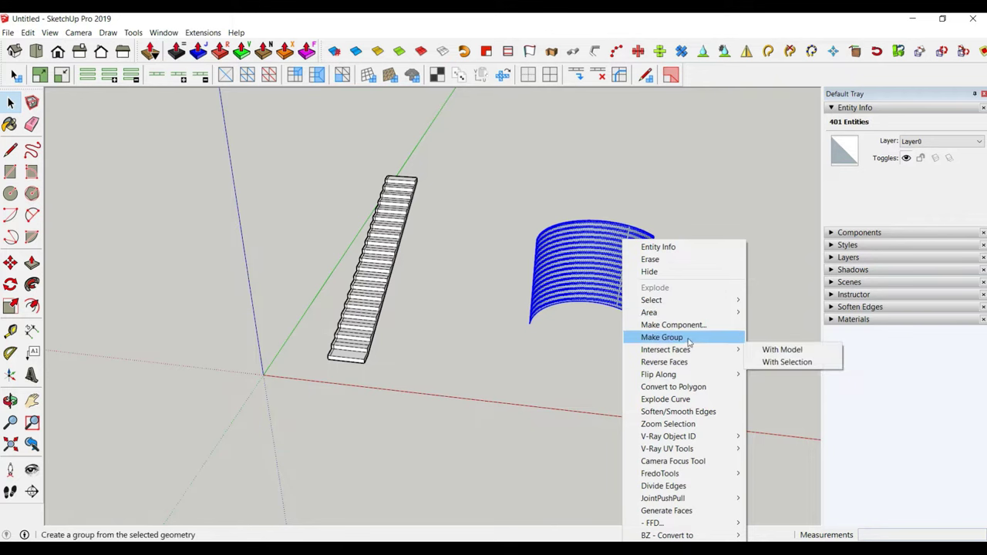
click(687, 337)
middle_drag(617, 441, 493, 360)
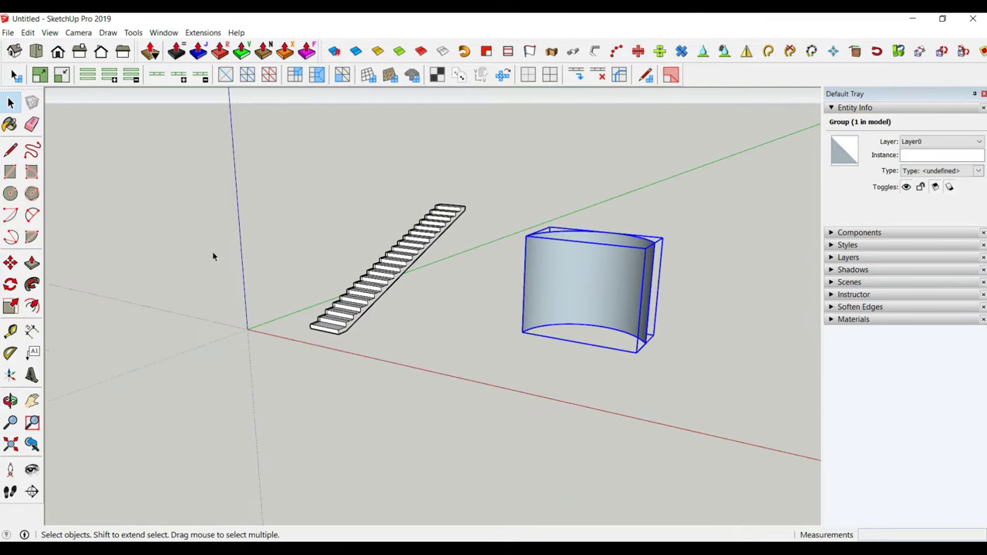
Draw a vertical rectangle from the bottom stair corner up to the stairs' top
click(10, 171)
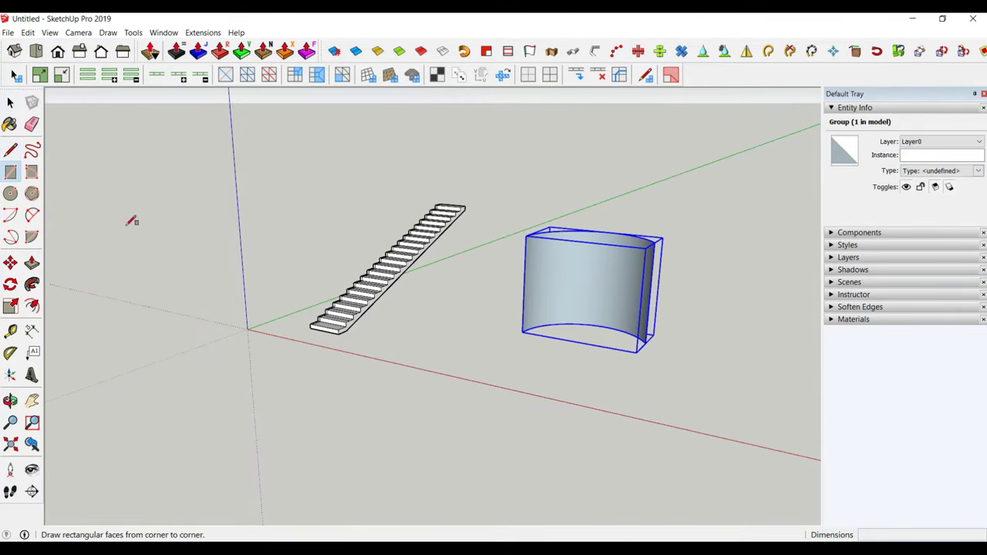
scroll(392, 353, up, 2)
scroll(347, 330, up, 2)
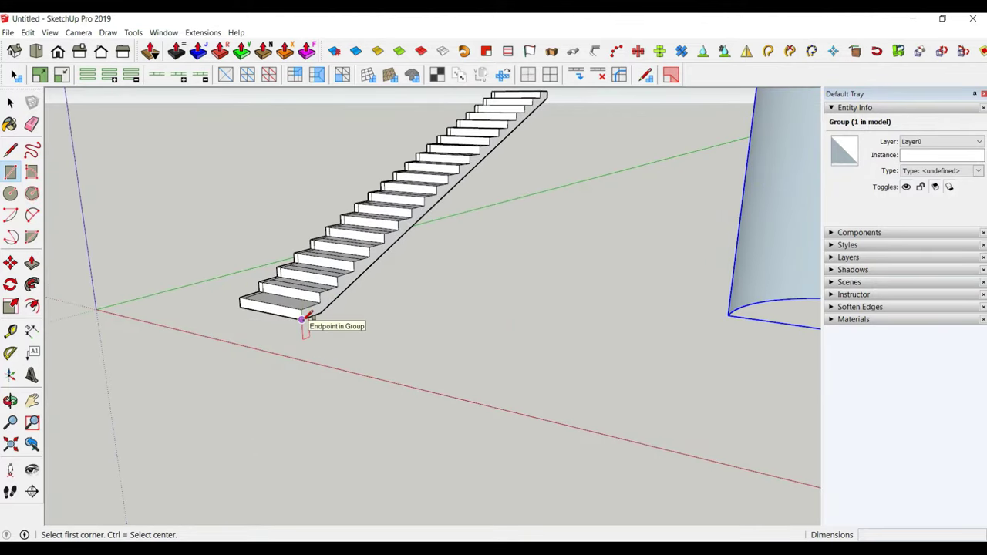
click(302, 319)
mouse_move(306, 319)
middle_down()
mouse_move(348, 417)
mouse_move(470, 391)
middle_up()
scroll(470, 391, down, 3)
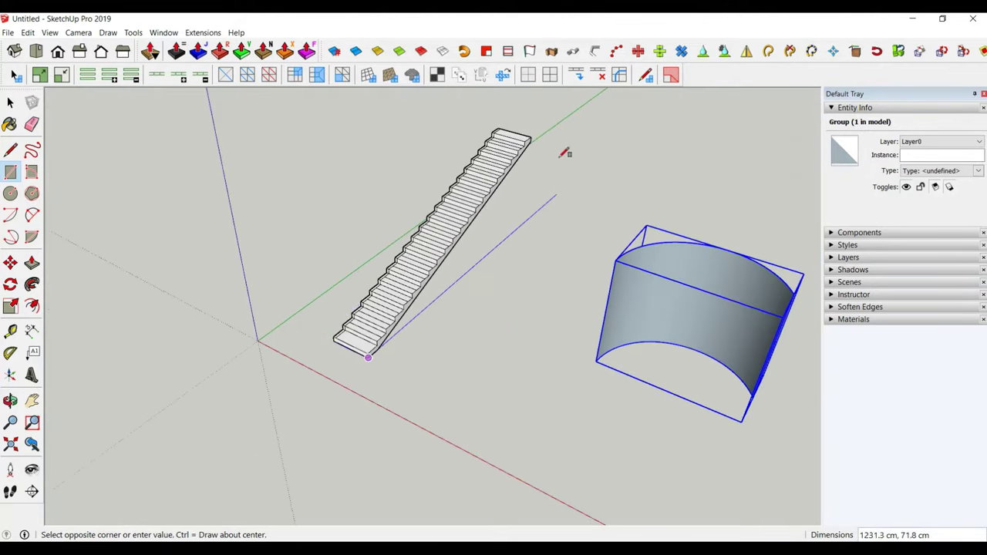
click(532, 137)
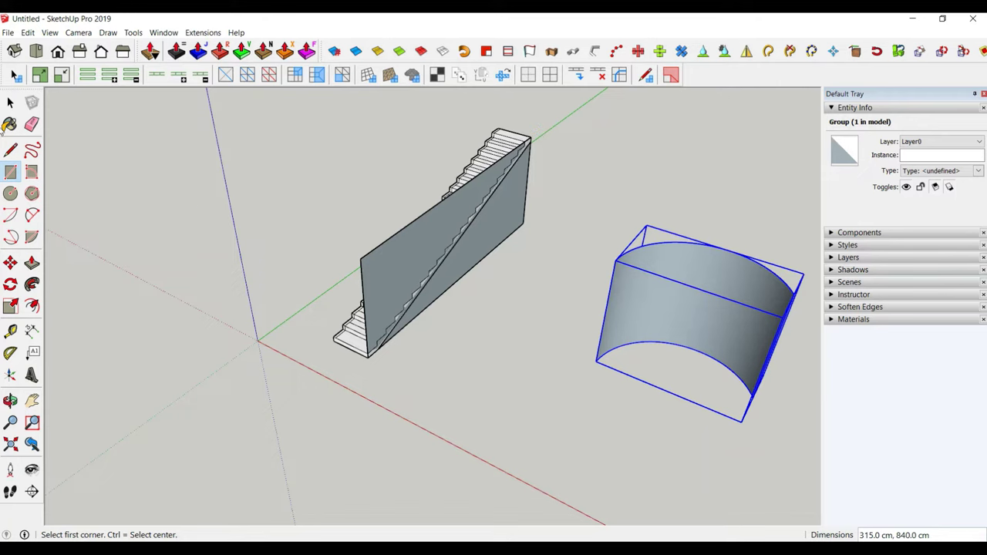
Make the new vertical rectangular face into a group
click(10, 103)
click(480, 242)
scroll(337, 226, up, 3)
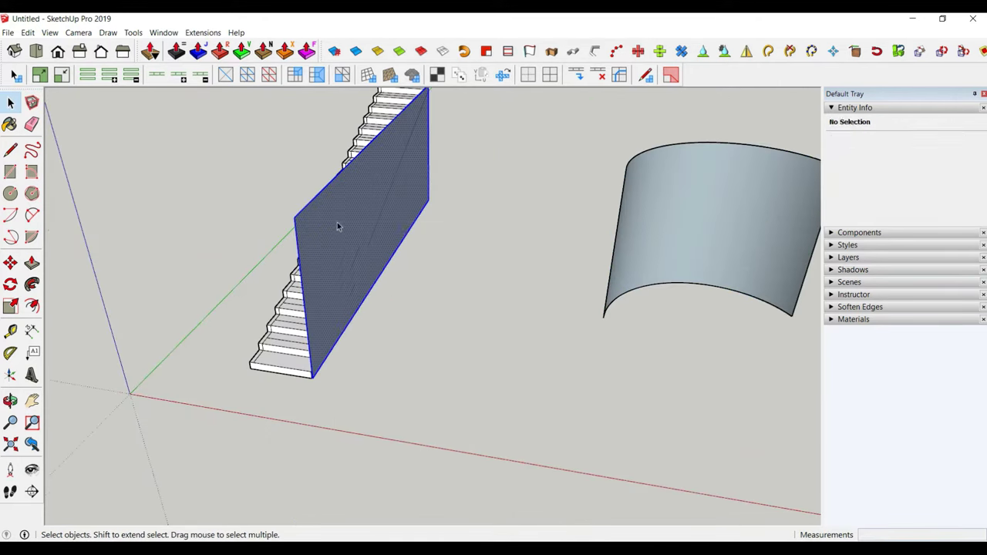
right_click(337, 226)
click(370, 322)
mouse_move(370, 322)
middle_down()
mouse_move(422, 285)
mouse_move(401, 293)
middle_up()
Draw lines linking the stair-side face's corners to the curved surface's ends
click(10, 150)
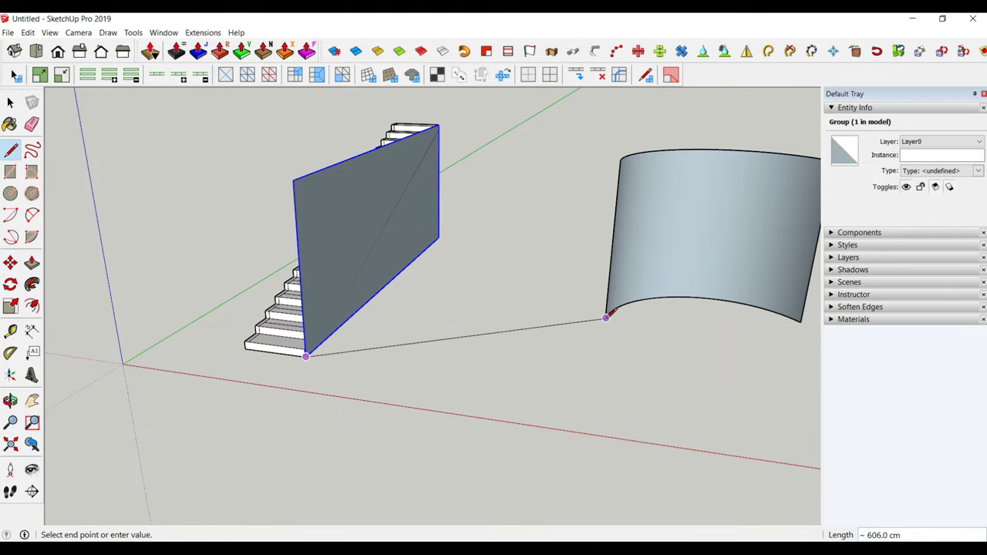
mouse_move(606, 326)
middle_down()
mouse_move(392, 384)
mouse_move(544, 411)
middle_up()
scroll(540, 416, up, 2)
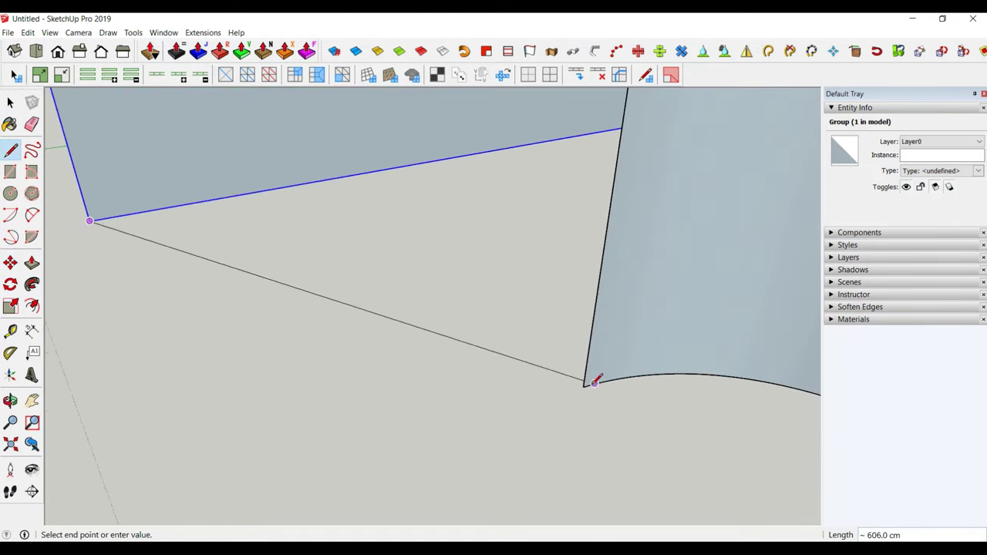
click(584, 381)
mouse_move(469, 432)
middle_down()
mouse_move(810, 363)
mouse_move(749, 404)
middle_up()
key(Escape)
scroll(694, 370, down, 2)
scroll(653, 334, down, 2)
mouse_move(640, 370)
middle_down()
mouse_move(705, 132)
mouse_move(746, 218)
middle_up()
middle_drag(681, 214, 699, 209)
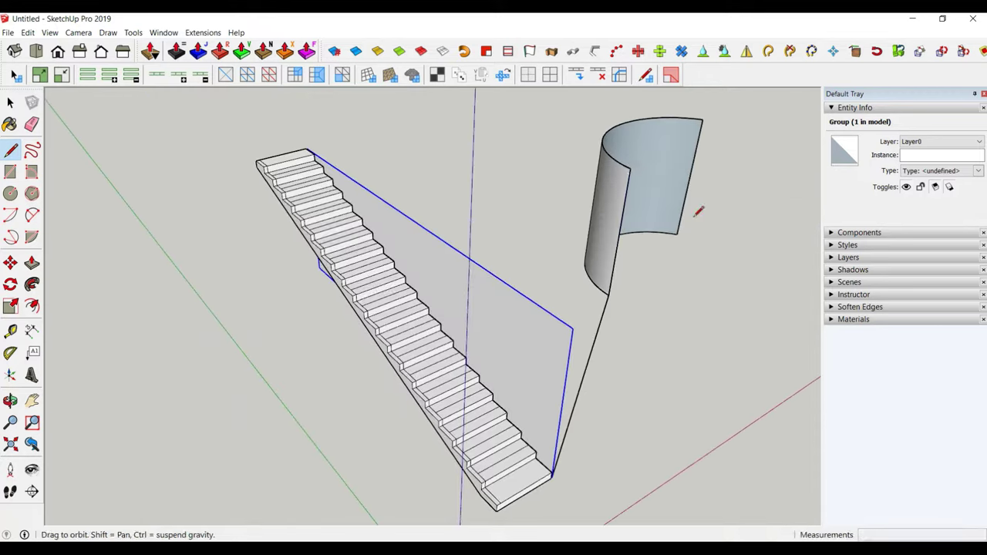
scroll(577, 334, up, 3)
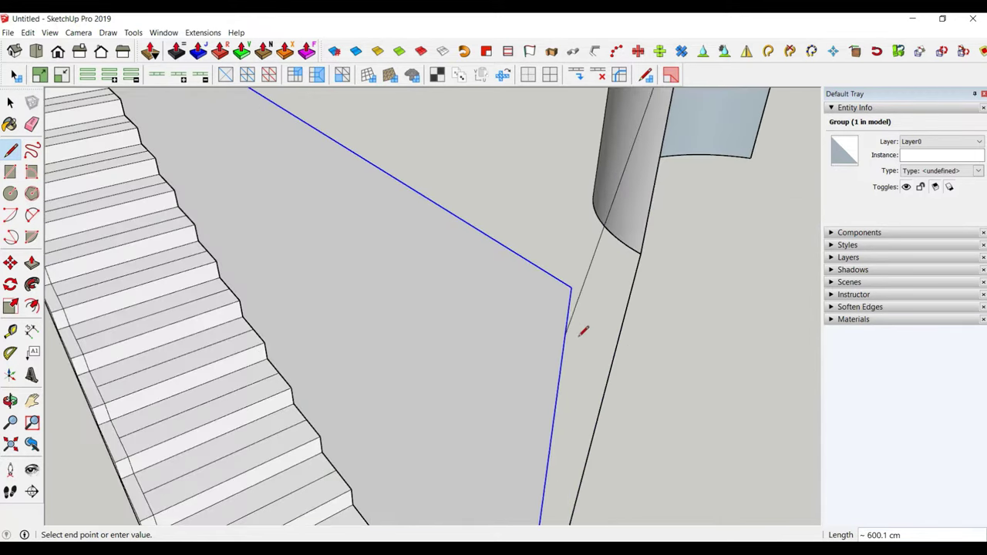
scroll(463, 275, down, 2)
scroll(606, 231, down, 2)
scroll(632, 229, down, 2)
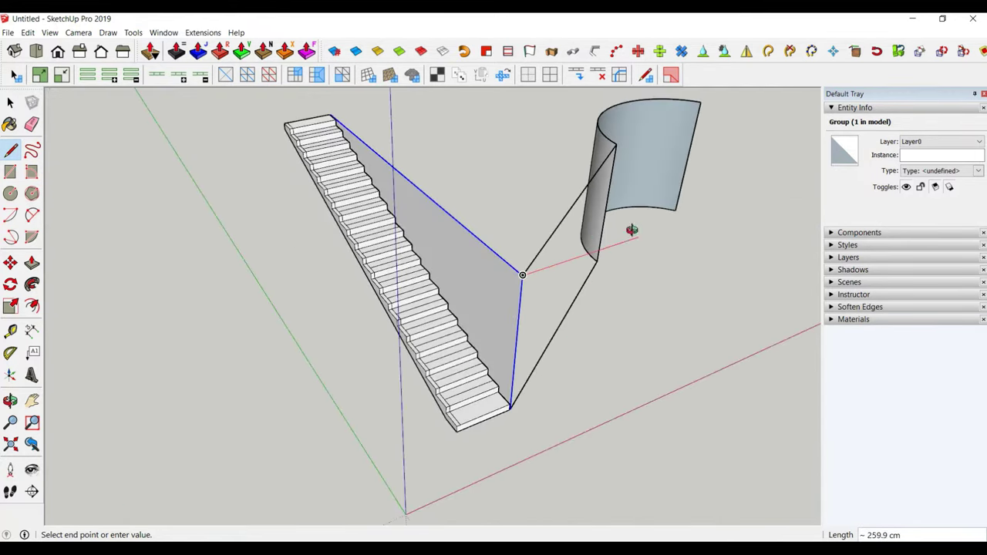
mouse_move(633, 229)
middle_down()
mouse_move(222, 204)
mouse_move(360, 282)
middle_up()
Box-select the two connecting edges and make them a group
key(space)
scroll(570, 247, down, 2)
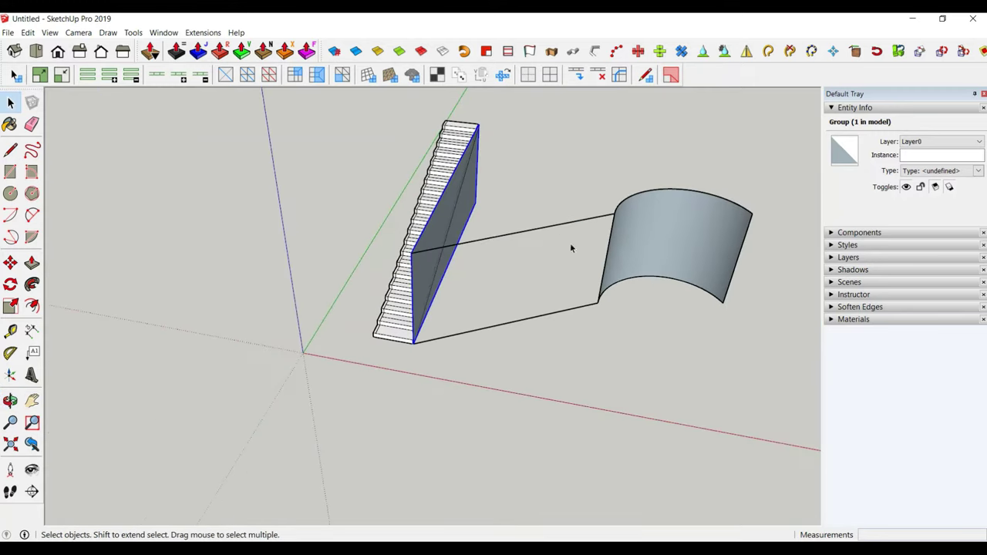
drag(563, 354, 534, 224)
scroll(522, 235, down, 1)
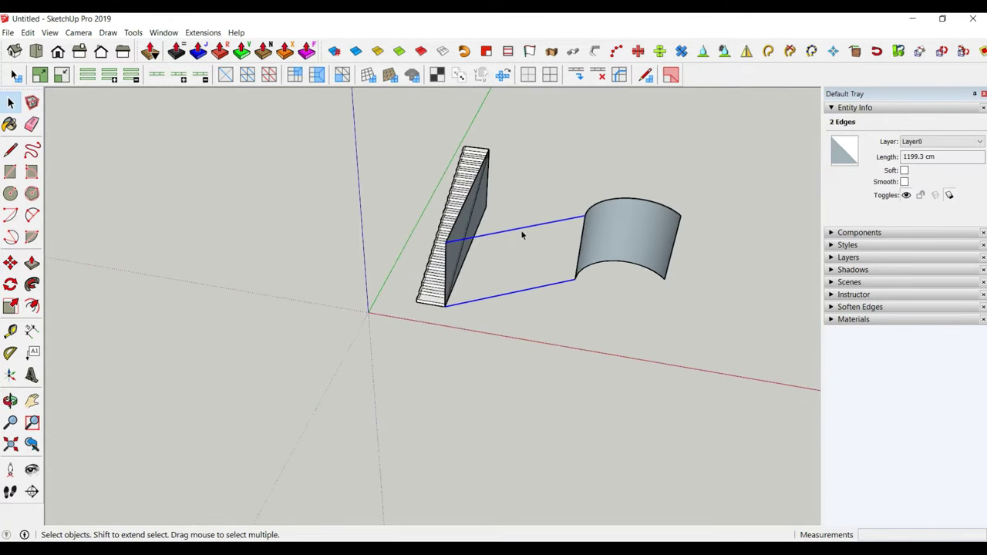
right_click(522, 232)
click(575, 330)
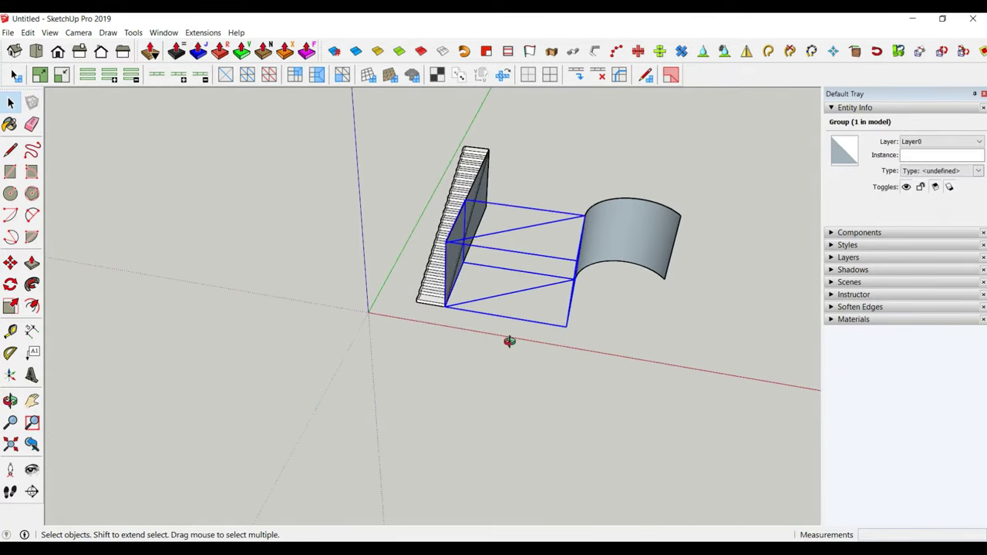
mouse_move(511, 342)
middle_down()
mouse_move(559, 314)
mouse_move(496, 306)
middle_up()
middle_drag(416, 246, 484, 284)
Select the curved surface group together with the connecting-edge group
click(479, 159)
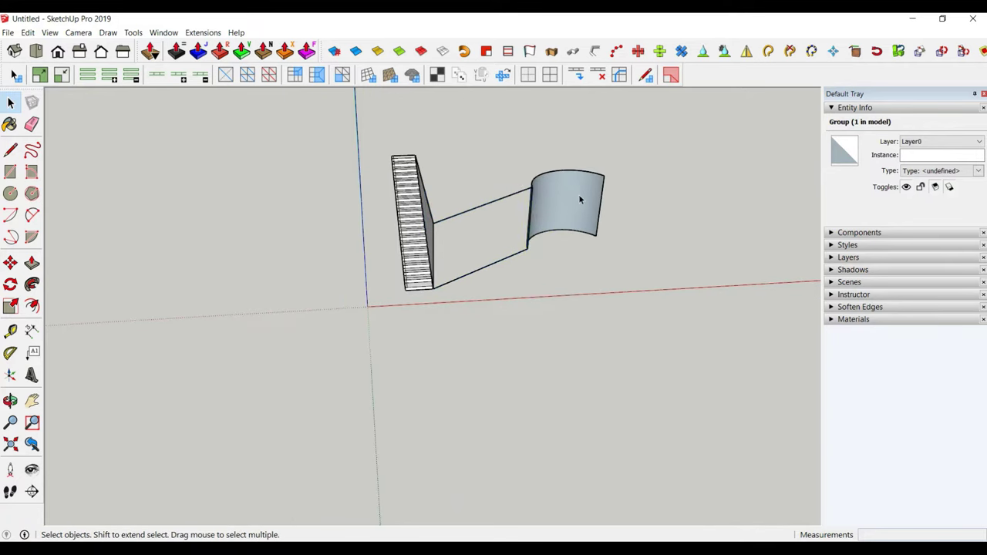
click(580, 197)
shift+click(469, 213)
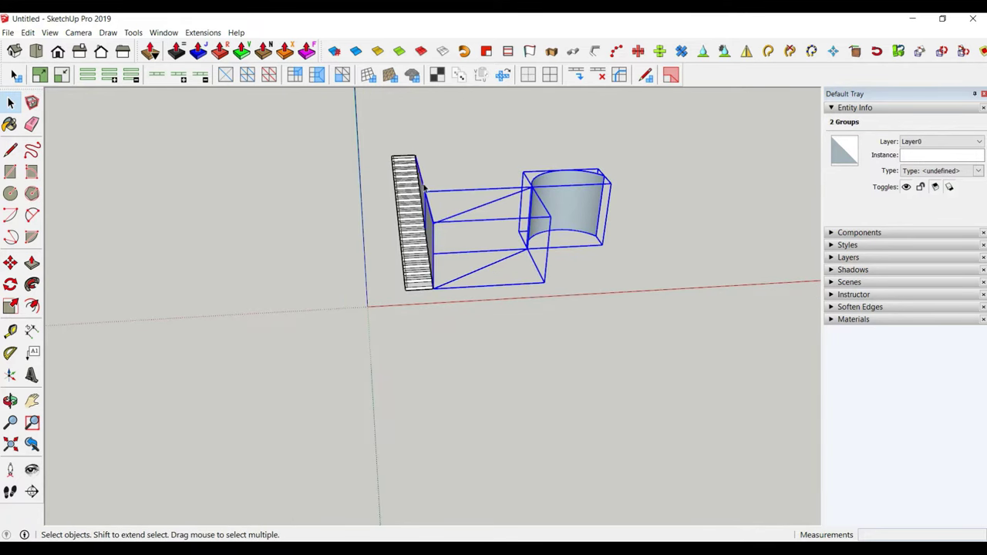
Combine the vertical face, connecting-edge and curved surface groups into one group
shift+click(423, 188)
right_click(423, 188)
click(479, 293)
mouse_move(532, 298)
middle_down()
mouse_move(527, 306)
mouse_move(431, 264)
middle_up()
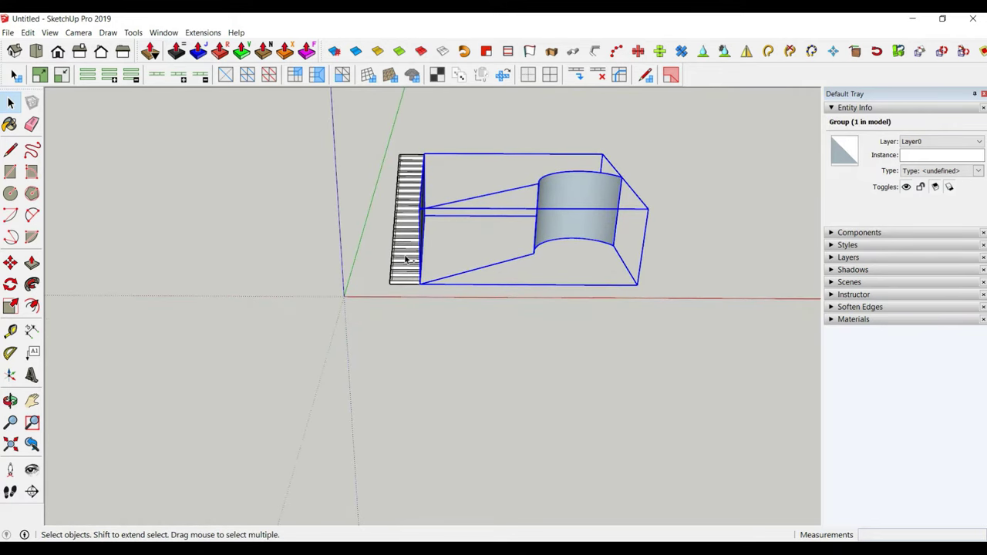
Run Extensions > Flowify on the stairs and combined group, then select the resulting curved staircase
shift+click(405, 259)
click(203, 32)
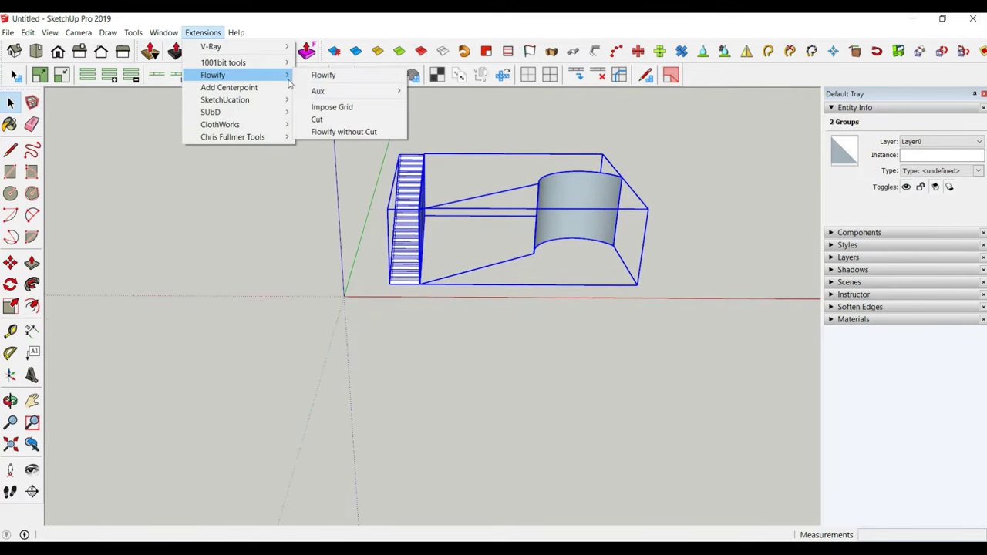
click(323, 75)
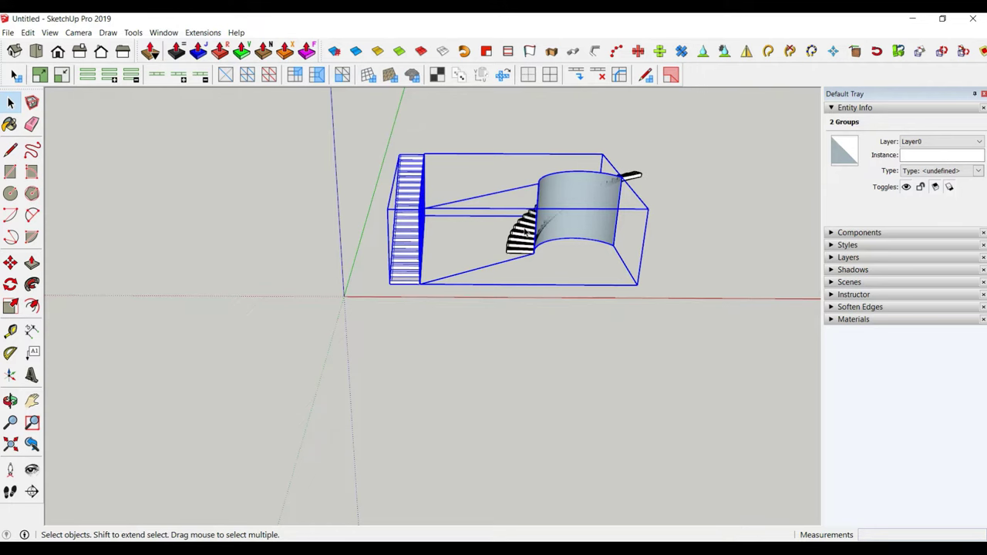
mouse_move(527, 234)
middle_down()
mouse_move(502, 198)
mouse_move(331, 224)
mouse_move(522, 363)
mouse_move(665, 337)
mouse_move(623, 293)
middle_up()
scroll(377, 275, down, 3)
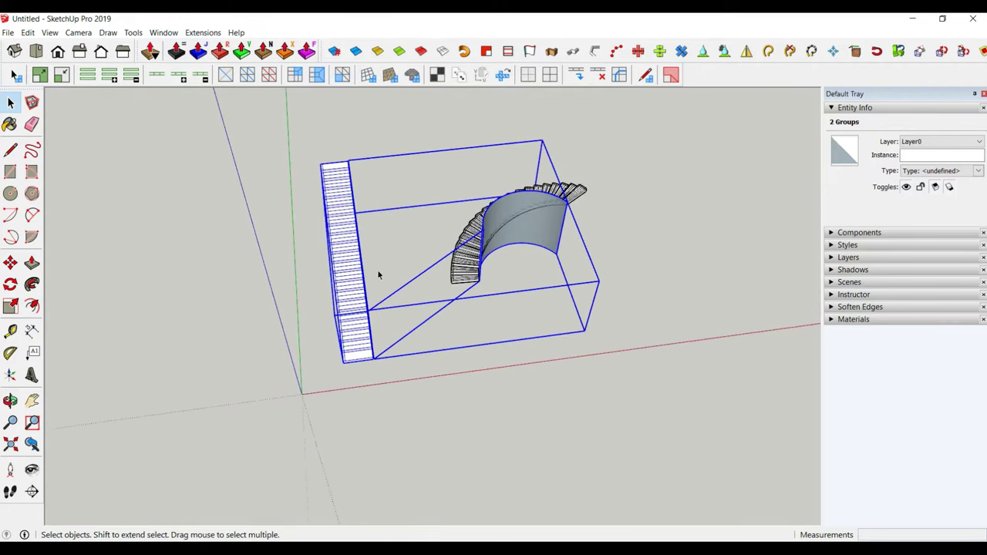
click(374, 158)
scroll(344, 166, down, 2)
click(431, 248)
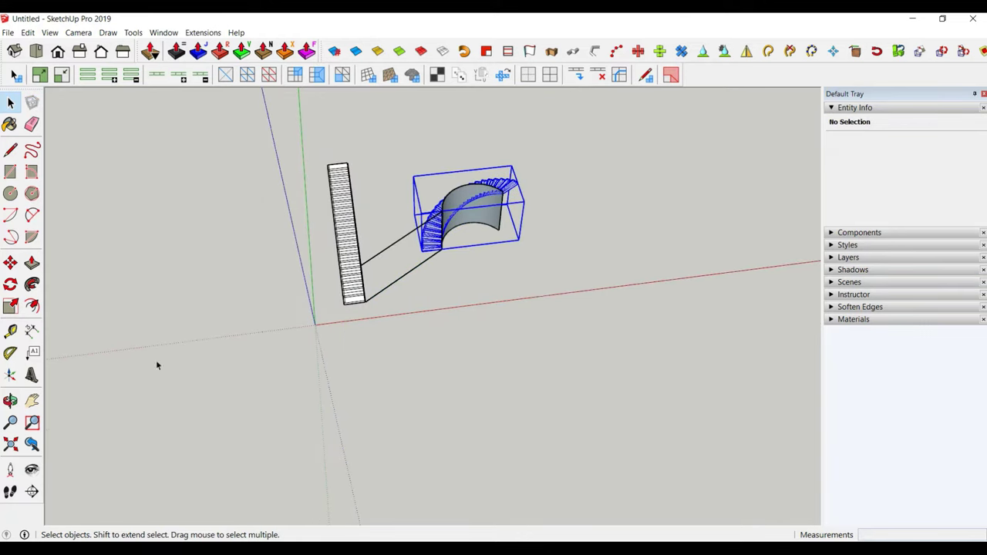
Move the curved staircase group aside, then zoom in close to inspect its steps
click(10, 263)
click(264, 401)
scroll(293, 370, down, 2)
scroll(432, 368, down, 1)
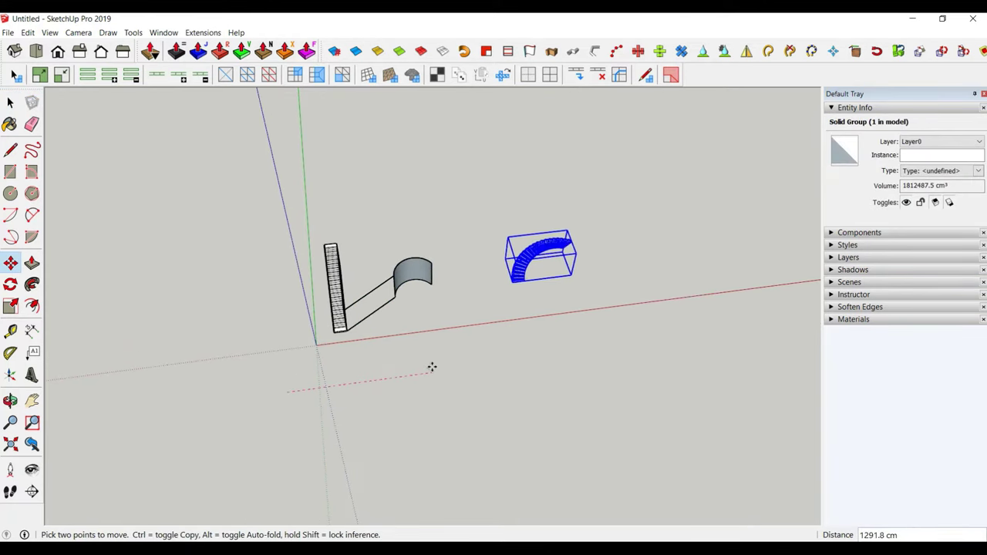
scroll(540, 266, up, 1)
scroll(540, 266, up, 2)
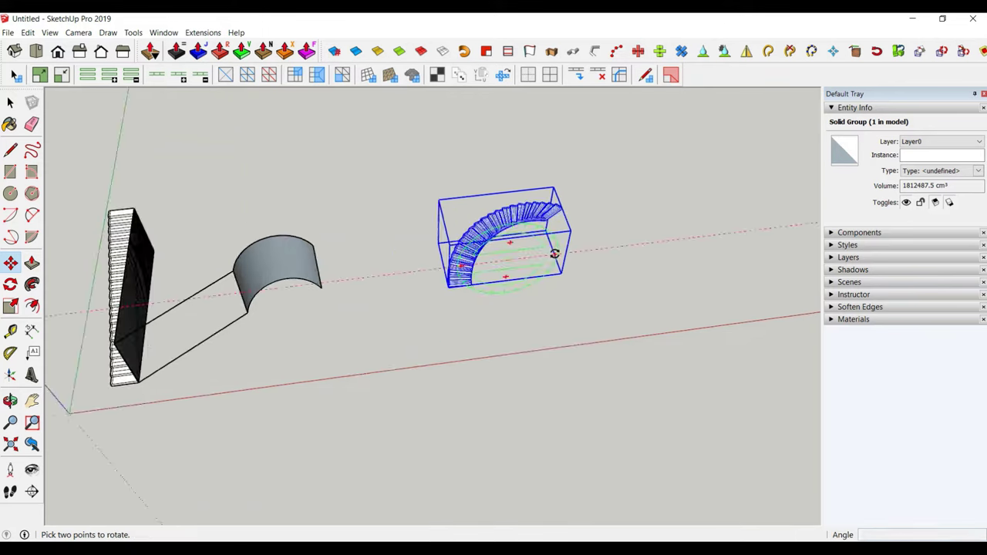
click(10, 103)
click(423, 333)
mouse_move(424, 332)
middle_down()
mouse_move(419, 226)
mouse_move(478, 379)
mouse_move(369, 429)
mouse_move(275, 393)
mouse_move(590, 412)
mouse_move(352, 352)
mouse_move(491, 388)
mouse_move(465, 368)
middle_up()
scroll(491, 388, up, 3)
scroll(452, 388, up, 2)
scroll(550, 380, up, 1)
Draw radius-2 circles on the outer edges of the first few step treads
key(c)
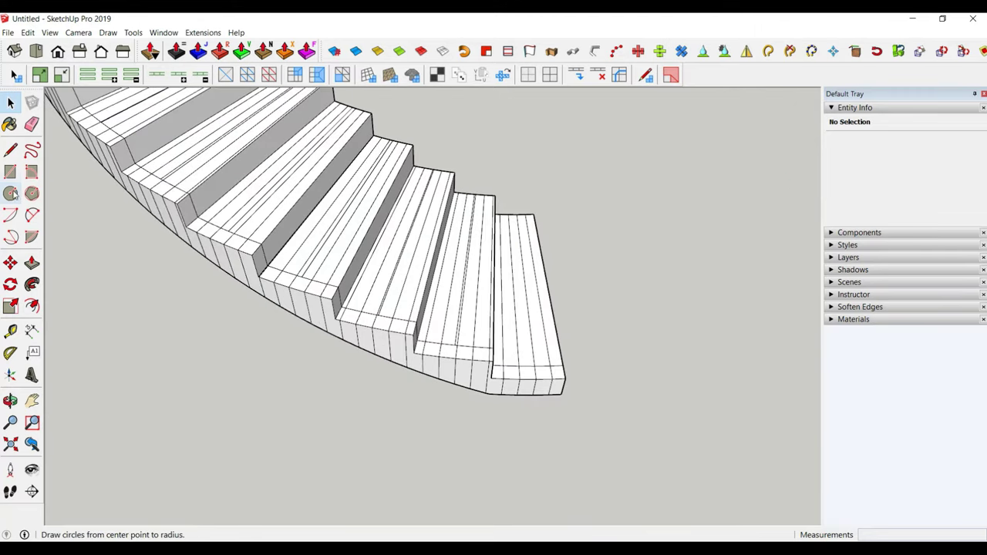
scroll(503, 337, up, 2)
scroll(431, 346, up, 2)
scroll(391, 357, up, 2)
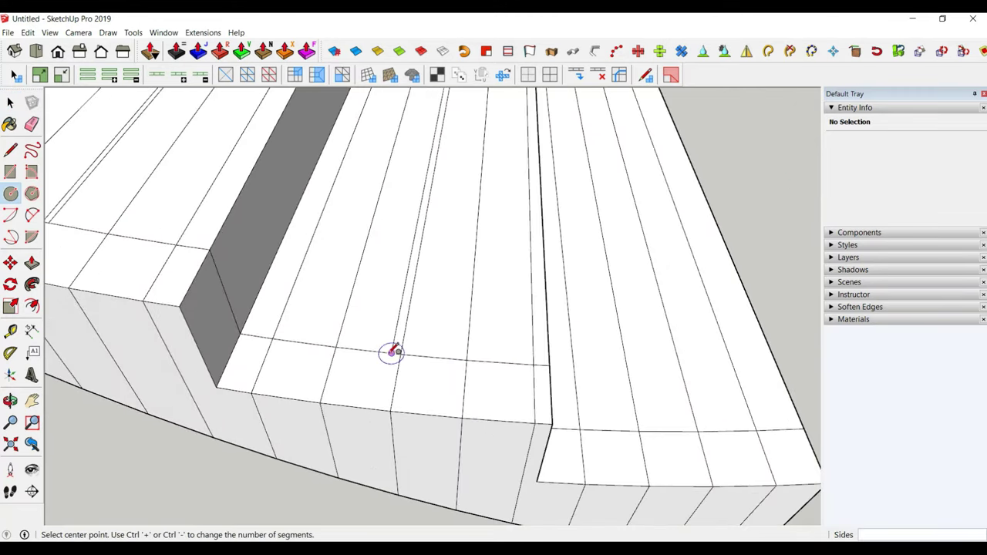
click(391, 353)
key(Return)
scroll(472, 356, down, 3)
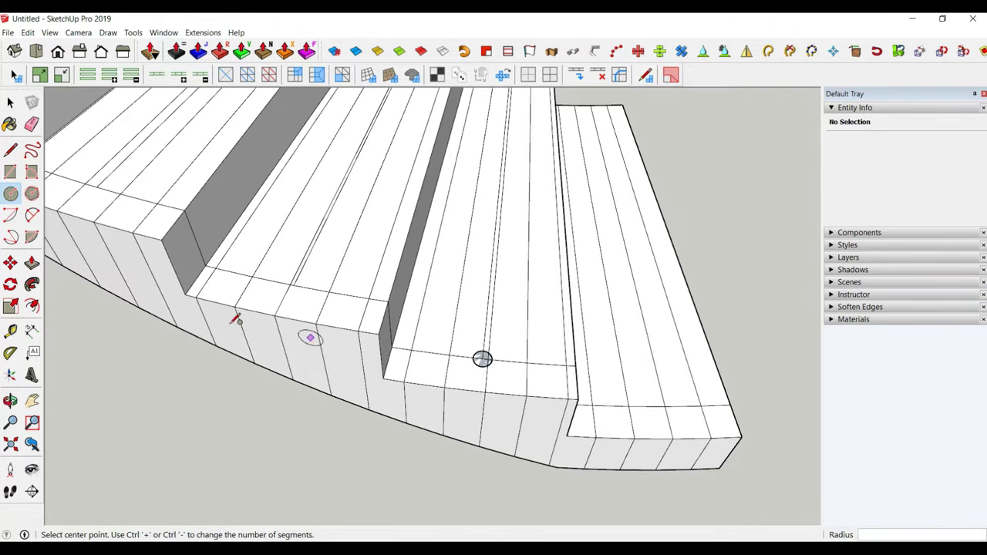
scroll(306, 332, down, 2)
click(295, 312)
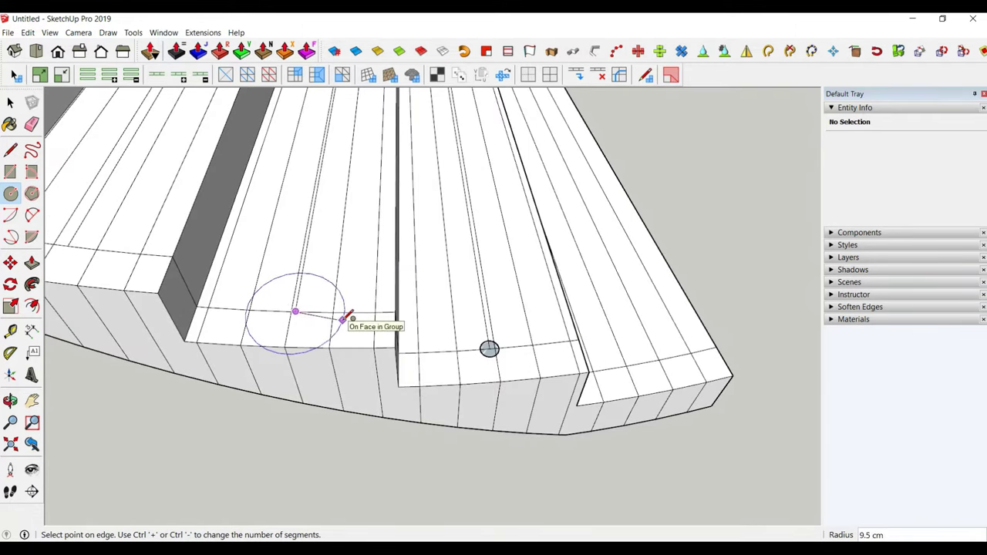
text(2)
key(Return)
scroll(462, 332, down, 2)
scroll(223, 333, up, 3)
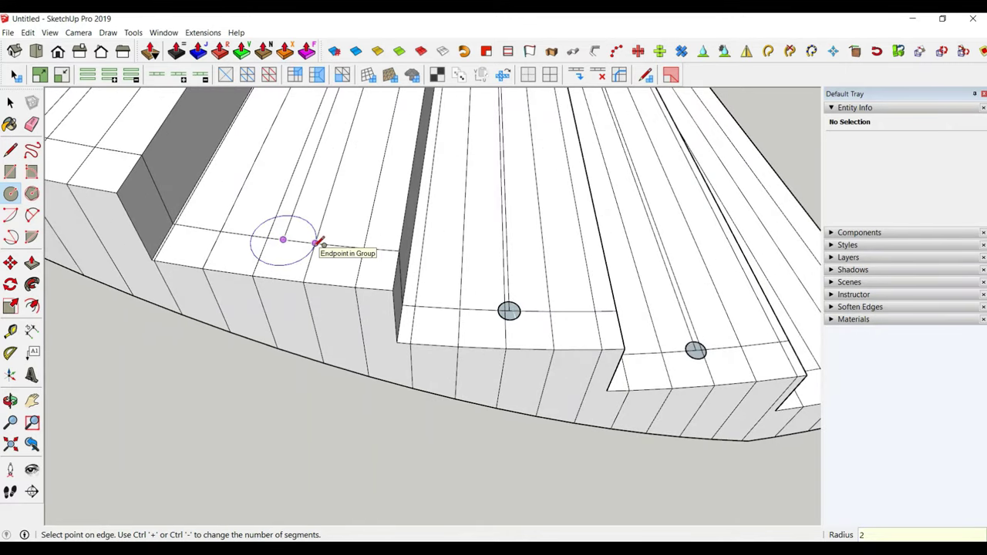
key(Return)
scroll(293, 308, down, 3)
middle_drag(293, 309, 375, 334)
scroll(204, 337, up, 3)
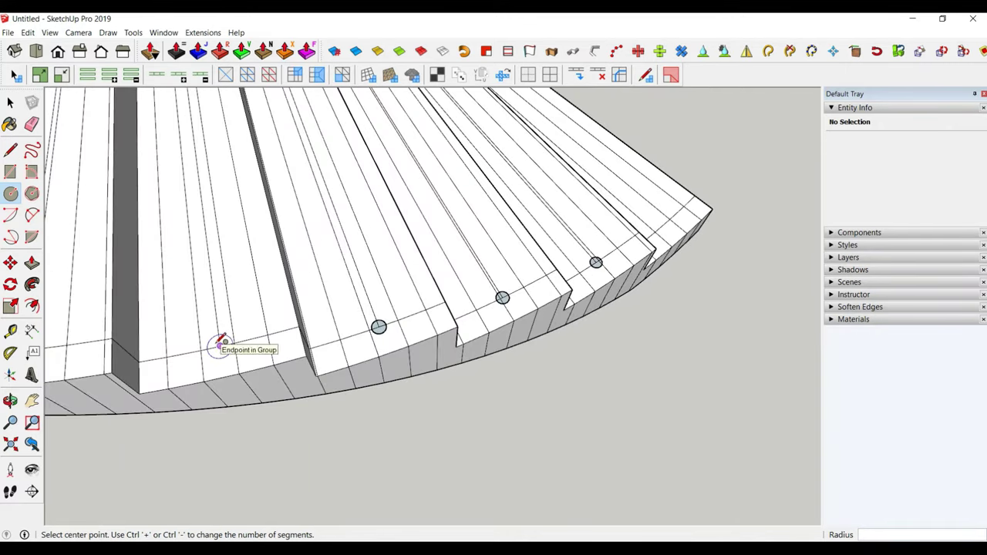
click(220, 345)
text(2)
key(Return)
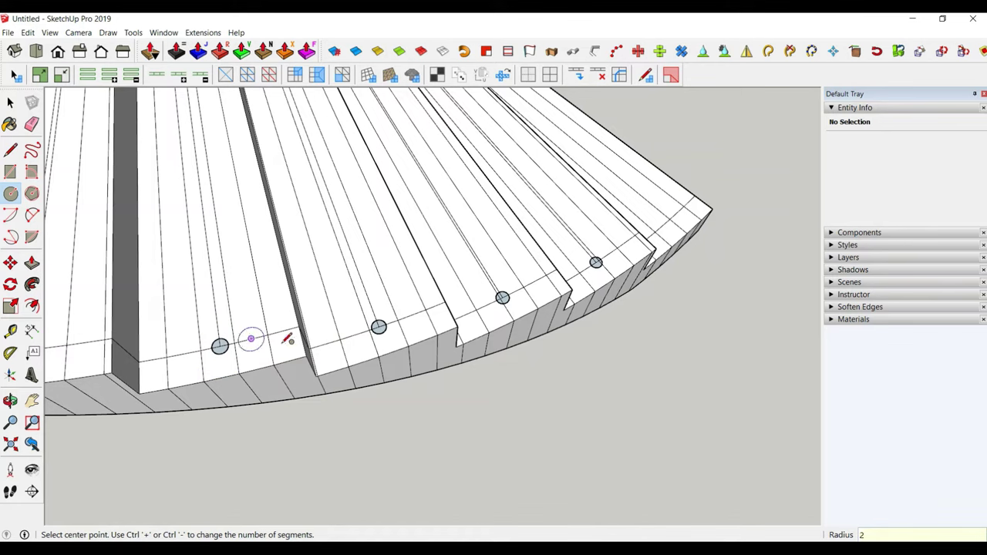
scroll(251, 337, down, 2)
Add radius-2 circles on the outer edge lines of the next three steps
middle_drag(252, 337, 502, 346)
scroll(306, 343, up, 3)
click(352, 335)
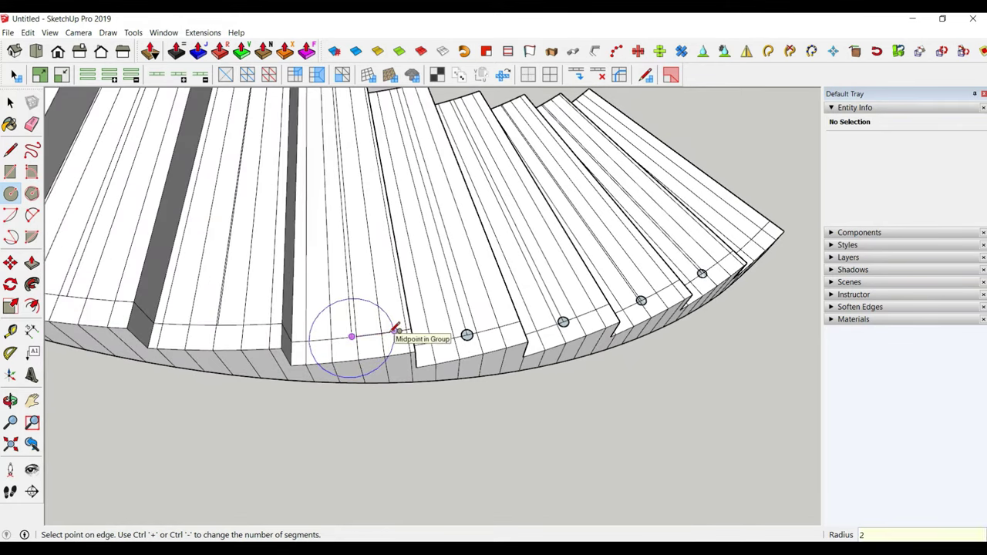
key(Return)
scroll(395, 330, up, 3)
click(387, 325)
text(2)
key(Return)
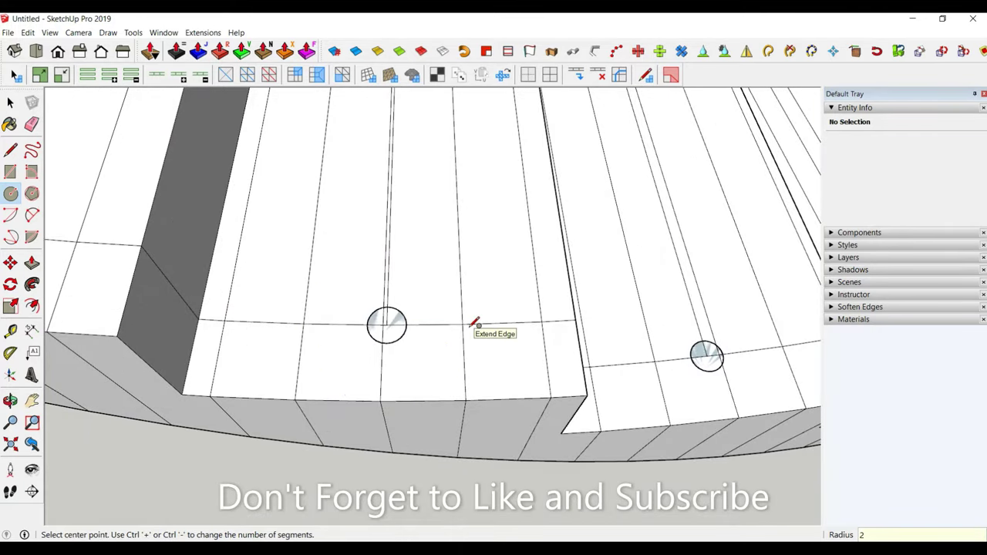
scroll(286, 324, down, 3)
scroll(285, 310, up, 1)
click(258, 315)
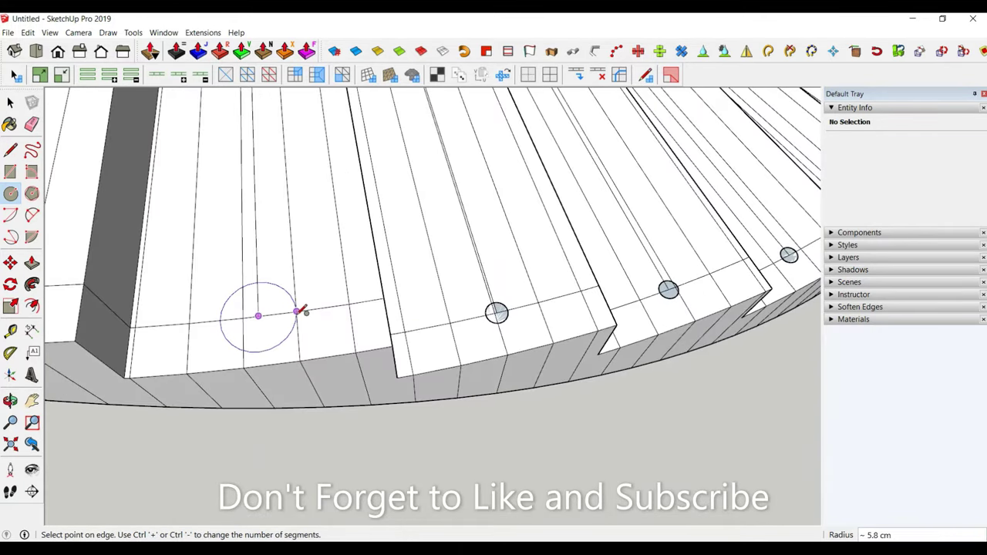
click(298, 311)
scroll(590, 342, down, 3)
Continue around the stair, marking two more steps with small circles
middle_drag(591, 342, 357, 353)
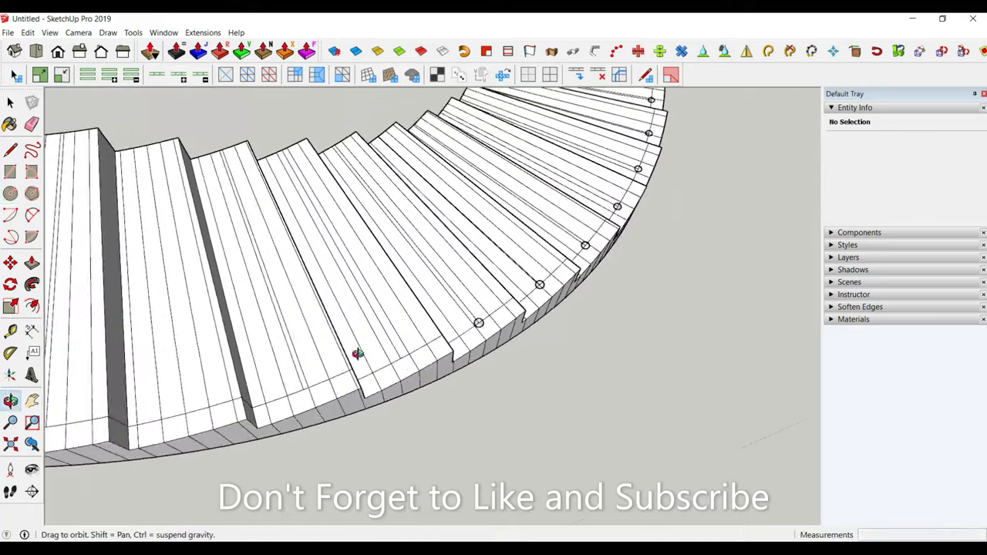
scroll(398, 364, up, 3)
click(396, 350)
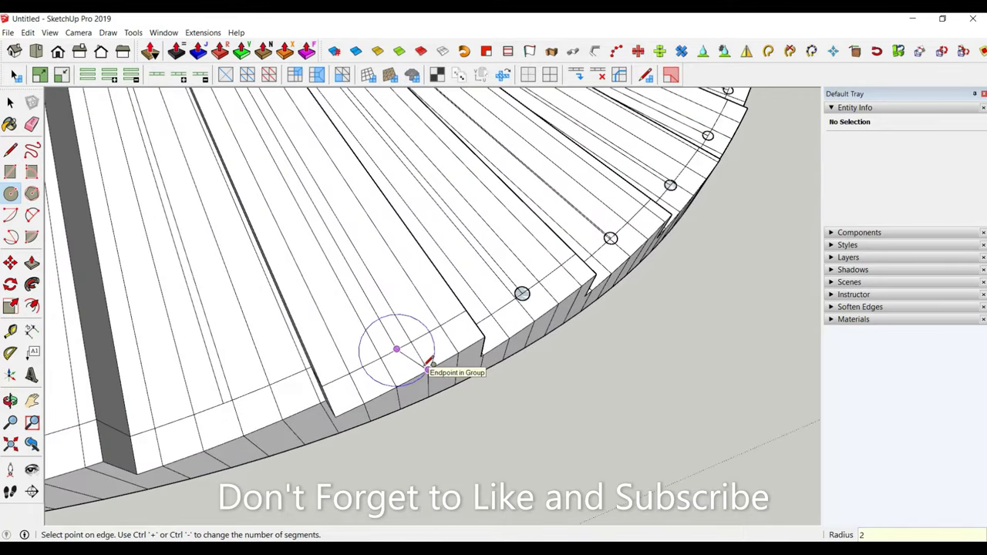
click(428, 367)
click(224, 403)
click(244, 436)
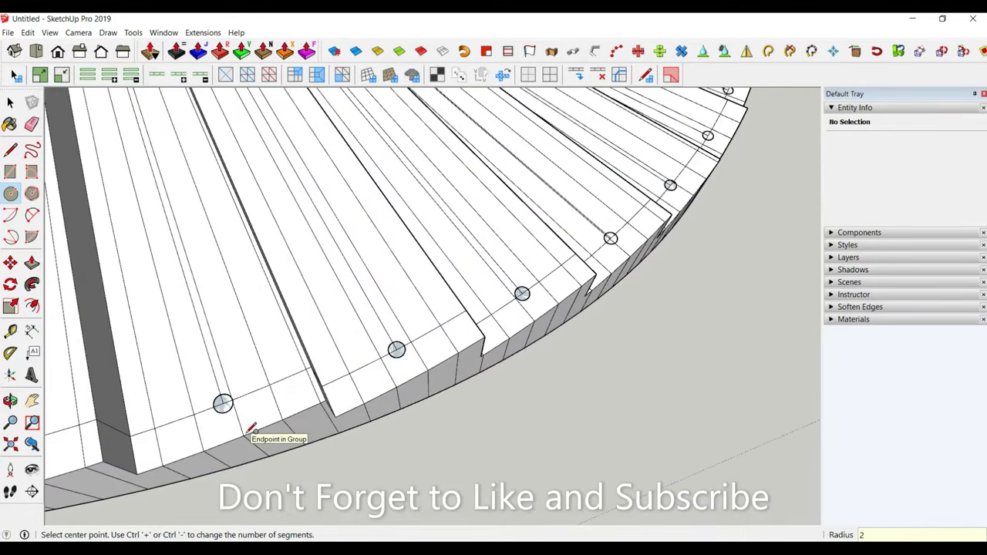
scroll(771, 346, down, 3)
middle_drag(771, 347, 226, 465)
scroll(227, 464, up, 3)
middle_drag(540, 404, 561, 341)
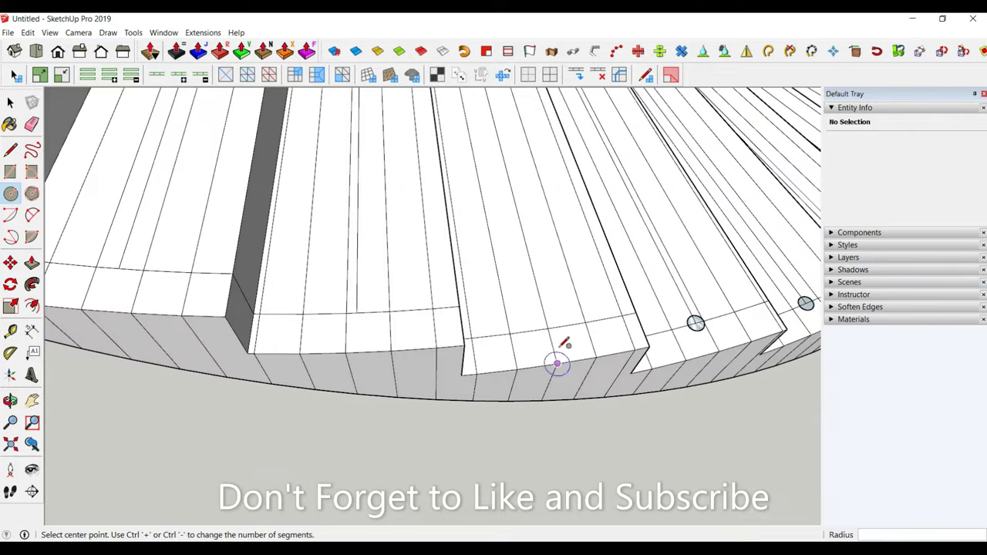
Mark the remaining steps with radius-2 circles, redoing one that came out oversized
click(548, 329)
click(602, 353)
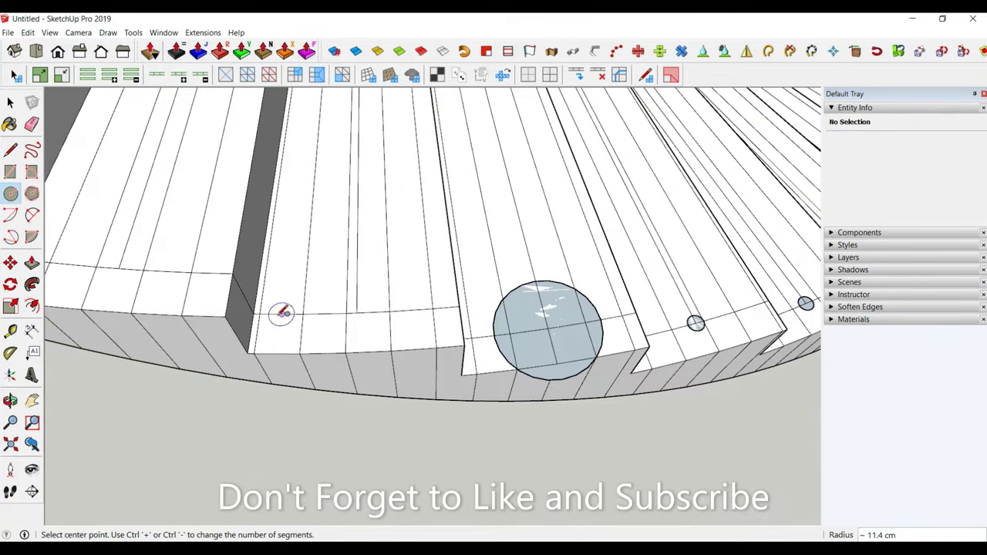
key(ctrl+z)
click(547, 329)
text(2)
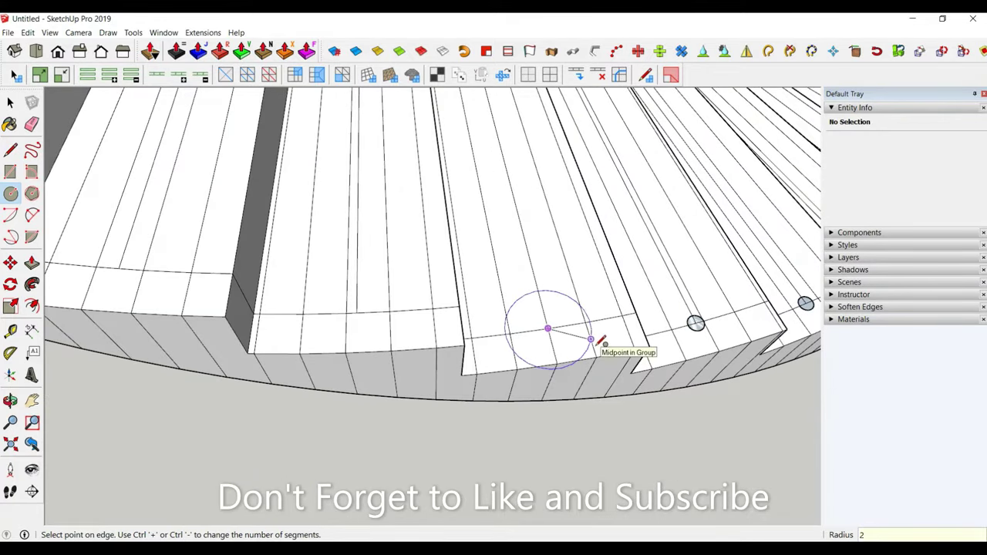
key(Return)
click(356, 313)
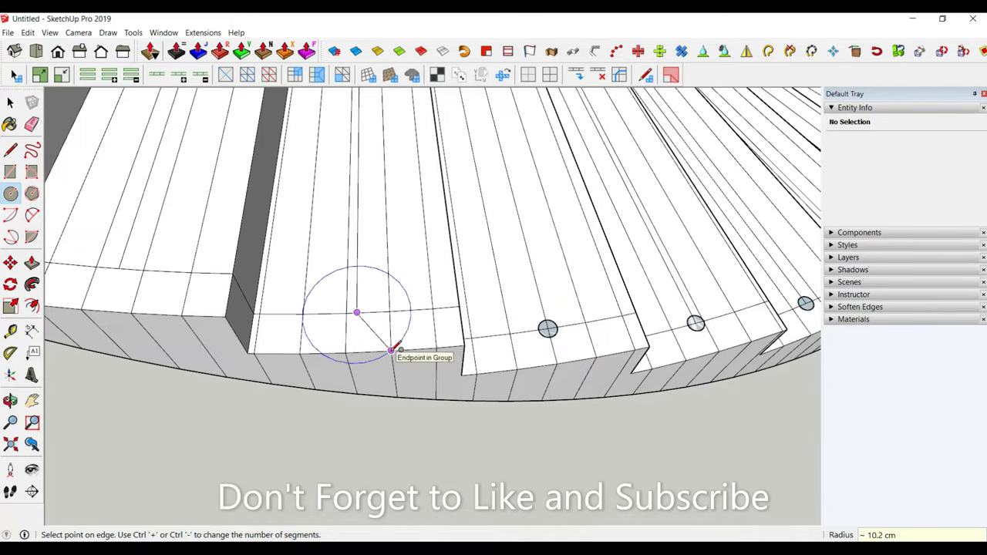
text(2)
key(Return)
click(118, 267)
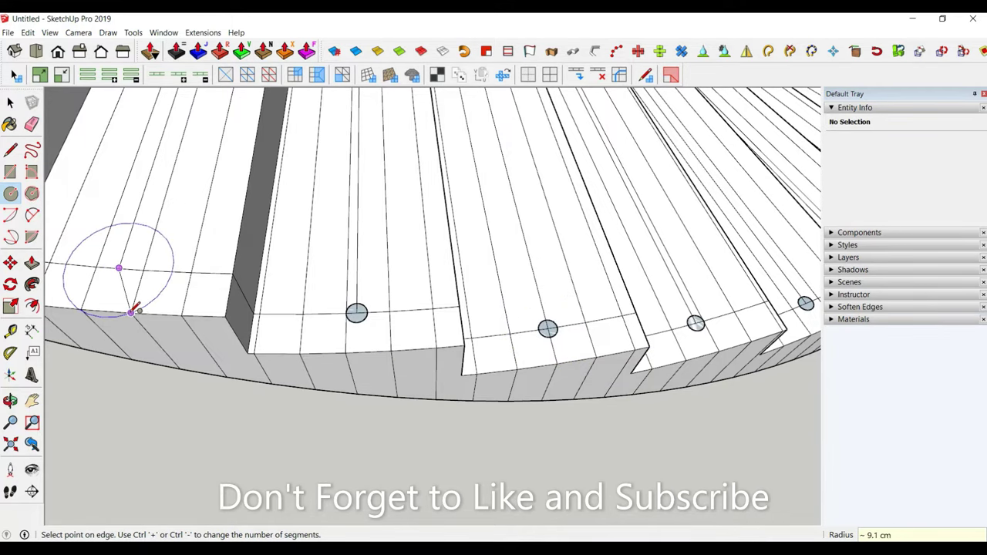
key(Escape)
mouse_move(131, 312)
middle_down()
mouse_move(566, 346)
mouse_move(238, 364)
mouse_move(270, 343)
middle_up()
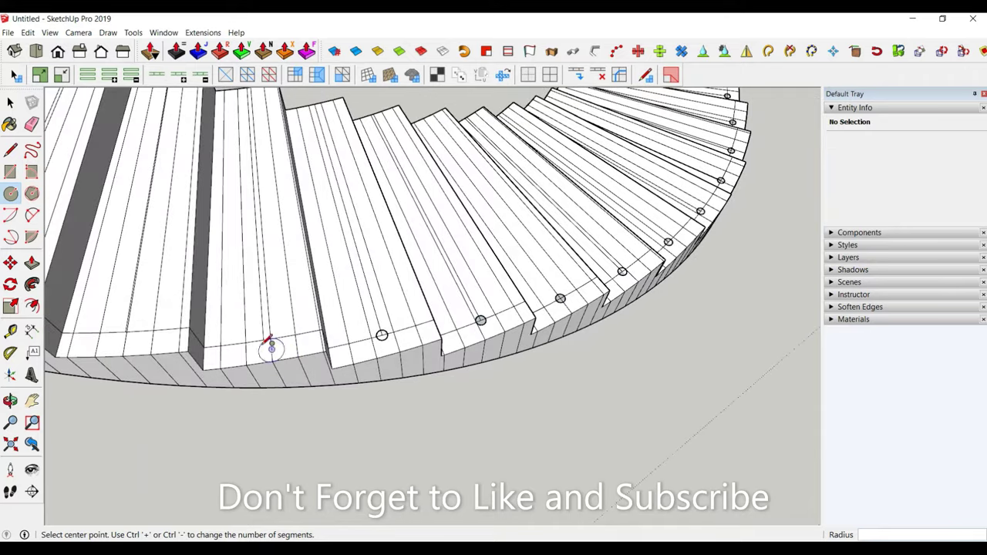
click(263, 338)
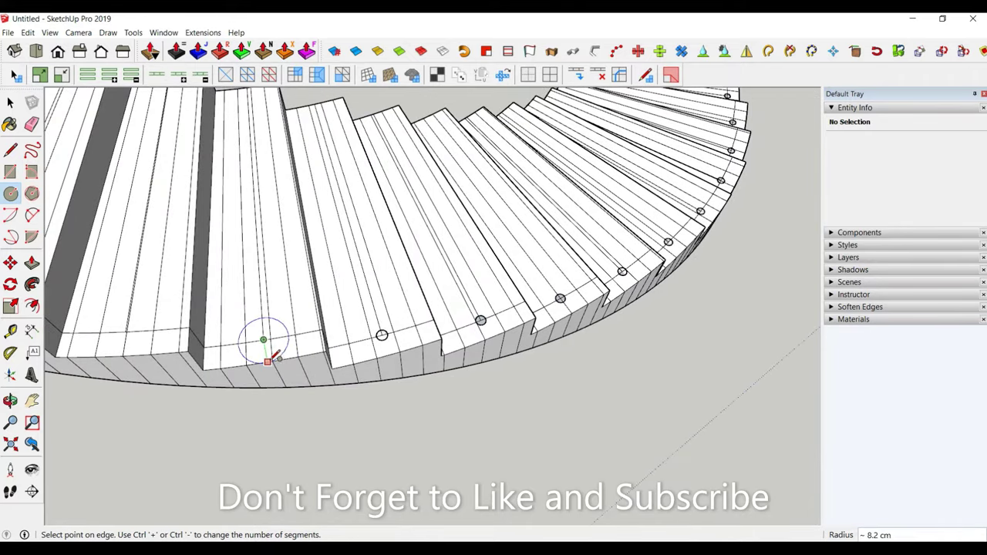
scroll(272, 356, up, 2)
Add radius-2 circles at the edge endpoints of the next two remaining steps
key(Return)
scroll(683, 404, down, 3)
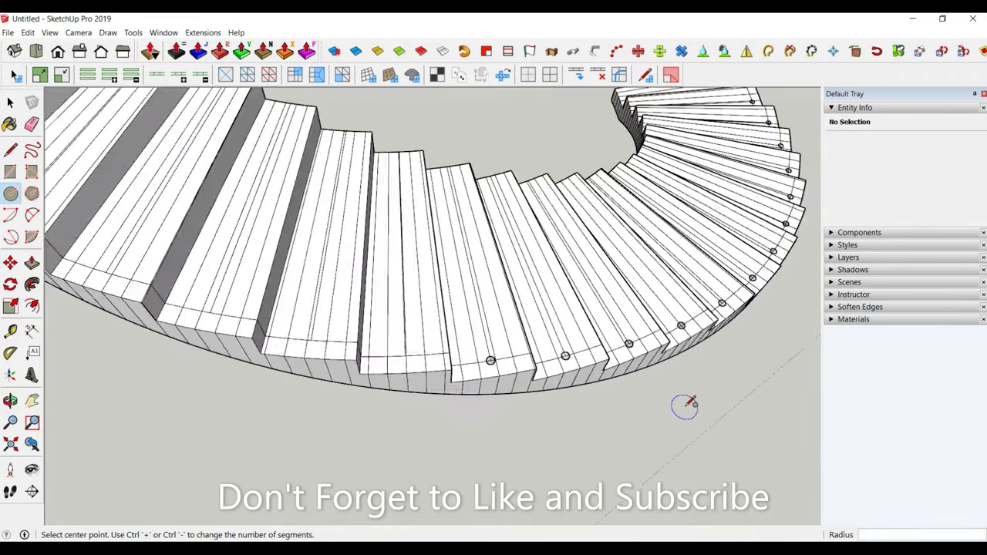
mouse_move(683, 403)
middle_down()
mouse_move(445, 390)
mouse_move(533, 396)
middle_up()
scroll(650, 349, up, 3)
scroll(650, 349, up, 2)
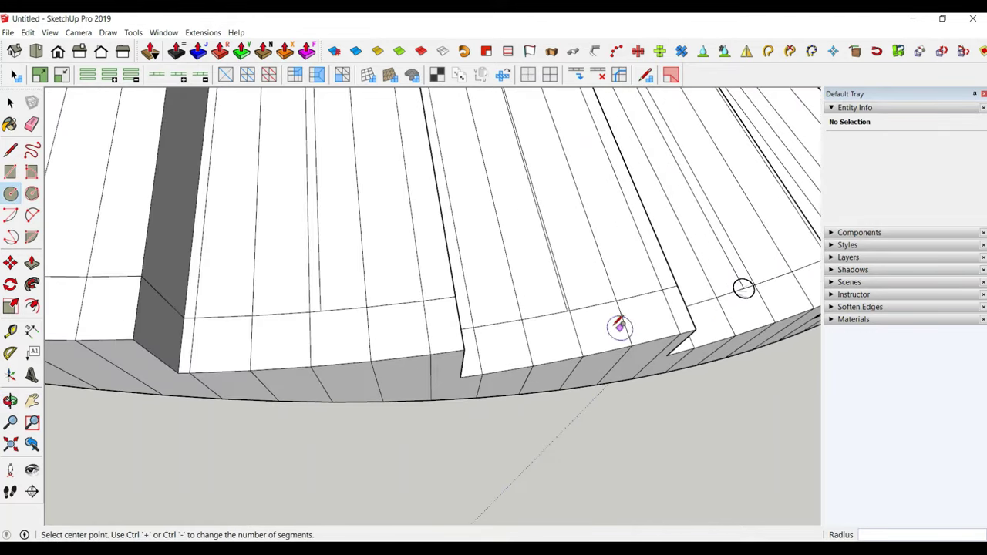
click(567, 310)
text(2)
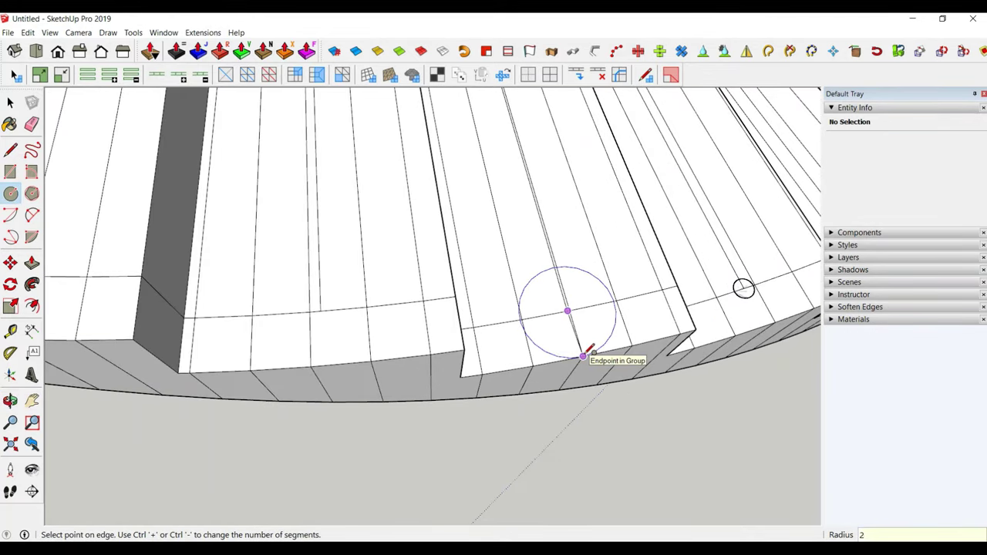
key(Return)
click(321, 310)
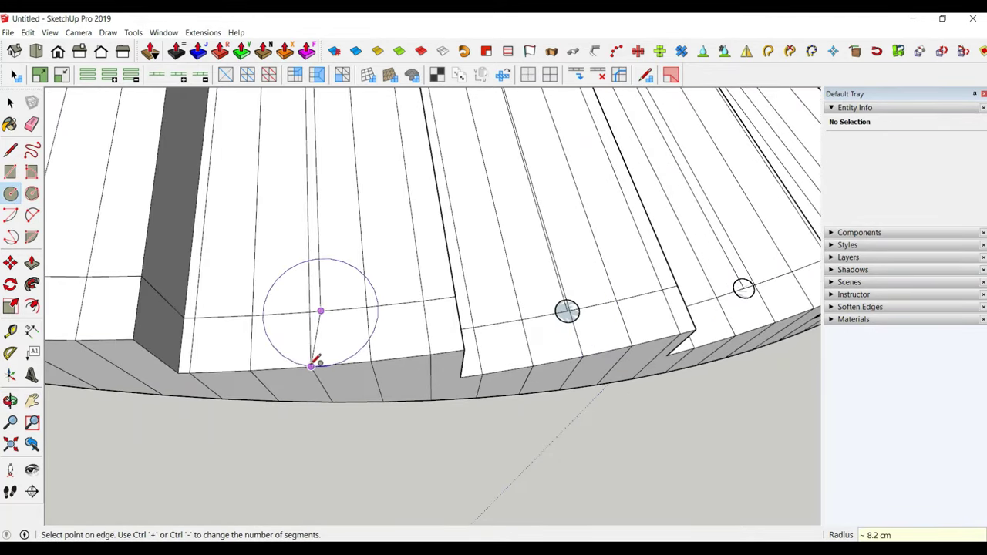
key(Return)
Draw radius-2 circles on two more steps further along the arc
scroll(597, 406, down, 3)
scroll(558, 419, up, 2)
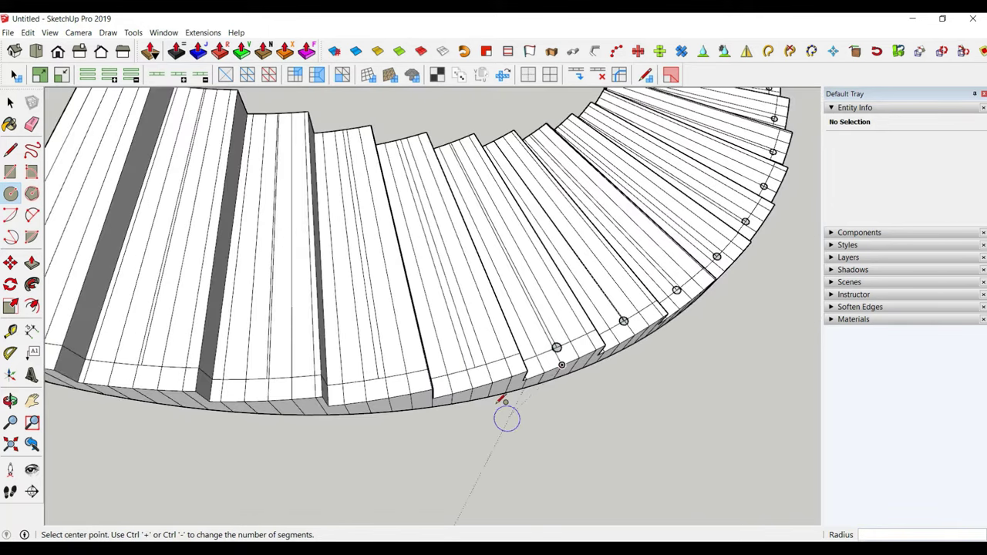
scroll(493, 385, up, 5)
middle_drag(455, 330, 386, 216)
click(385, 207)
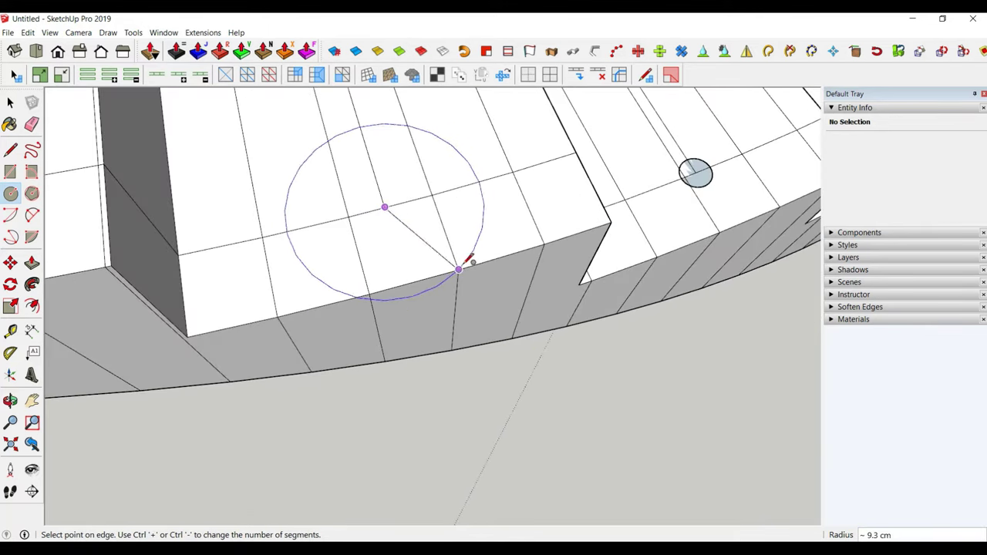
text(2)
key(Return)
scroll(639, 367, down, 4)
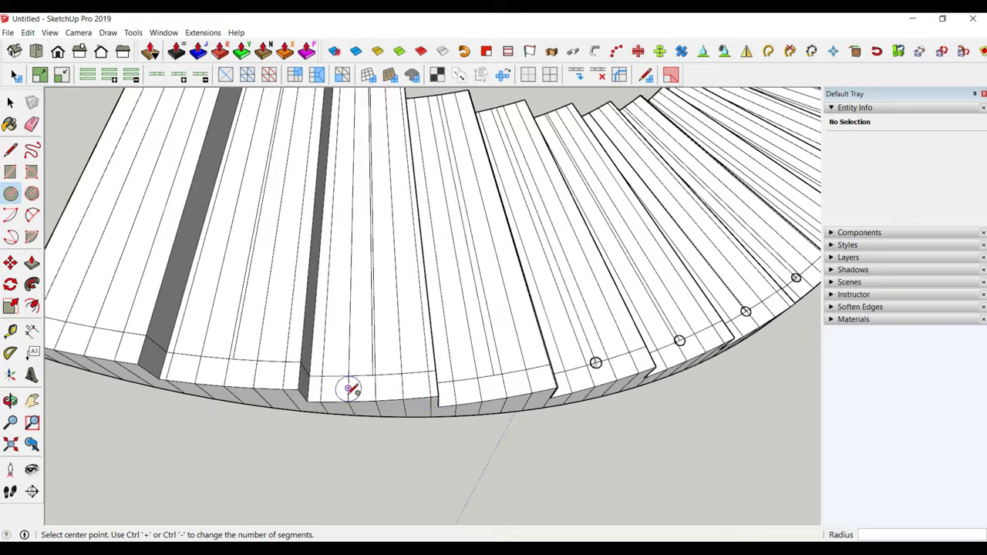
scroll(533, 410, up, 2)
scroll(509, 300, up, 3)
click(491, 190)
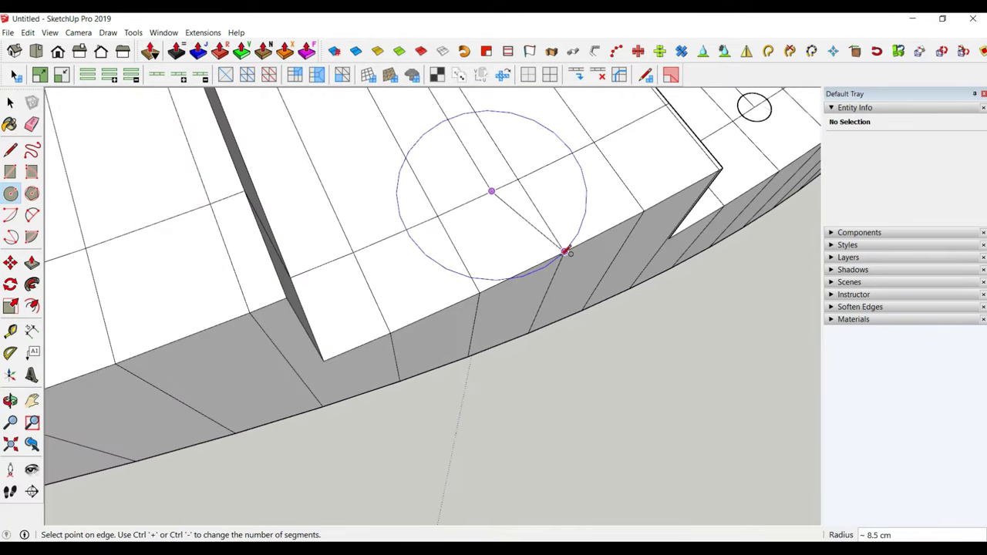
key(Return)
Finish with radius-2 circles on the last two steps, then return to Select
scroll(324, 282, down, 3)
scroll(690, 331, down, 2)
scroll(568, 327, up, 4)
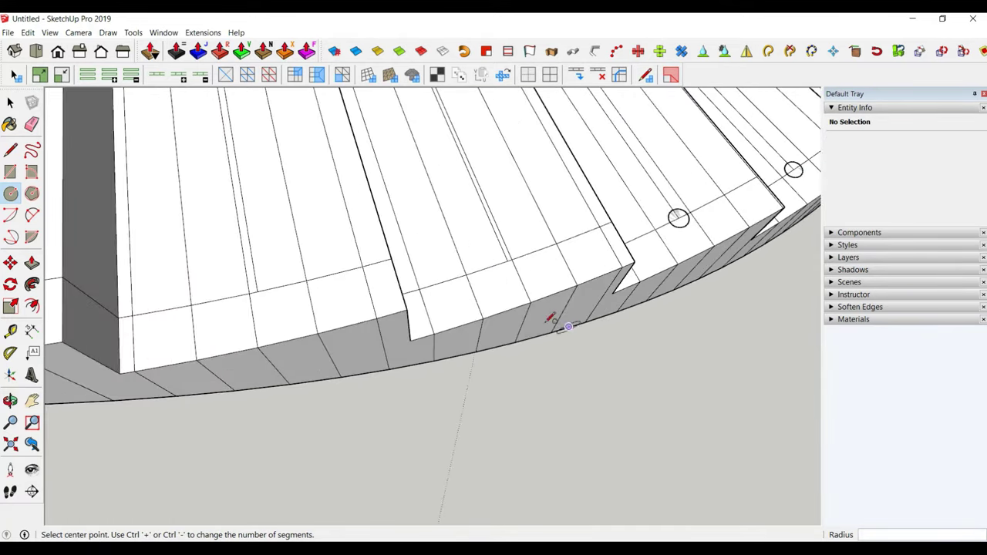
click(508, 261)
text(2)
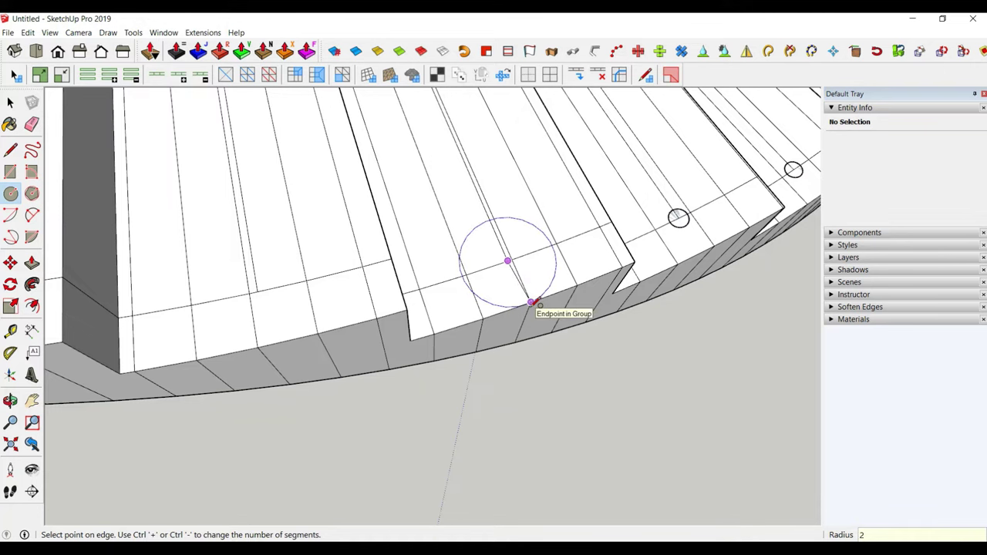
key(Return)
click(258, 292)
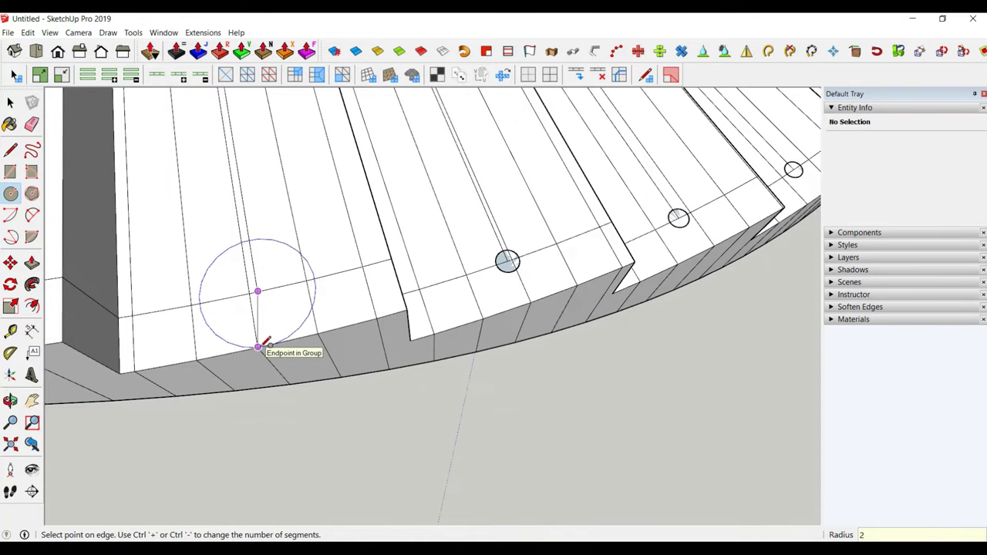
key(Return)
scroll(403, 377, down, 3)
middle_drag(326, 346, 232, 309)
key(space)
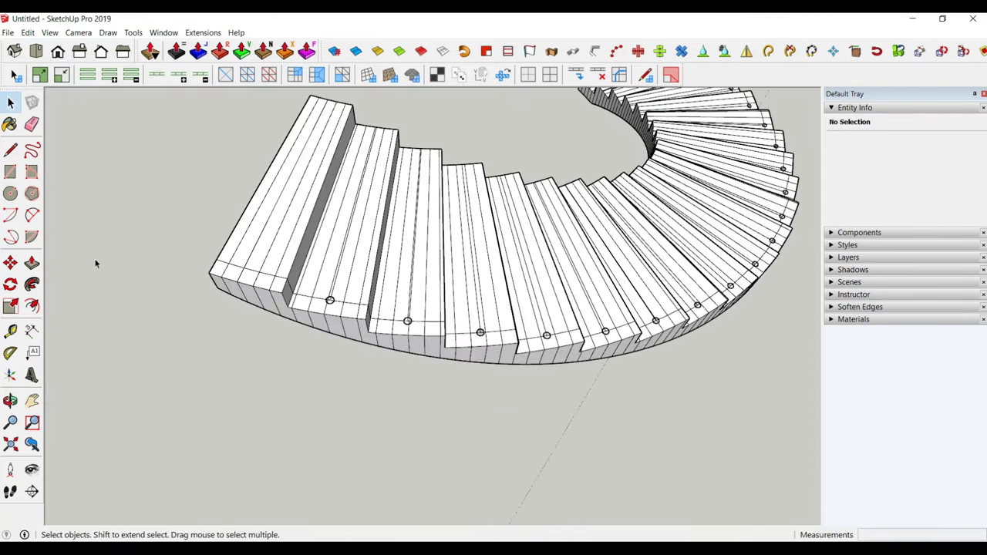
Select all the stair geometry, including the baluster circles, and Make Group
scroll(108, 308, down, 5)
mouse_move(121, 346)
middle_down()
mouse_move(446, 365)
mouse_move(331, 164)
middle_up()
middle_drag(495, 393, 550, 454)
key(ctrl+a)
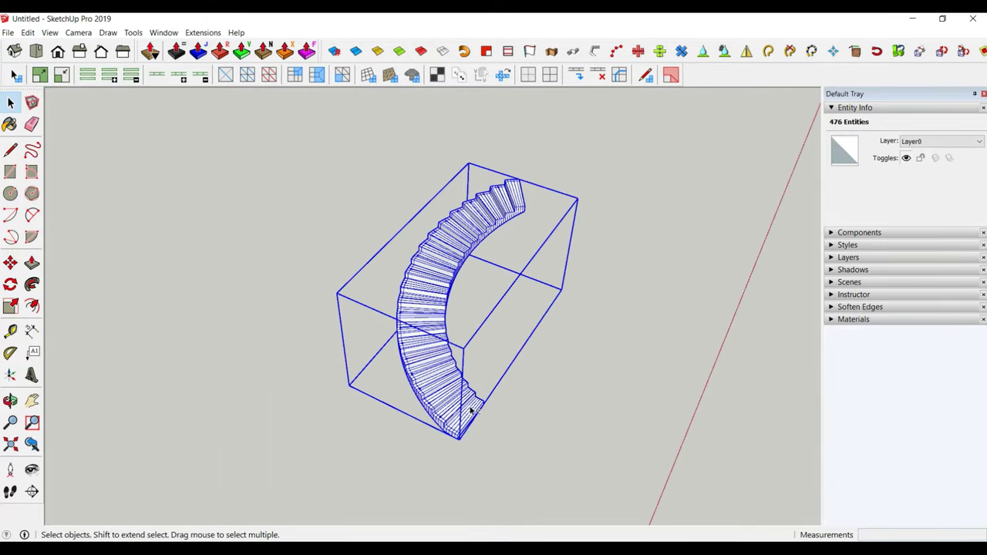
middle_drag(475, 412, 447, 421)
scroll(439, 424, up, 5)
right_click(440, 425)
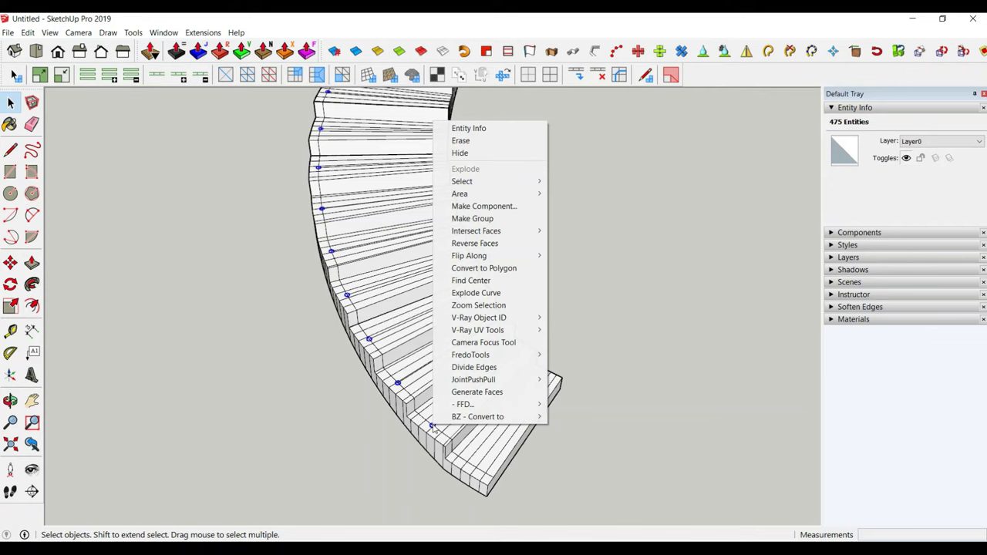
click(478, 218)
mouse_move(487, 250)
middle_down()
mouse_move(433, 366)
mouse_move(304, 352)
middle_up()
scroll(433, 365, down, 3)
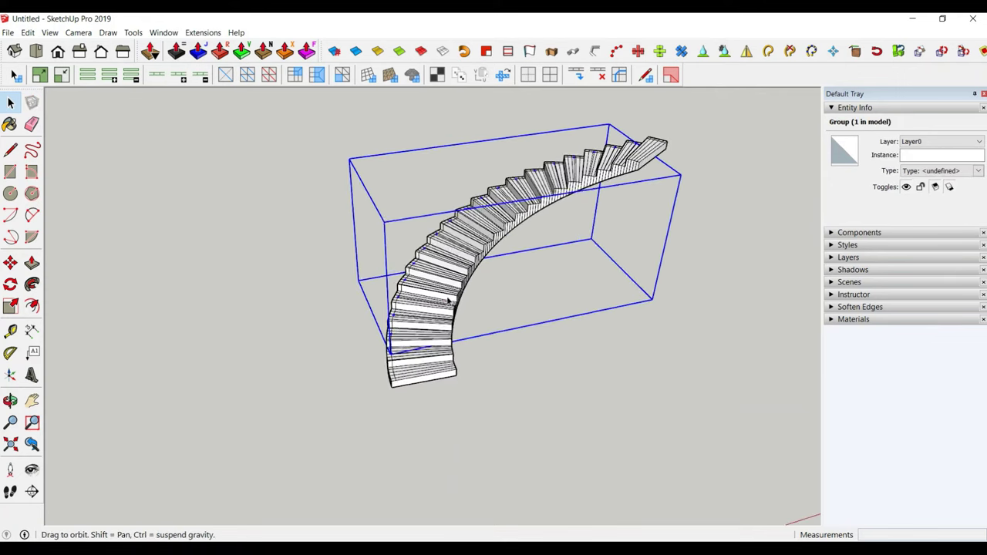
click(304, 352)
scroll(383, 405, up, 4)
mouse_move(383, 405)
middle_down()
mouse_move(628, 332)
mouse_move(605, 202)
middle_up()
Enter the stair group and select its inner bottom curve edge
scroll(618, 229, up, 2)
double_click(609, 221)
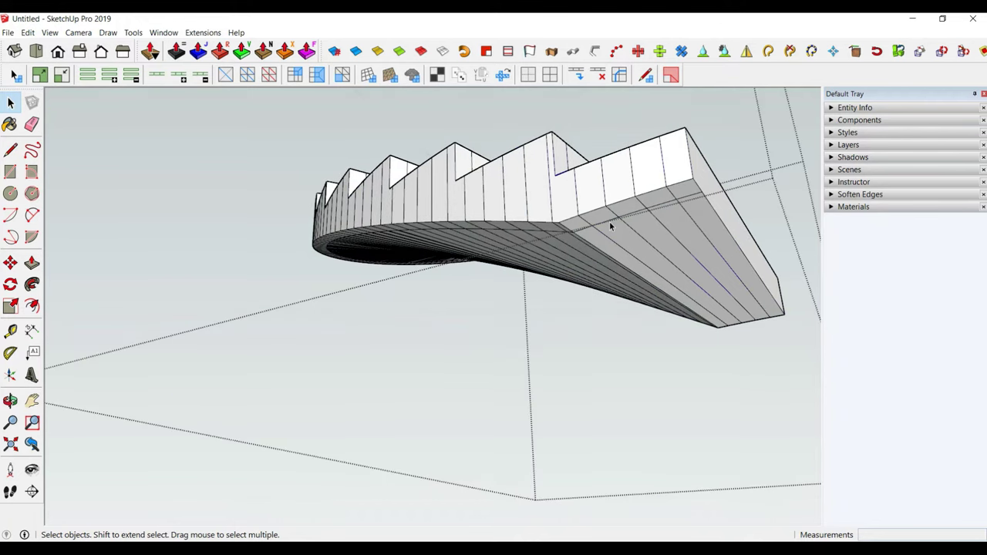
triple_click(609, 221)
click(609, 222)
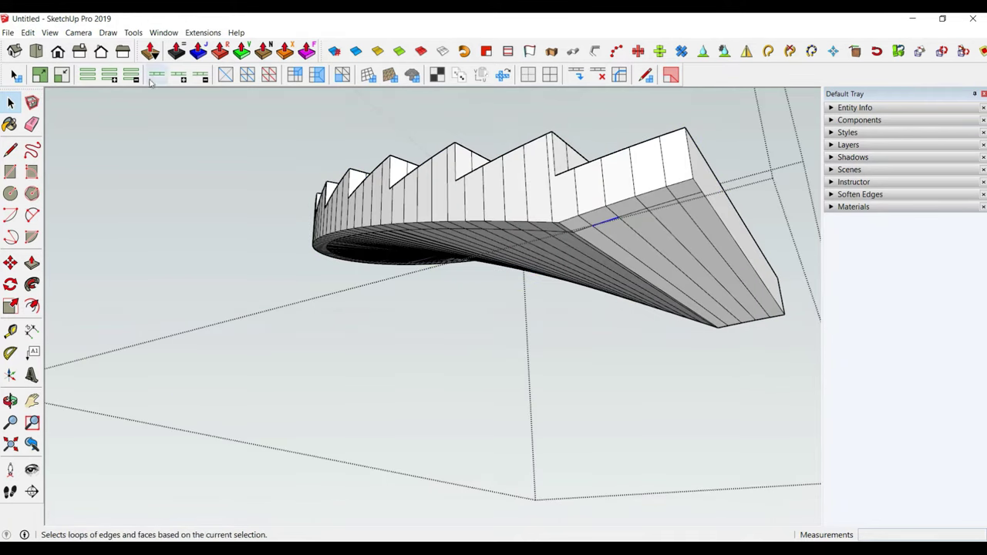
scroll(473, 328, down, 5)
middle_drag(473, 328, 531, 372)
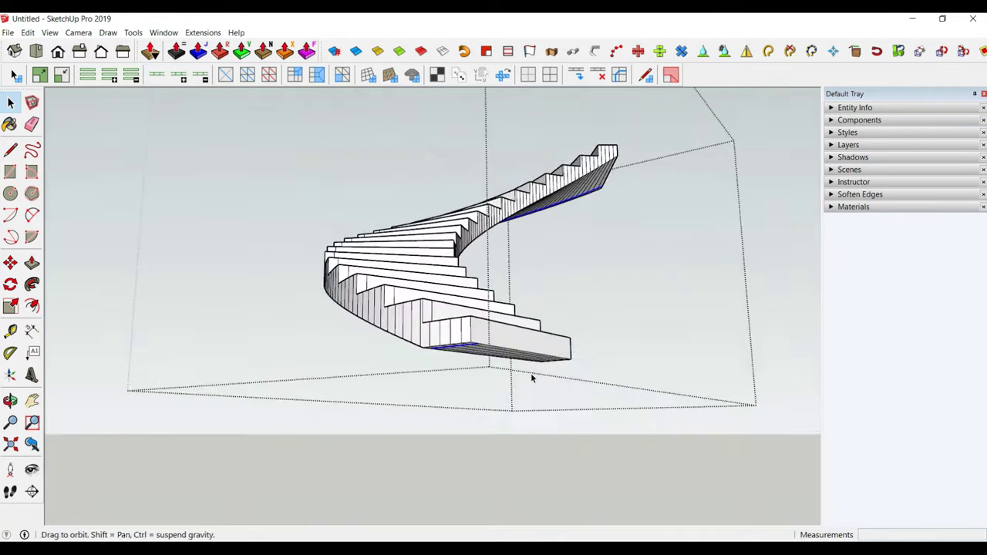
Move-copy the inner curve from the stair's bottom corner 80 cm up the blue axis
click(11, 263)
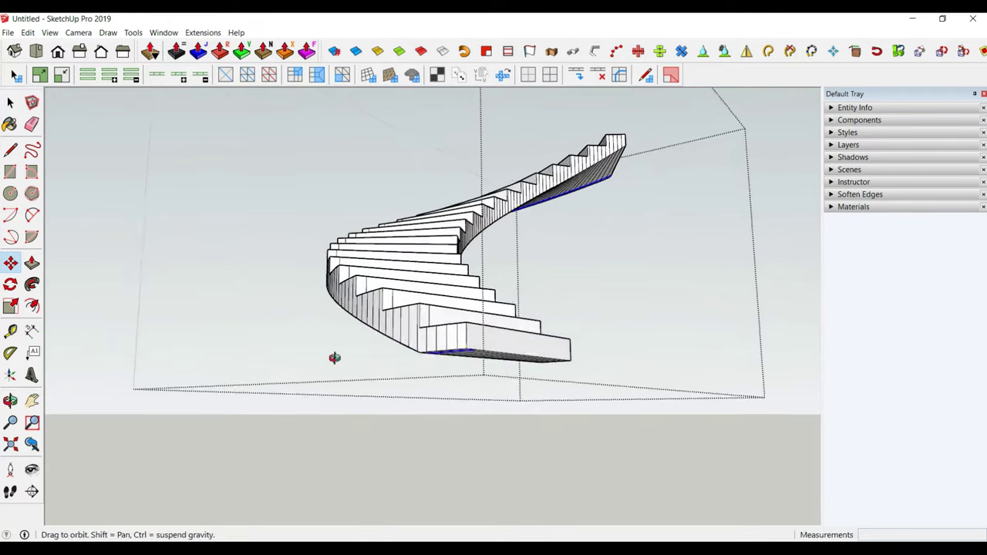
middle_drag(335, 357, 428, 399)
scroll(428, 399, up, 3)
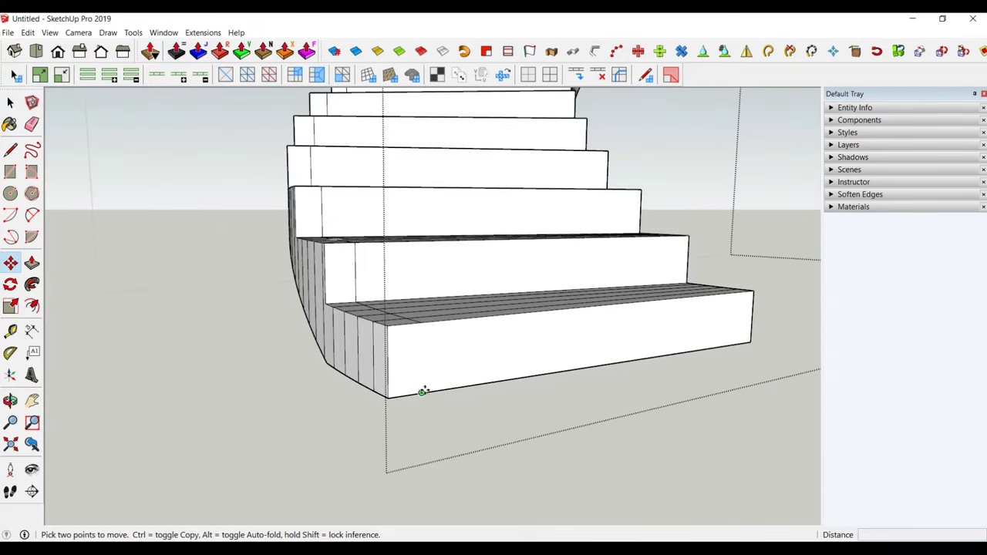
click(421, 393)
key(ctrl)
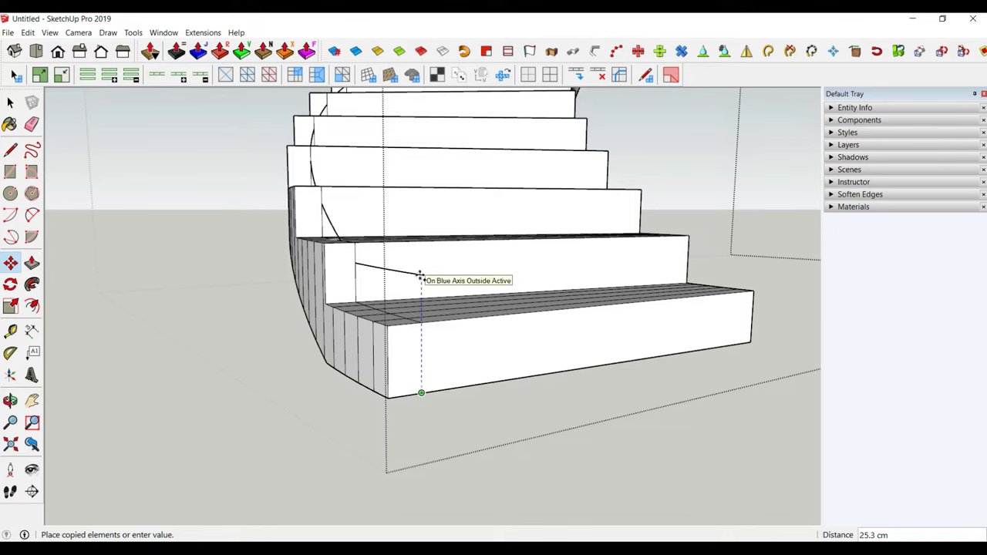
text(80)
key(Return)
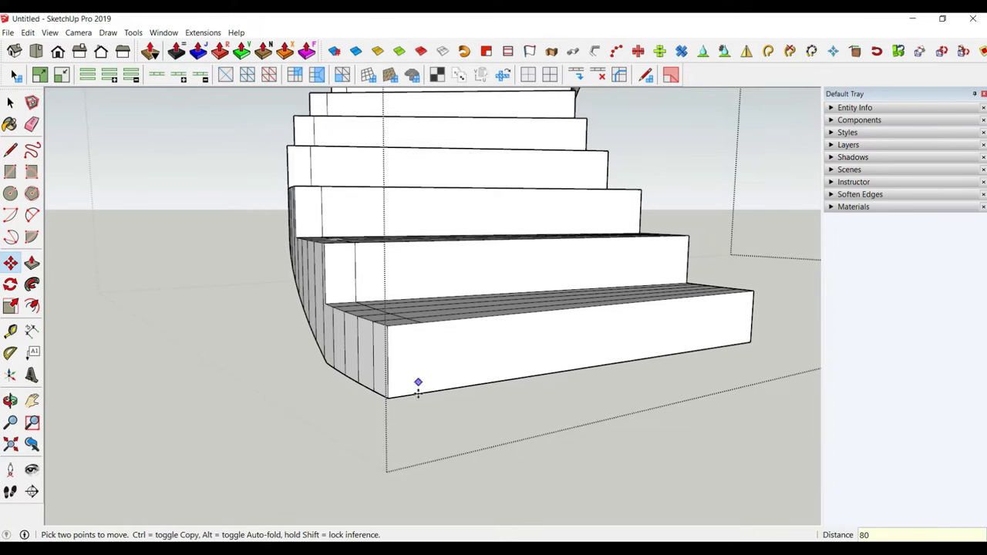
mouse_move(419, 385)
middle_down()
mouse_move(394, 397)
mouse_move(451, 313)
middle_up()
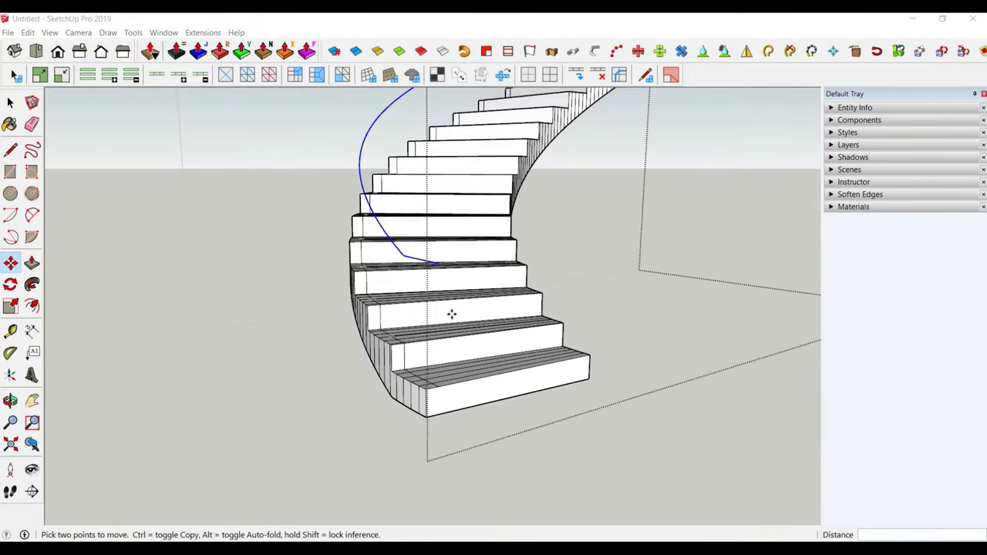
Make the raised curve its own group and leave the stair group
right_click(394, 245)
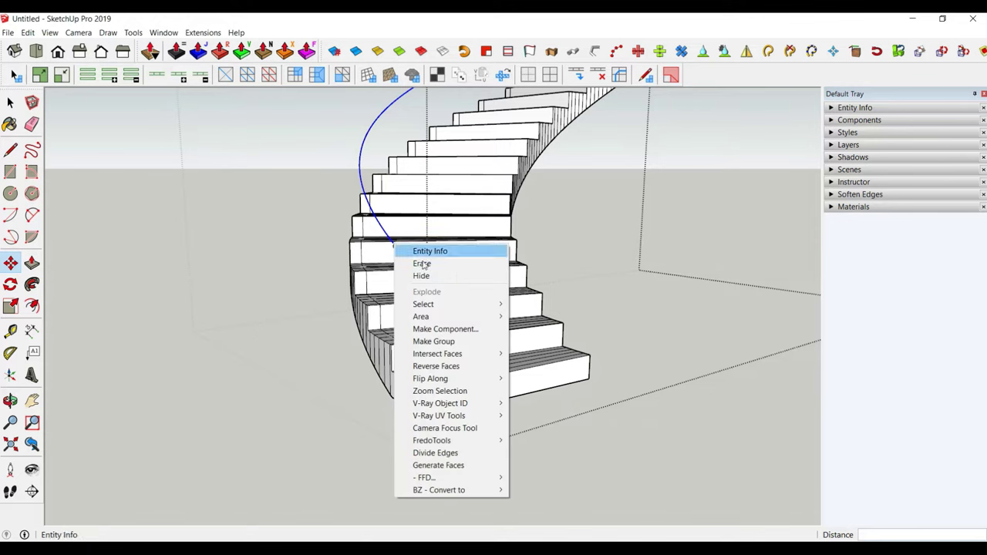
click(436, 339)
click(10, 103)
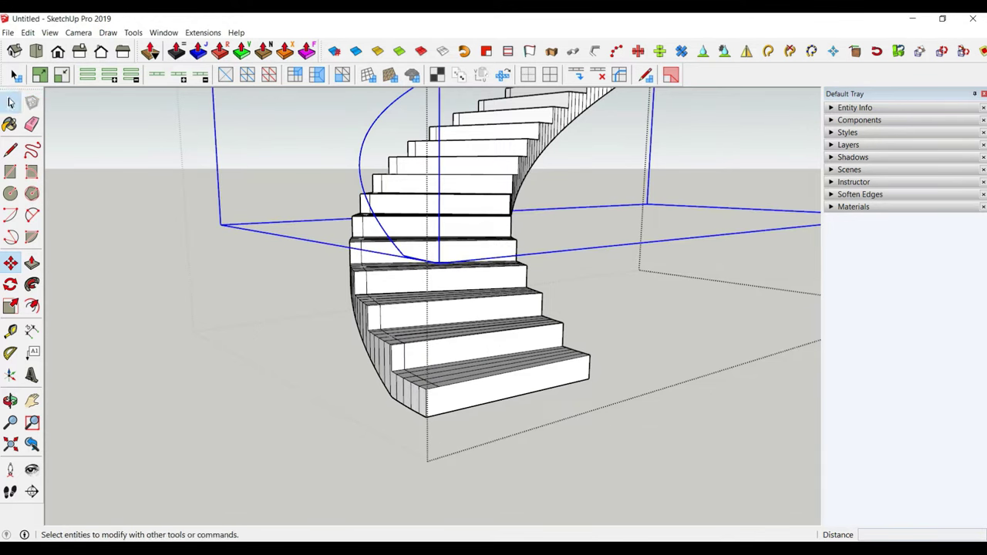
click(414, 318)
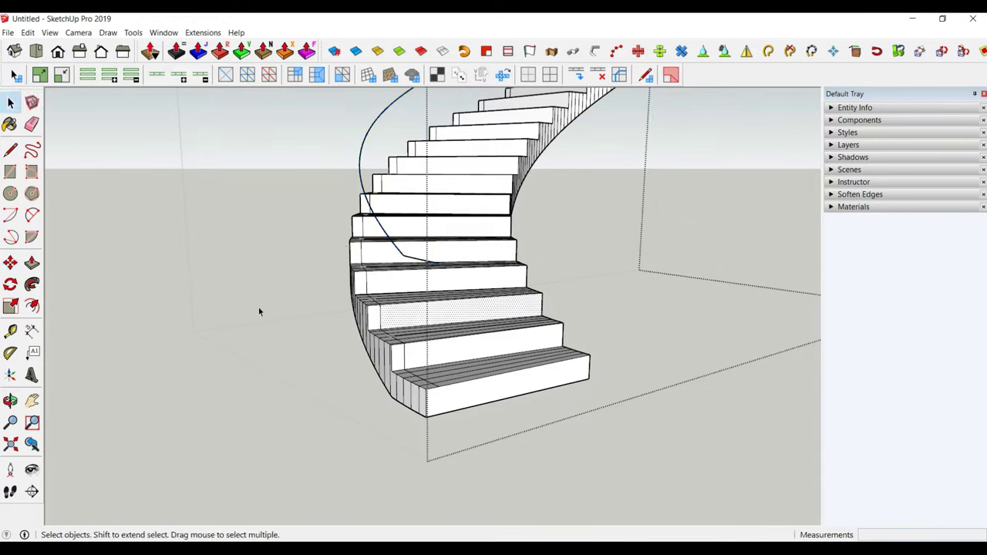
click(333, 334)
Explode the old stair group and regroup only the stair geometry without the curve
click(413, 100)
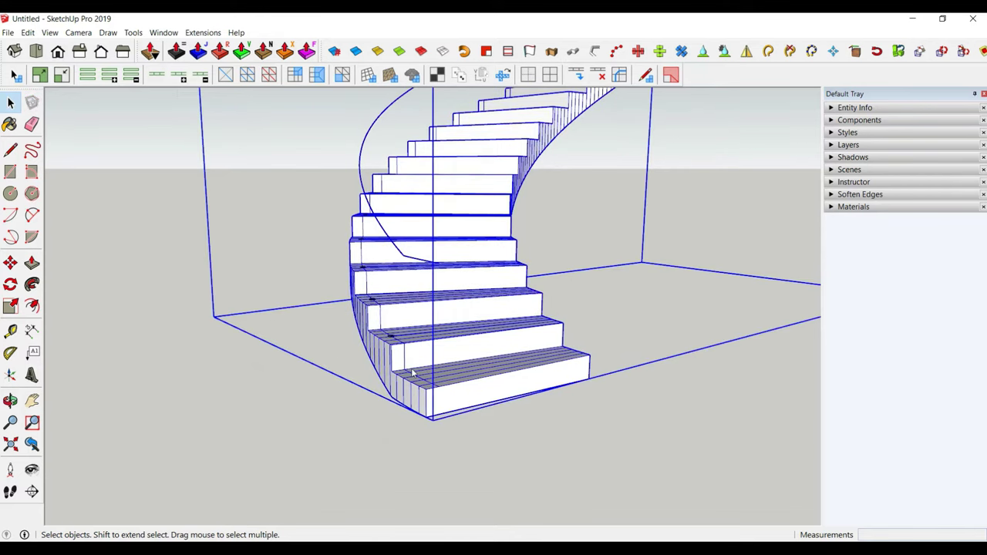
right_click(411, 98)
click(459, 168)
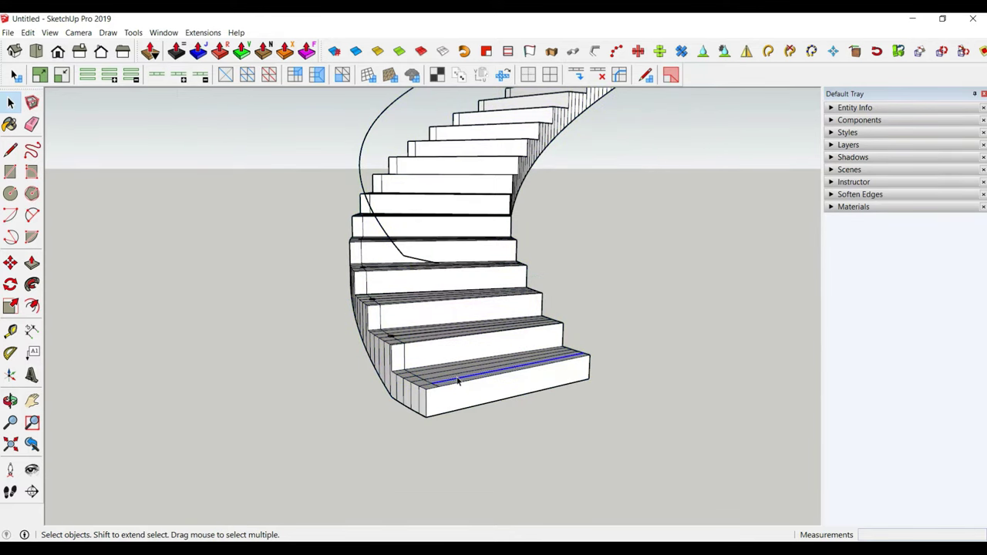
triple_click(458, 379)
right_click(458, 381)
click(497, 196)
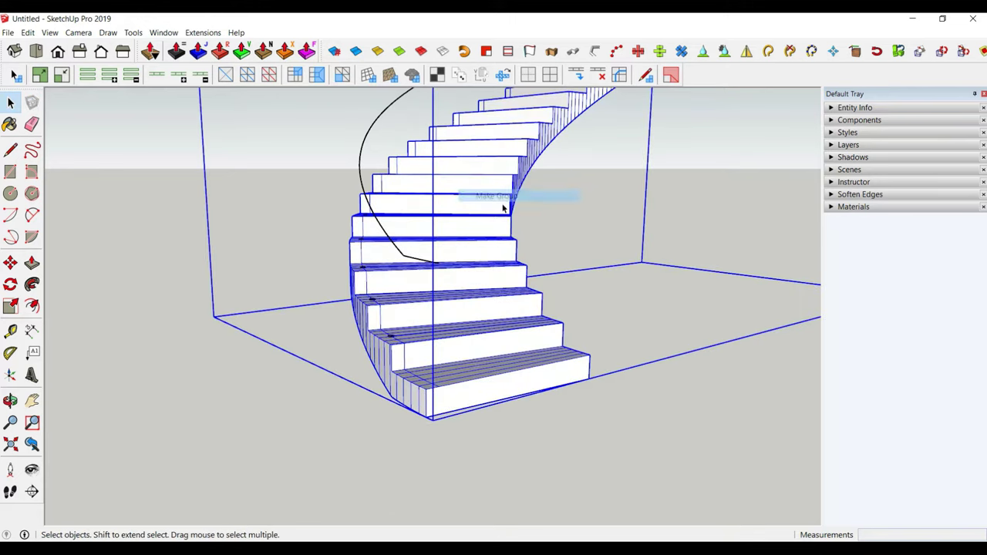
mouse_move(506, 204)
middle_down()
mouse_move(462, 378)
mouse_move(544, 413)
middle_up()
key(space)
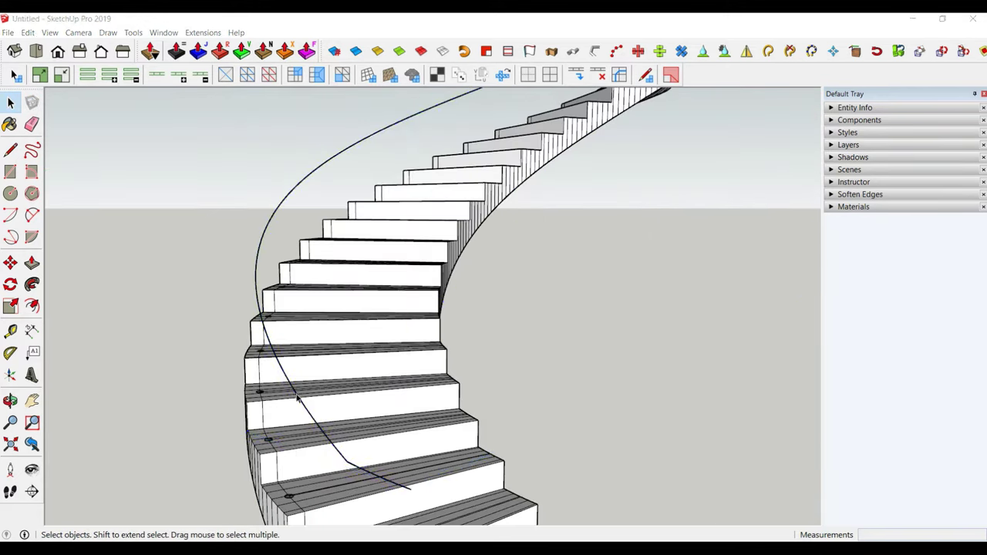
Orbit to a low side view and enter the stairs group for editing
scroll(564, 412, up, 5)
scroll(381, 320, down, 2)
mouse_move(380, 320)
middle_down()
mouse_move(590, 246)
mouse_move(540, 370)
middle_up()
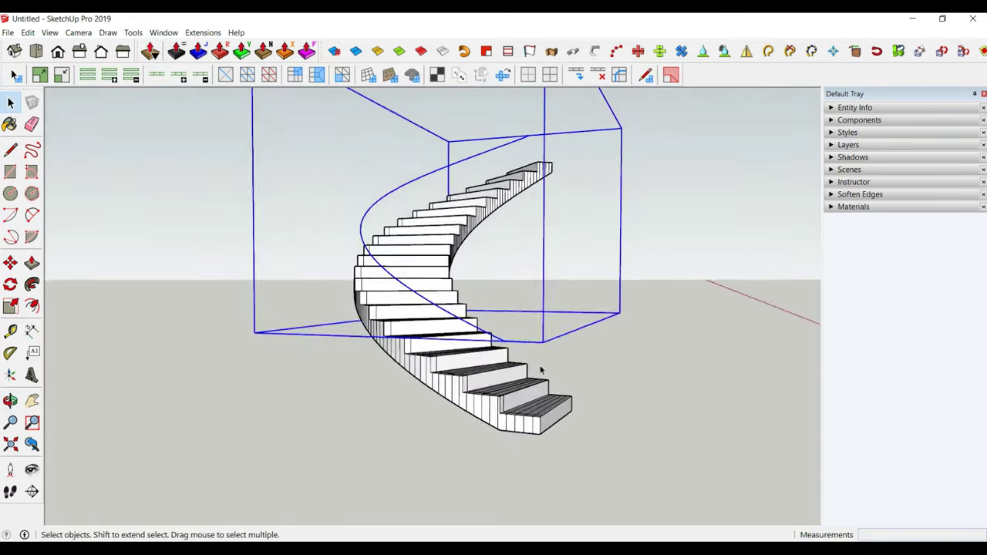
scroll(533, 353, up, 4)
scroll(468, 306, down, 3)
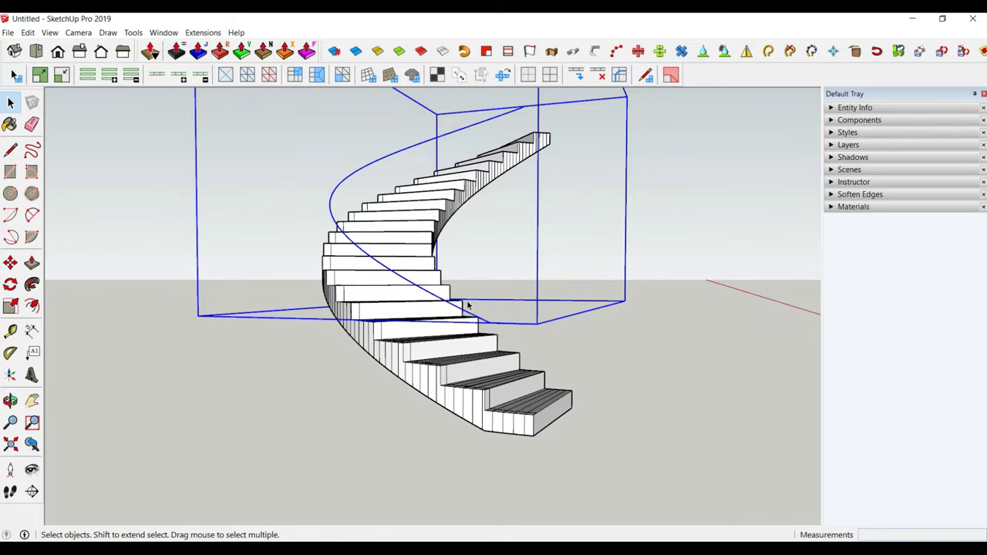
double_click(505, 327)
Orbit and zoom until the lower steps of the curved stair fill the view
scroll(511, 329, up, 5)
scroll(543, 356, down, 3)
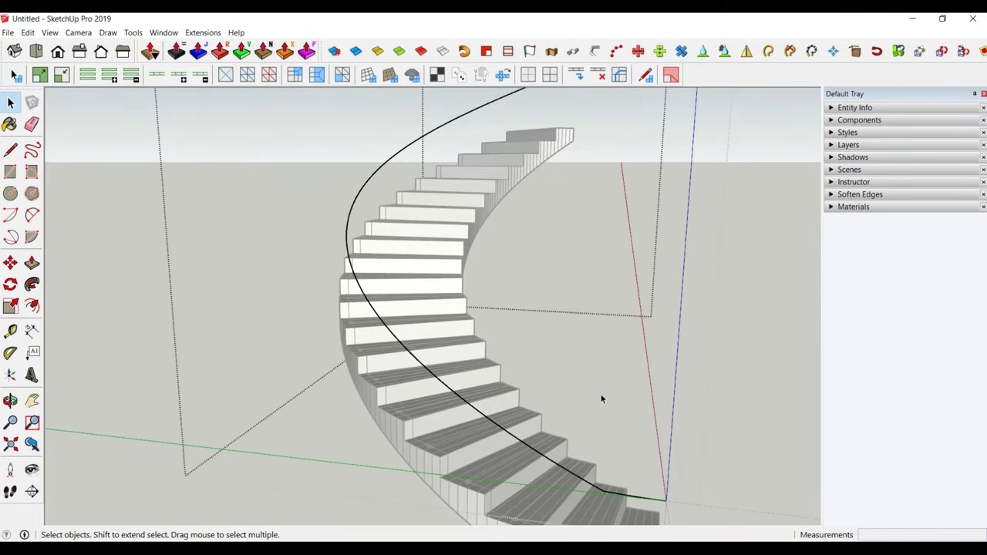
middle_drag(602, 399, 647, 452)
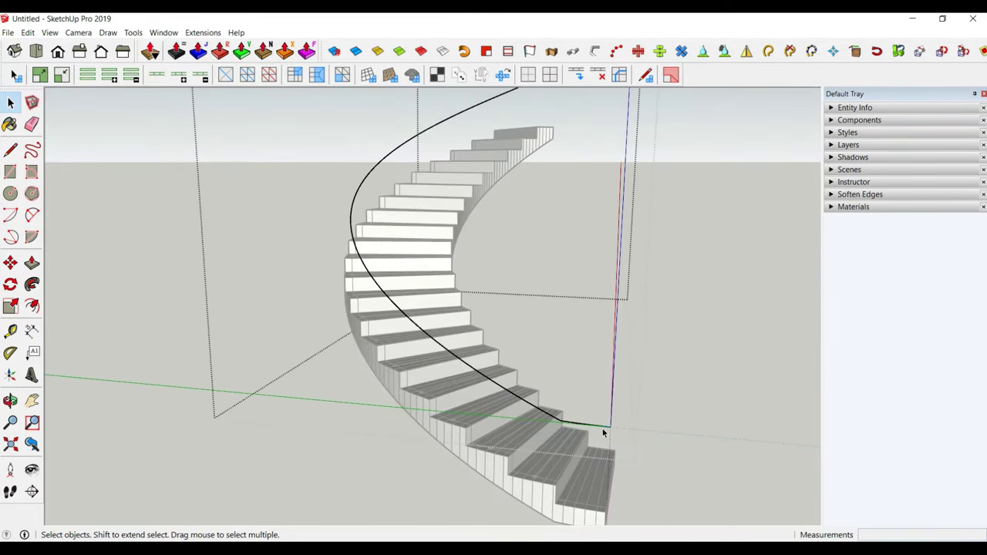
mouse_move(600, 429)
middle_down()
mouse_move(643, 424)
mouse_move(571, 226)
mouse_move(529, 286)
middle_up()
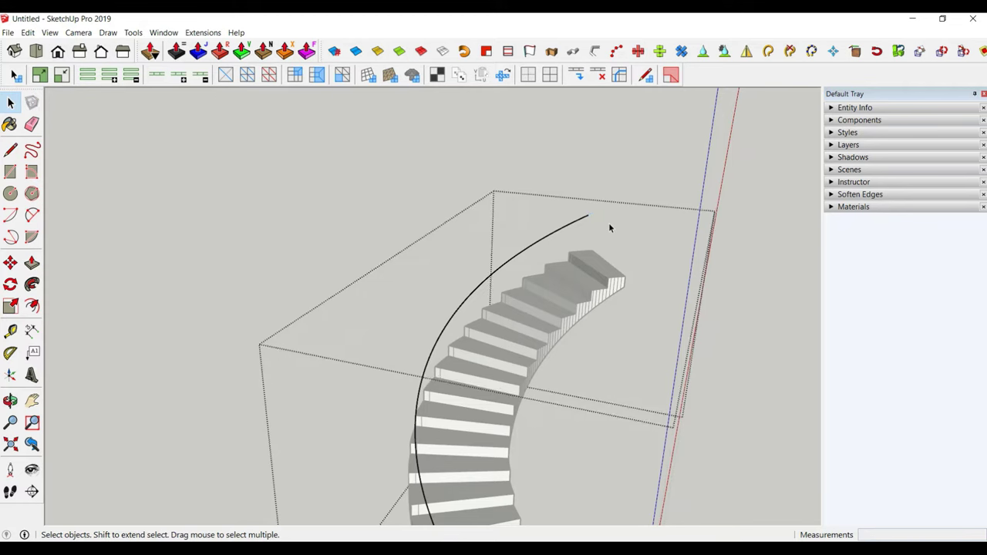
scroll(609, 231, down, 5)
middle_drag(611, 246, 708, 292)
middle_drag(356, 178, 540, 347)
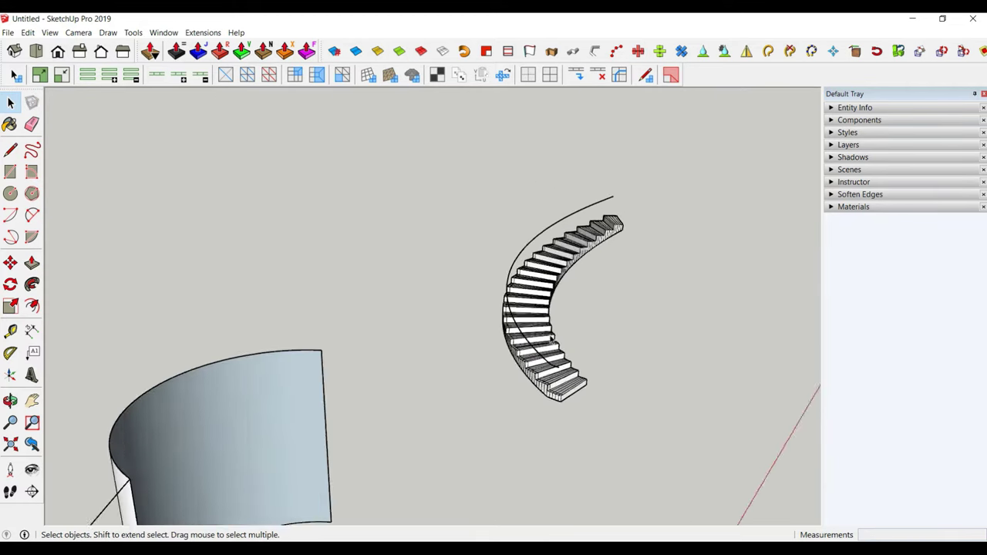
scroll(561, 430, up, 8)
scroll(558, 430, up, 2)
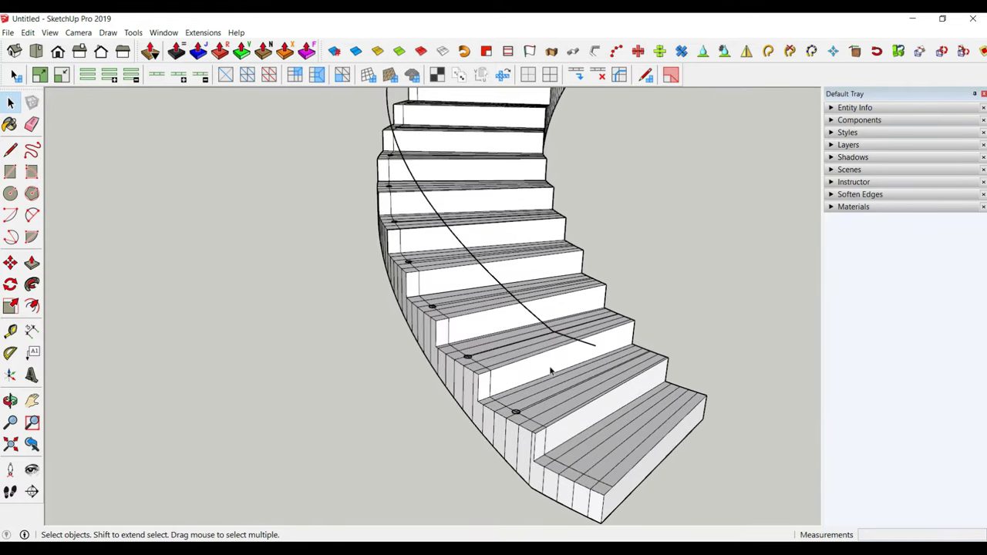
Draw a 6 × 6 rectangle on the bottom tread
click(11, 171)
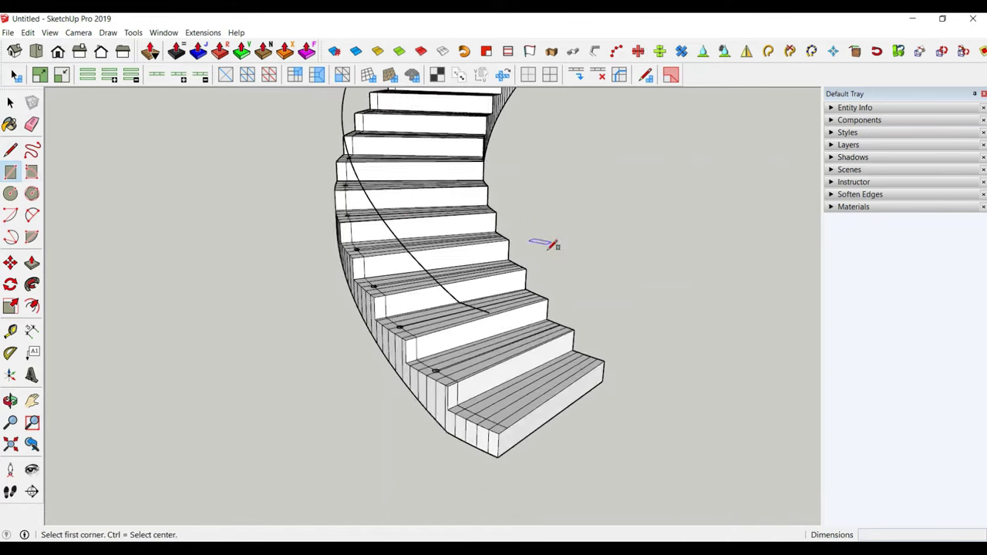
scroll(522, 424, up, 3)
mouse_move(434, 441)
middle_down()
mouse_move(527, 456)
mouse_move(555, 389)
middle_up()
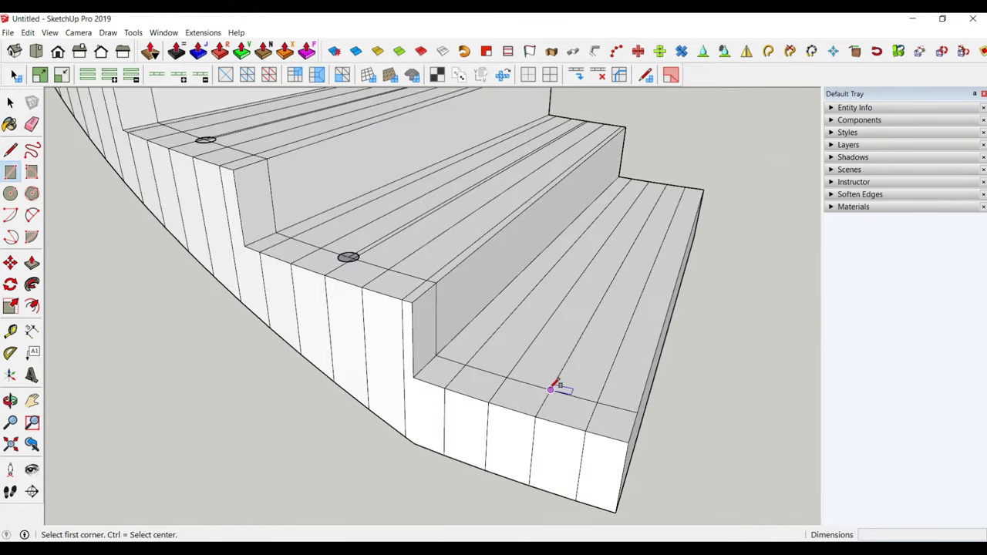
click(551, 390)
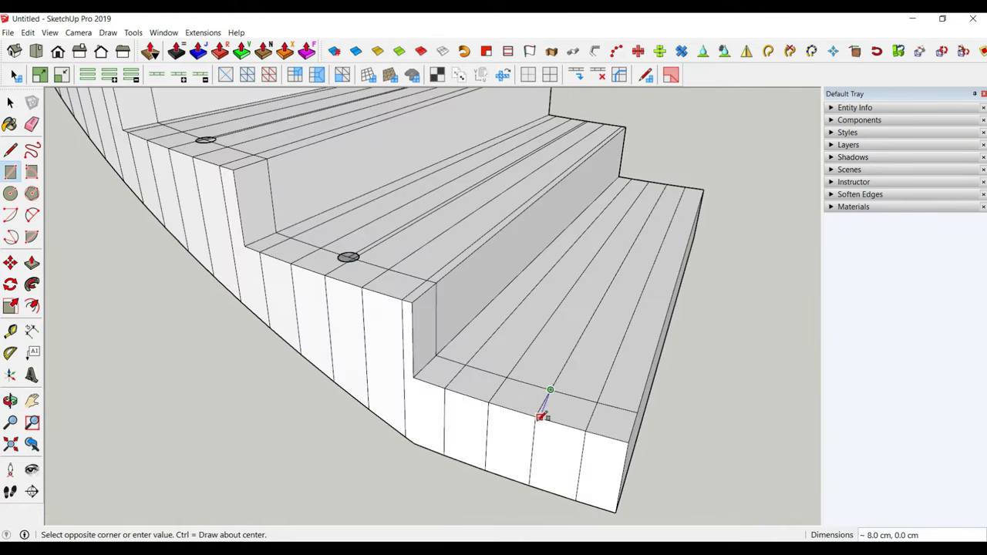
click(540, 417)
middle_drag(554, 419, 532, 379)
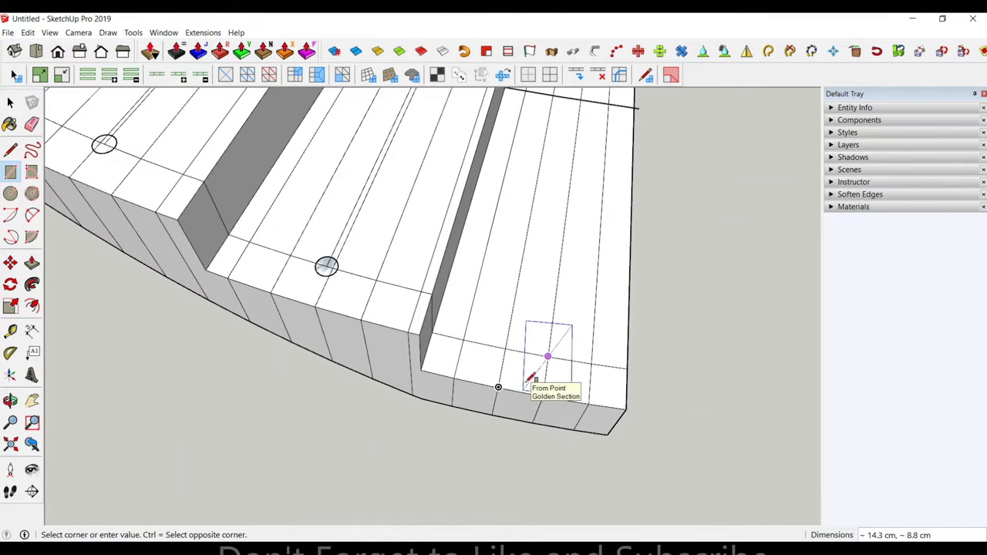
text(6,6)
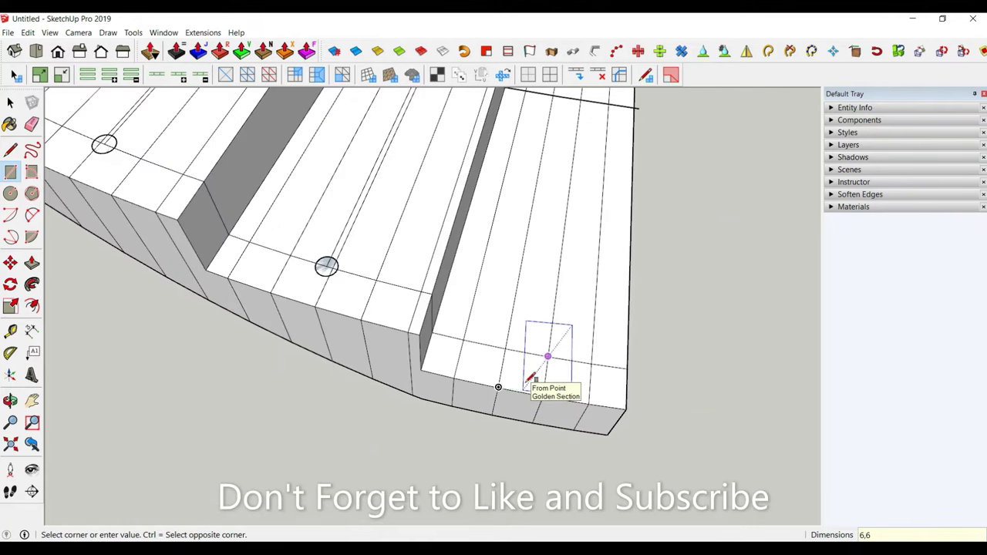
key(Return)
scroll(604, 393, up, 3)
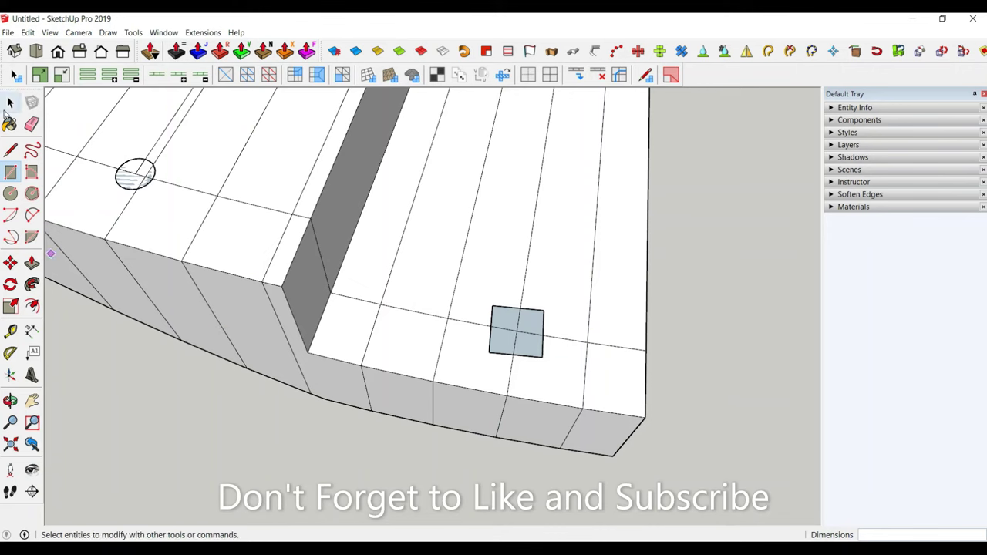
Select the square and start rotating it about its centre
click(6, 110)
drag(559, 356, 559, 356)
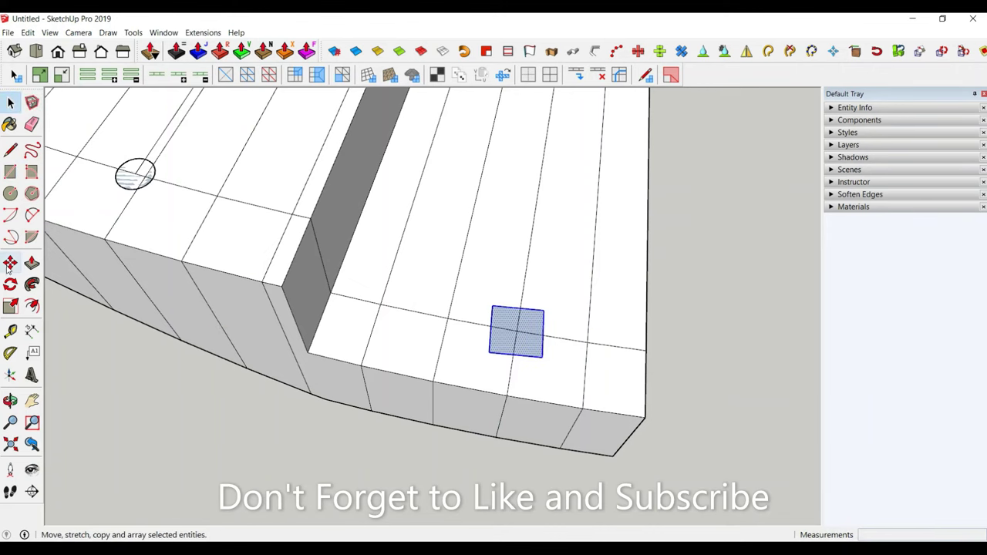
click(10, 284)
scroll(517, 339, up, 5)
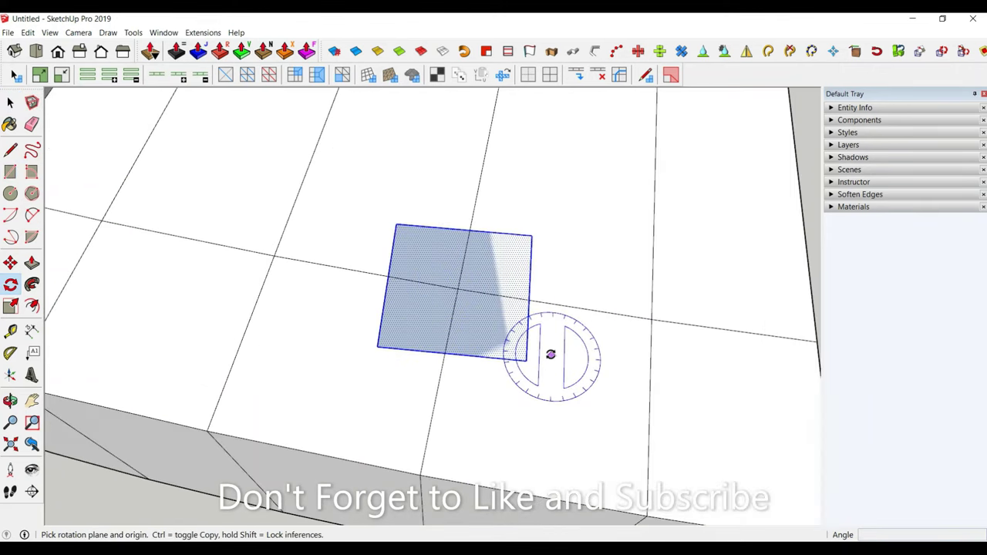
click(448, 281)
click(662, 314)
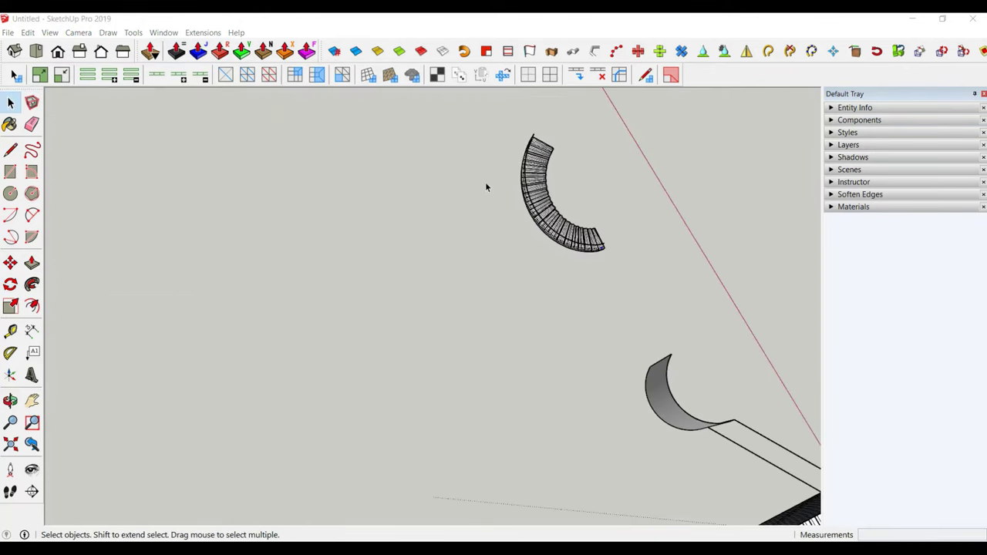
Draw a small square on the bottom tread and turn it into a component
mouse_move(486, 188)
middle_down()
mouse_move(740, 163)
mouse_move(348, 93)
middle_up()
scroll(354, 98, up, 2)
scroll(371, 135, up, 2)
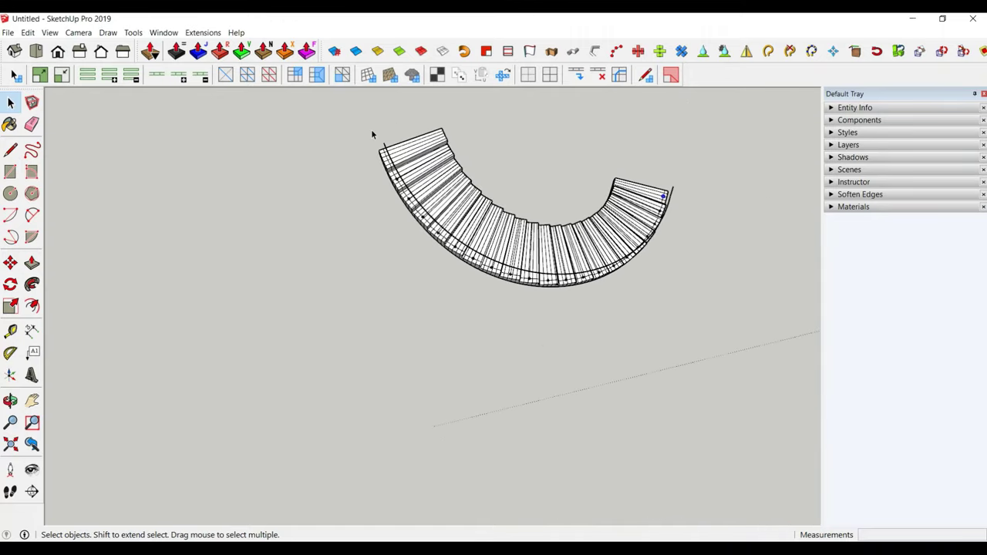
scroll(371, 135, up, 3)
middle_drag(326, 202, 385, 131)
scroll(398, 121, down, 3)
scroll(435, 181, up, 4)
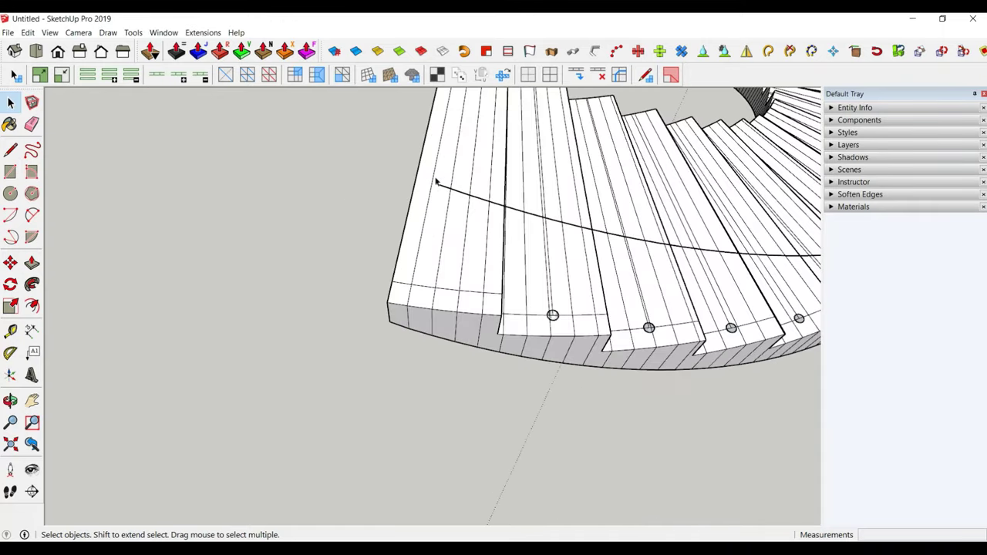
scroll(460, 310, up, 2)
scroll(462, 309, up, 2)
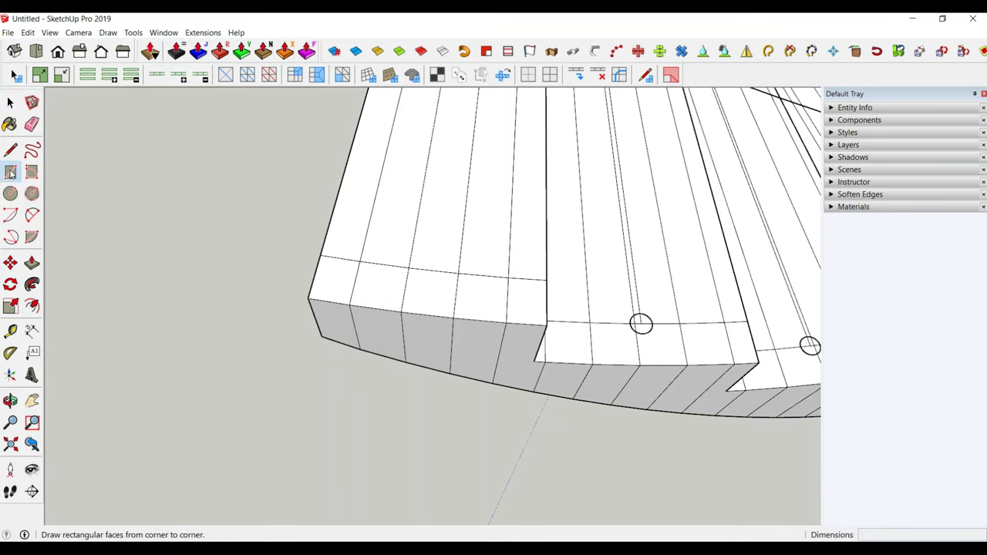
click(408, 267)
text(6,6)
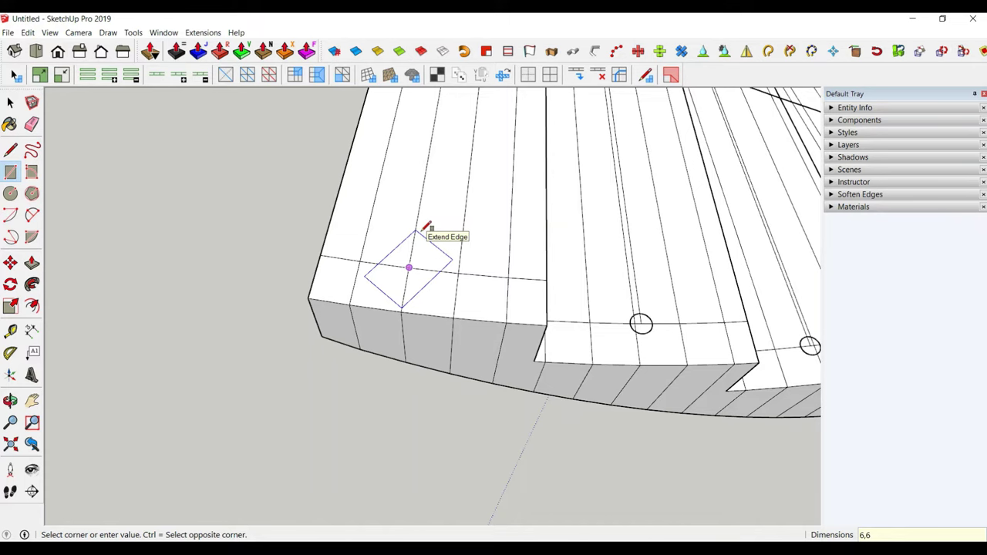
click(426, 257)
scroll(409, 266, up, 2)
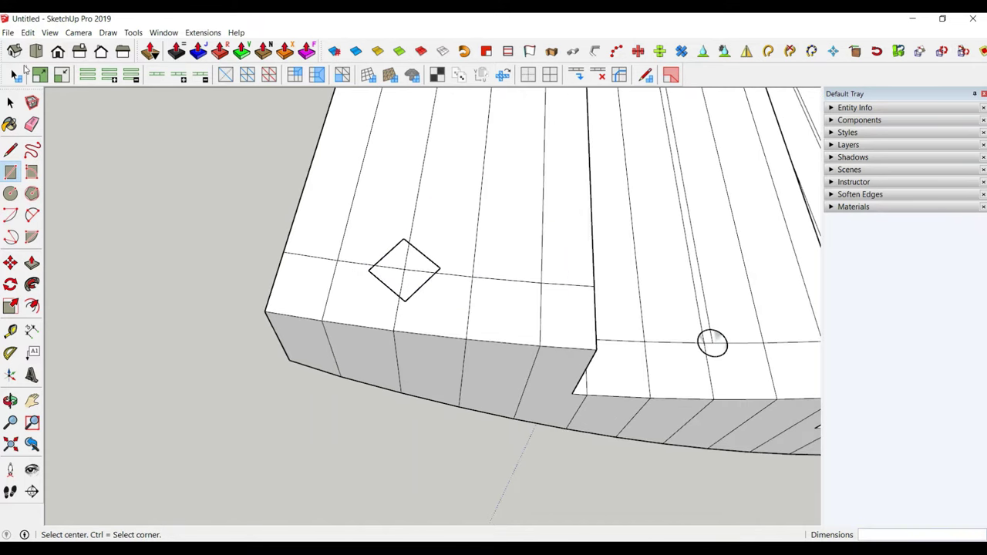
click(24, 103)
key(Return)
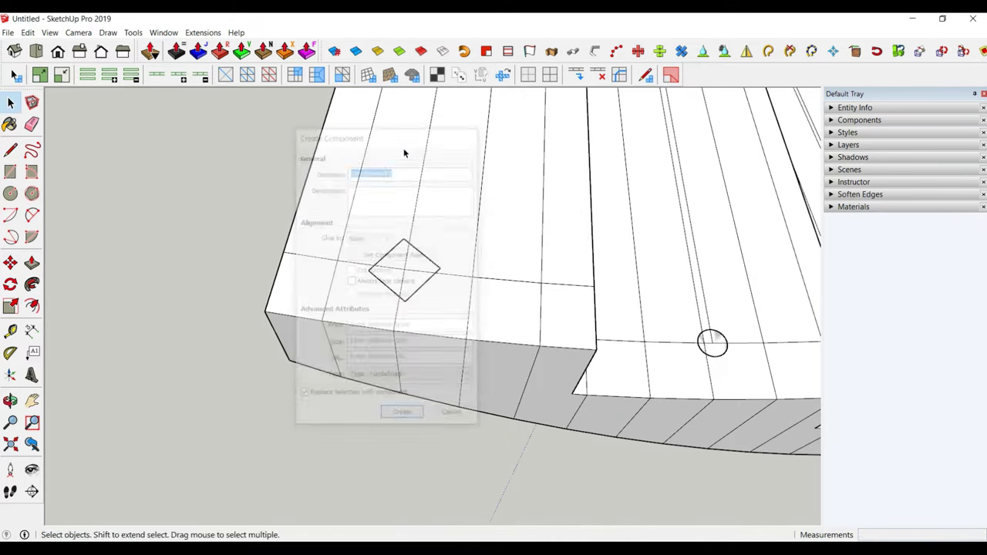
Rotate the square component 30 degrees about its centre to line up with the tread
click(403, 266)
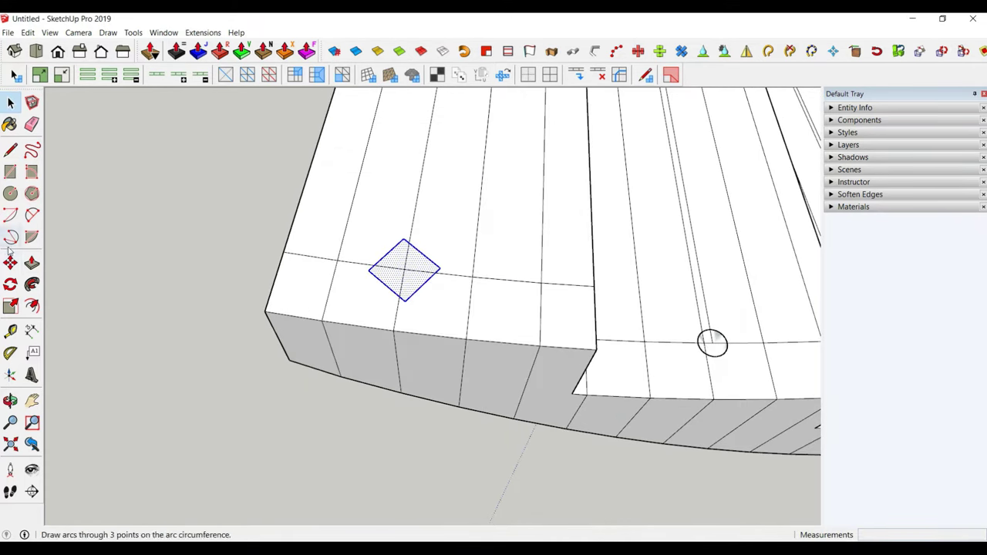
click(10, 285)
click(404, 269)
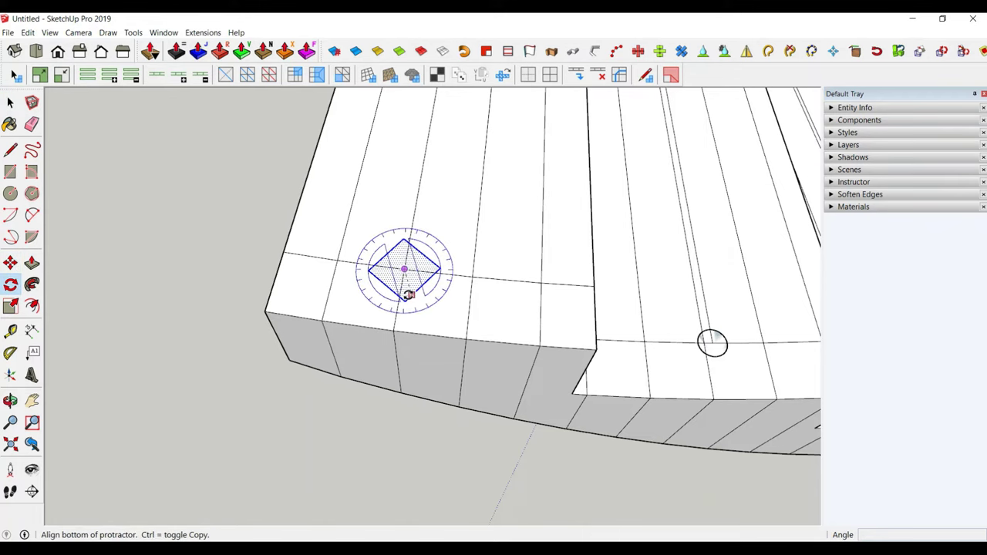
click(403, 299)
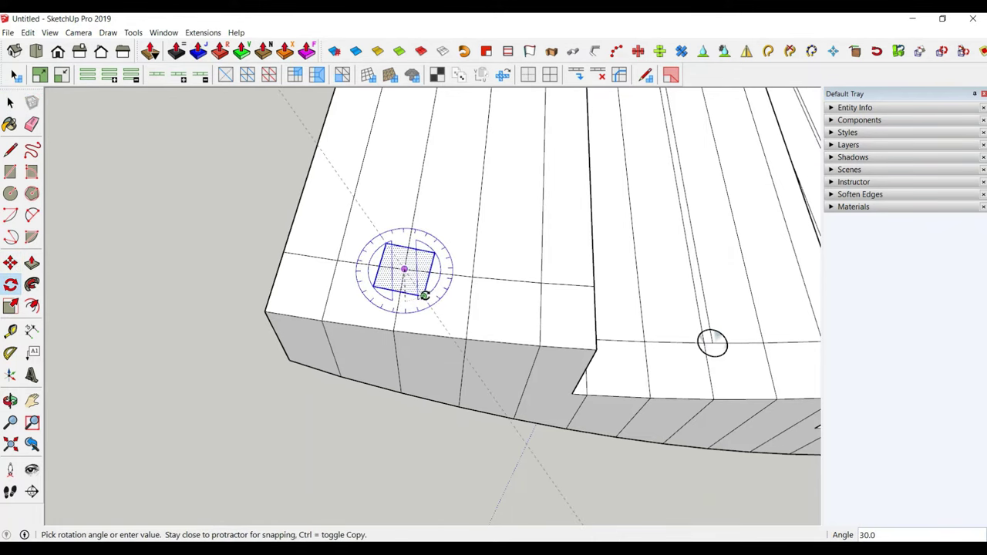
click(425, 295)
key(space)
mouse_move(425, 295)
middle_down()
mouse_move(420, 497)
mouse_move(417, 447)
middle_up()
scroll(378, 370, up, 3)
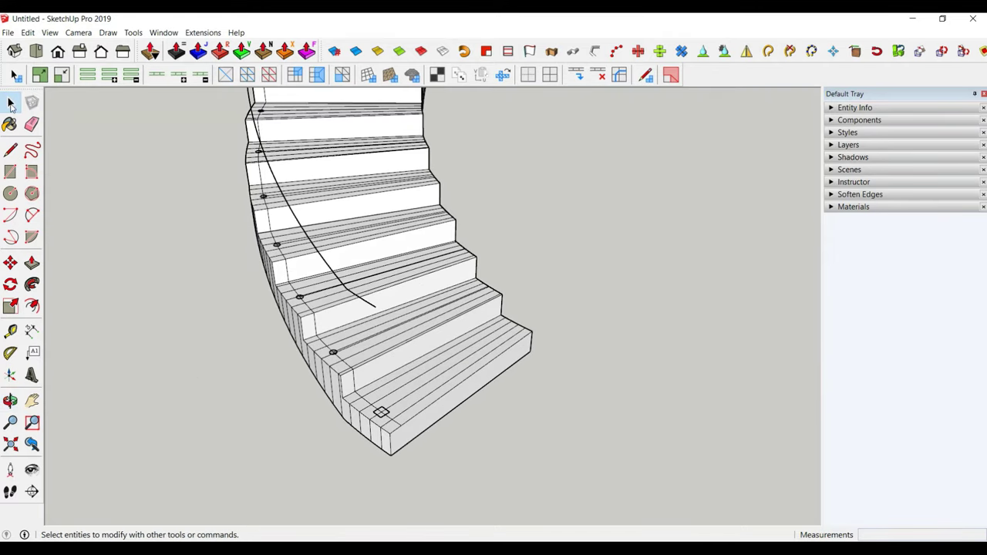
Push/Pull the bottom-step square 75 cm up into a post
scroll(247, 416, up, 2)
scroll(247, 416, up, 1)
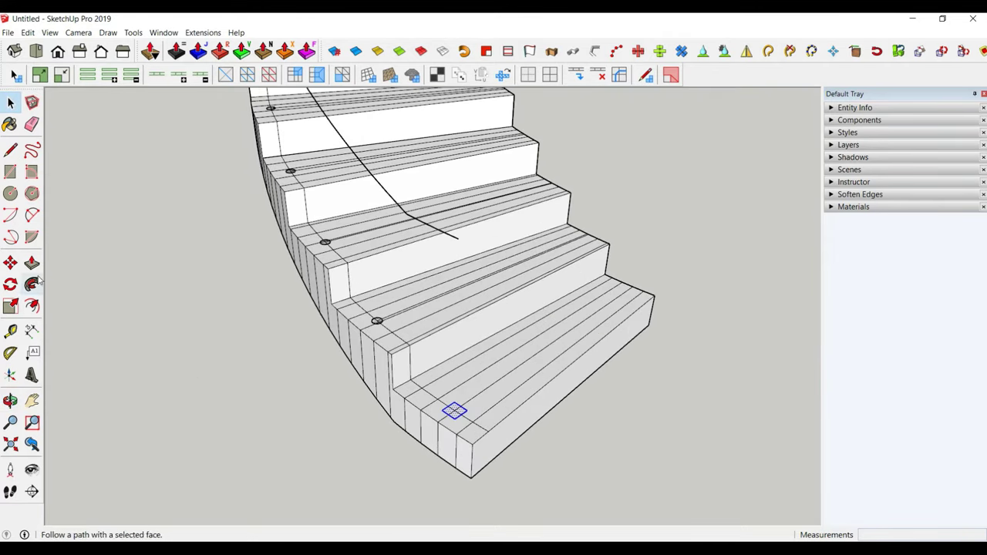
click(32, 263)
click(455, 409)
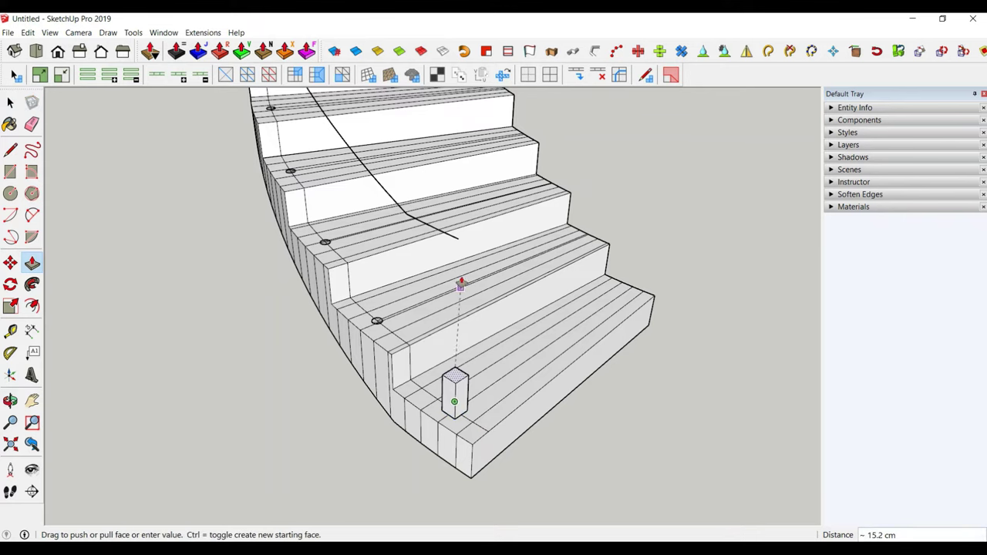
mouse_move(476, 341)
middle_down()
mouse_move(476, 261)
mouse_move(607, 228)
middle_up()
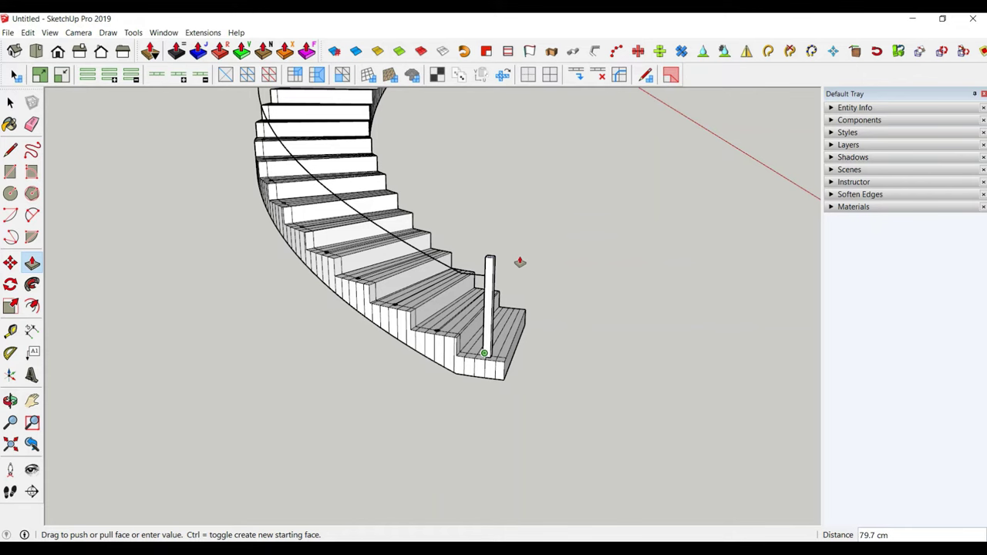
Pull a thin extra slice on the post's top face
scroll(519, 262, up, 2)
scroll(493, 266, up, 2)
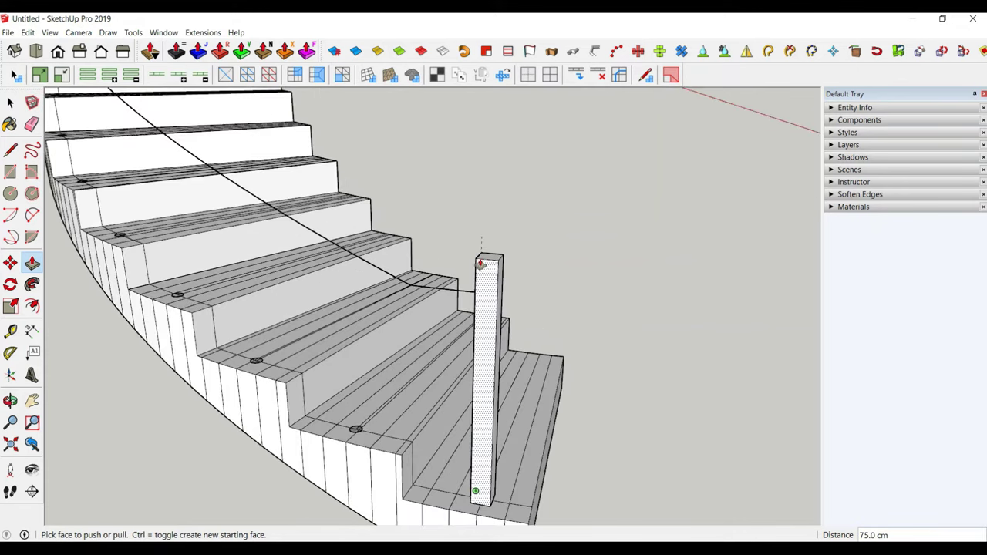
scroll(509, 266, up, 2)
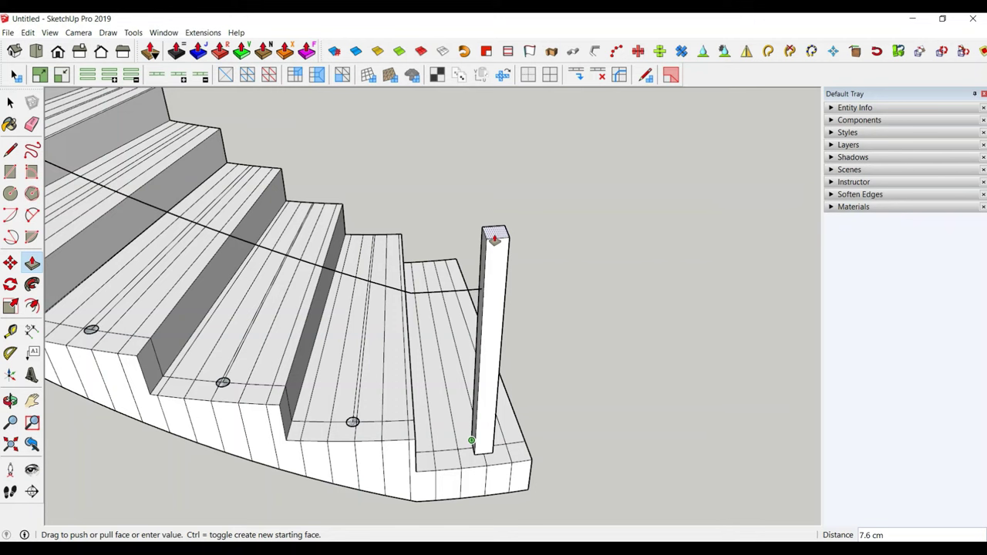
click(495, 253)
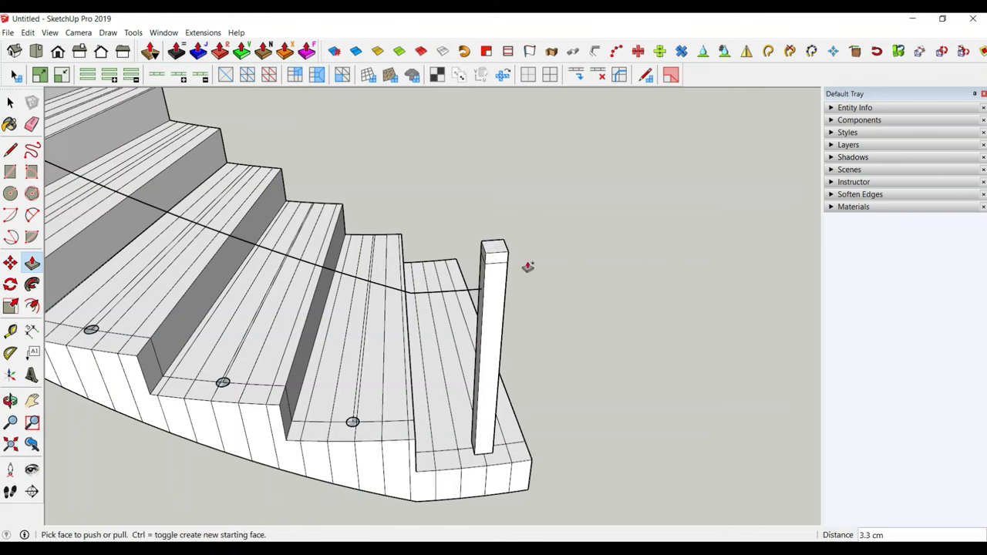
key(space)
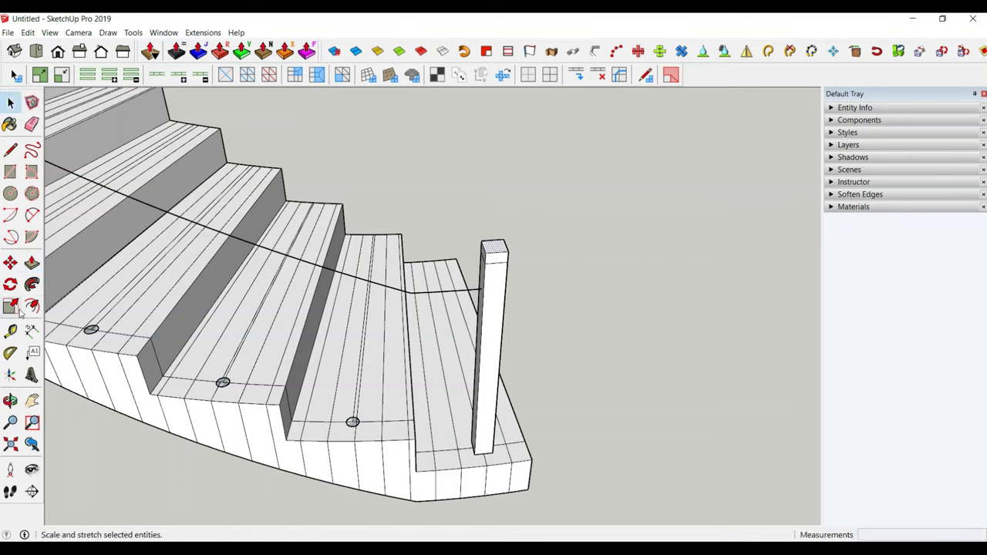
click(10, 306)
Scale up the bottom post's top face and pull it up into a flared cap
mouse_move(518, 253)
mouse_down()
mouse_move(536, 260)
mouse_move(498, 247)
mouse_up()
click(32, 263)
mouse_move(498, 247)
middle_down()
mouse_move(469, 280)
mouse_move(661, 165)
mouse_move(631, 243)
middle_up()
Push/Pull the square at the staircase's other end up 75 cm into a second post
key(a)
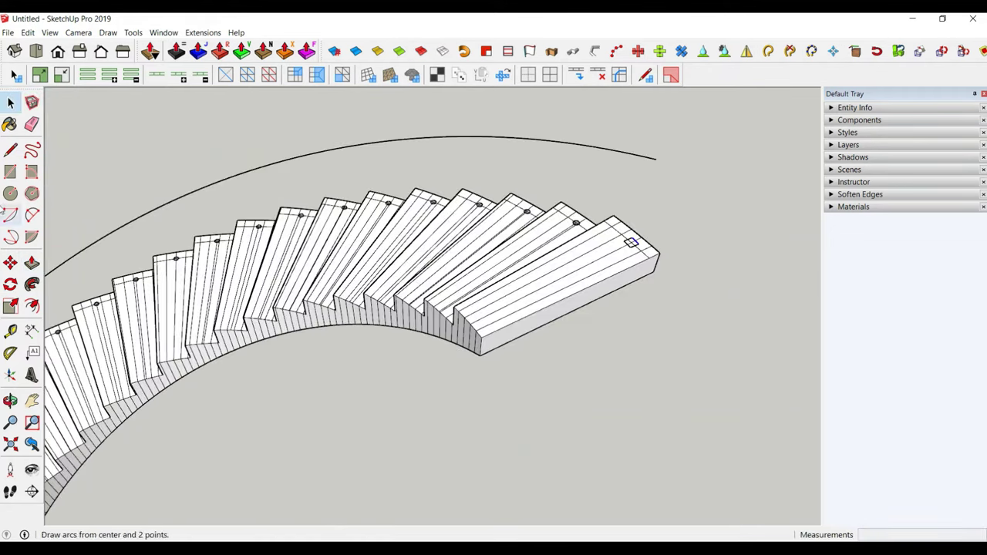
key(p)
drag(632, 243, 628, 196)
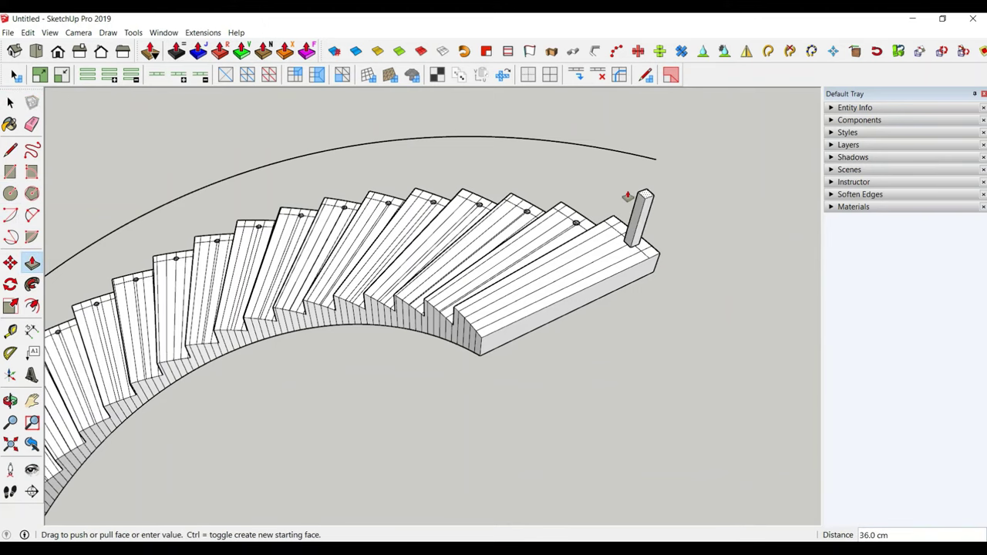
text(75)
key(Return)
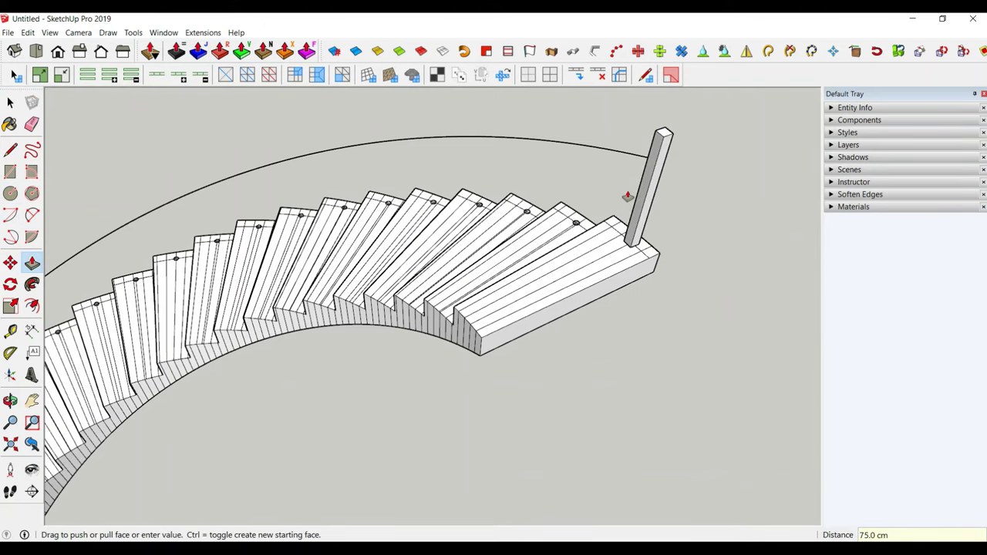
scroll(694, 208, down, 3)
scroll(694, 206, up, 3)
scroll(695, 205, up, 2)
Scale the new post's top face by 2 and pull it up 5.3 cm into a matching cap
click(693, 204)
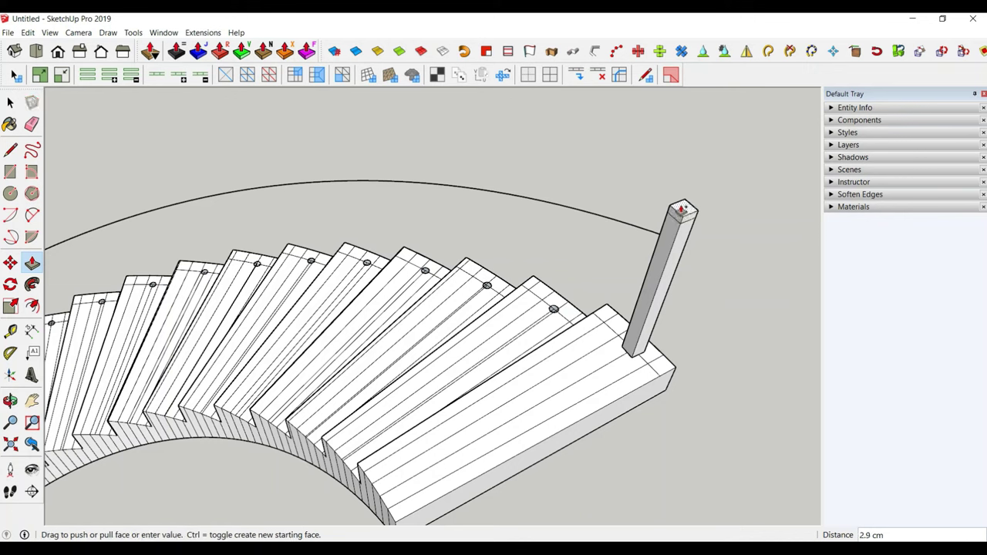
click(681, 209)
key(space)
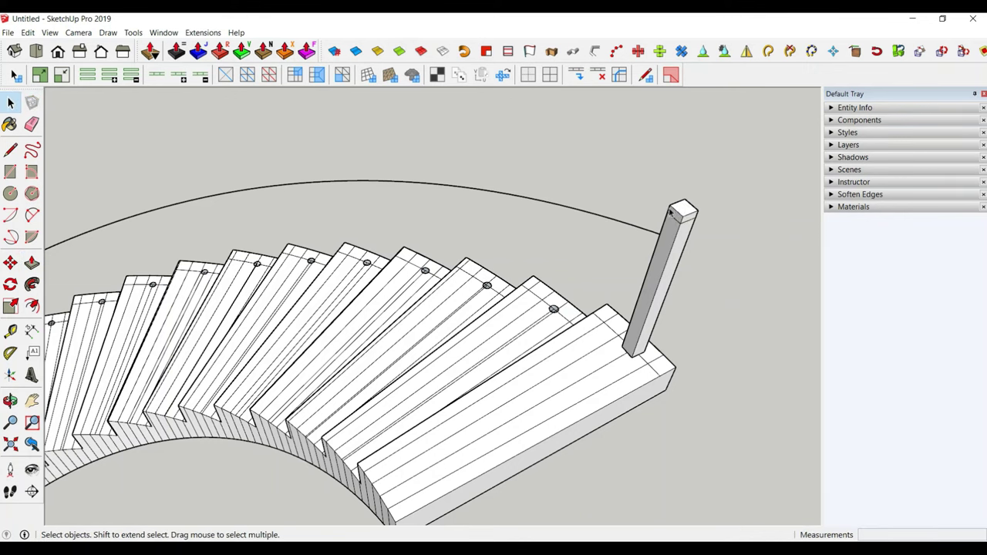
click(11, 314)
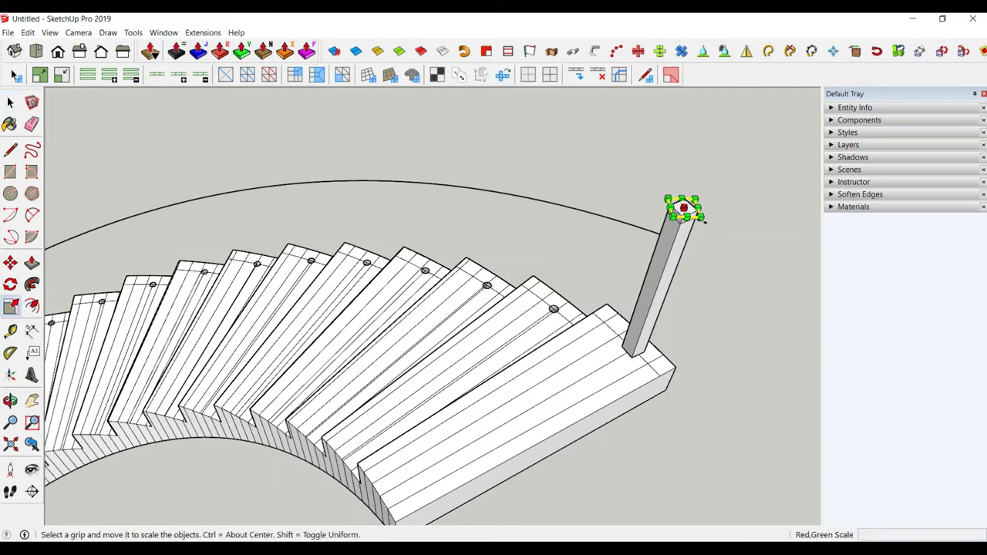
drag(704, 220, 717, 227)
click(32, 263)
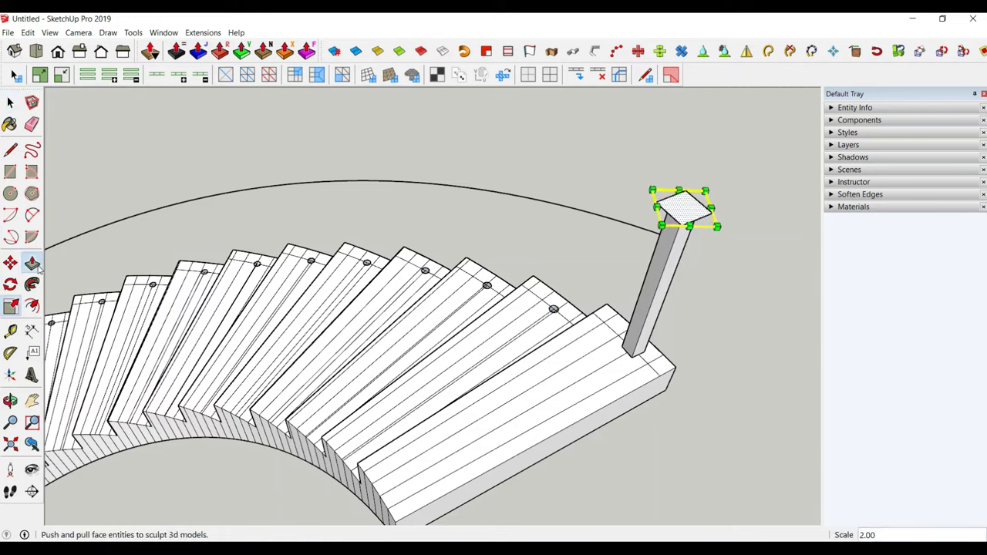
click(699, 206)
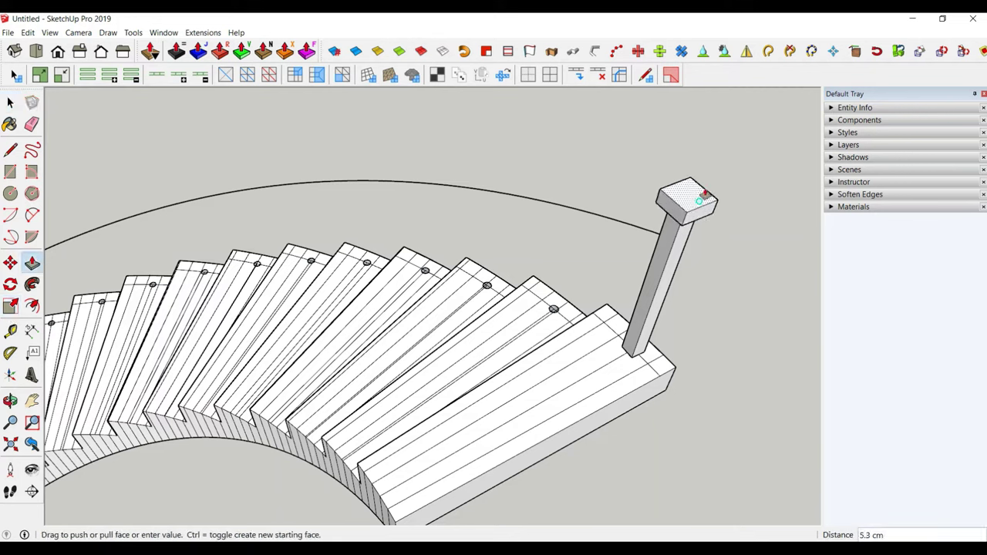
click(702, 202)
middle_drag(661, 330, 710, 167)
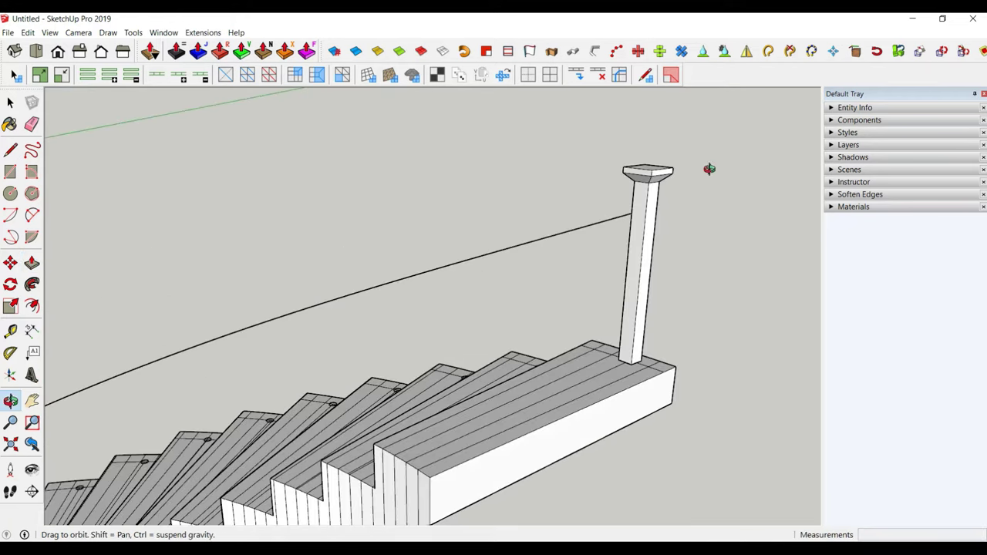
Make the second capped post a group
click(9, 104)
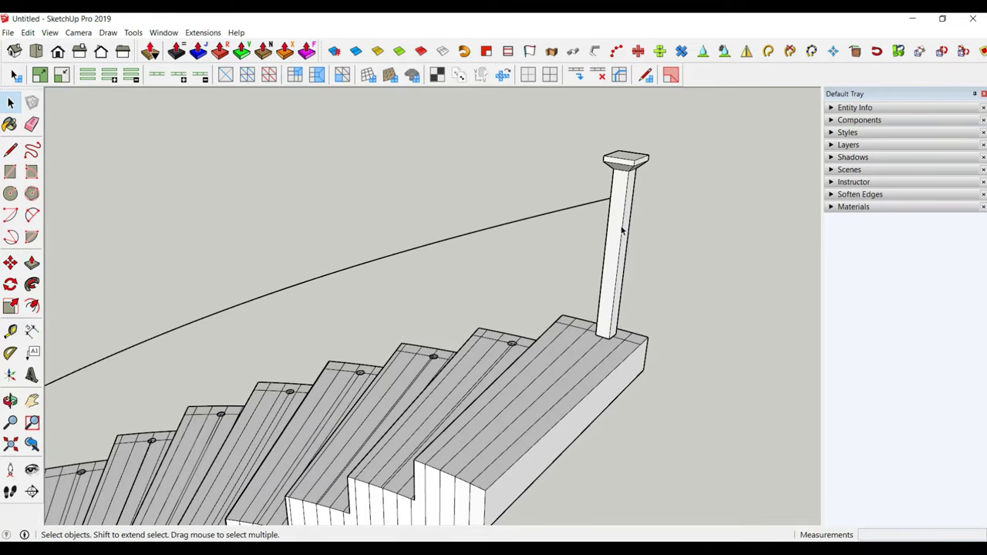
triple_click(621, 230)
right_click(622, 230)
click(685, 323)
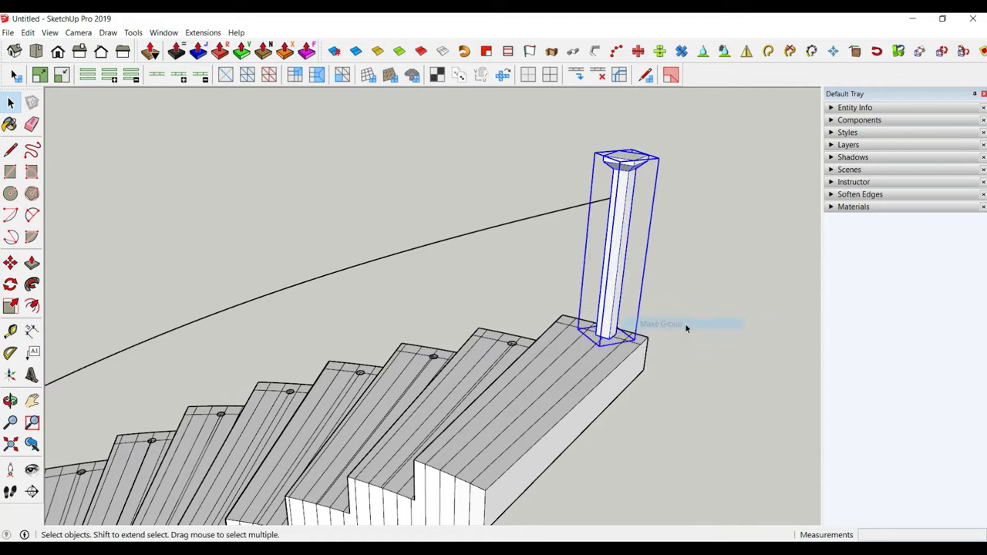
scroll(685, 323, down, 5)
mouse_move(308, 359)
middle_down()
mouse_move(437, 352)
mouse_move(468, 321)
middle_up()
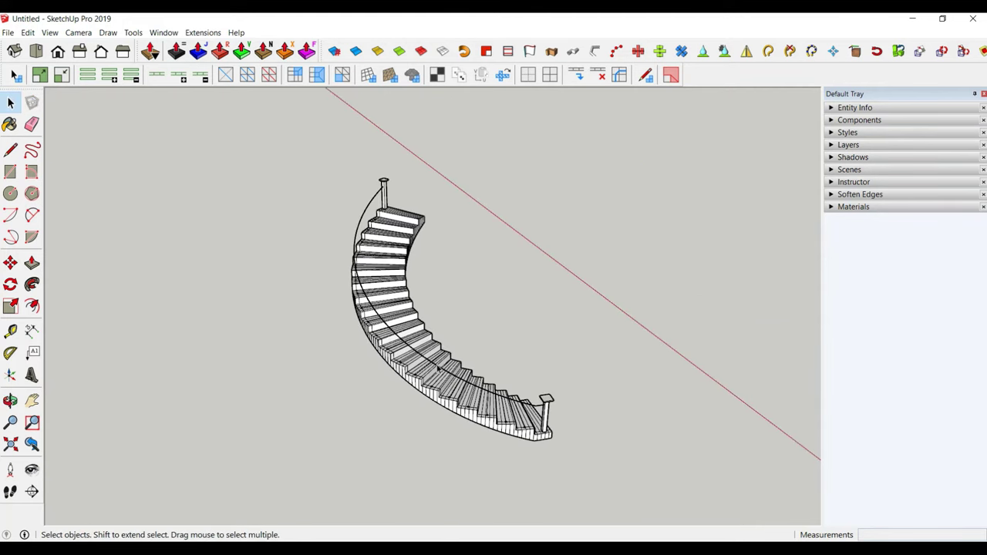
Draw a 3 cm radius circle on the end post's side face at the handrail curve's end point
click(437, 369)
middle_drag(437, 370, 611, 366)
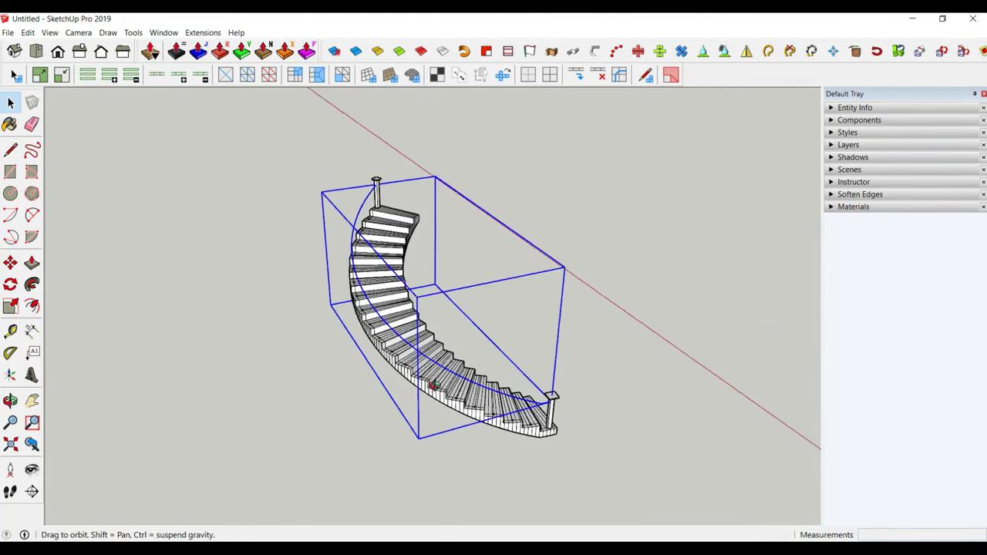
click(601, 333)
scroll(601, 333, up, 6)
mouse_move(591, 308)
middle_down()
mouse_move(603, 293)
mouse_move(573, 347)
middle_up()
click(10, 193)
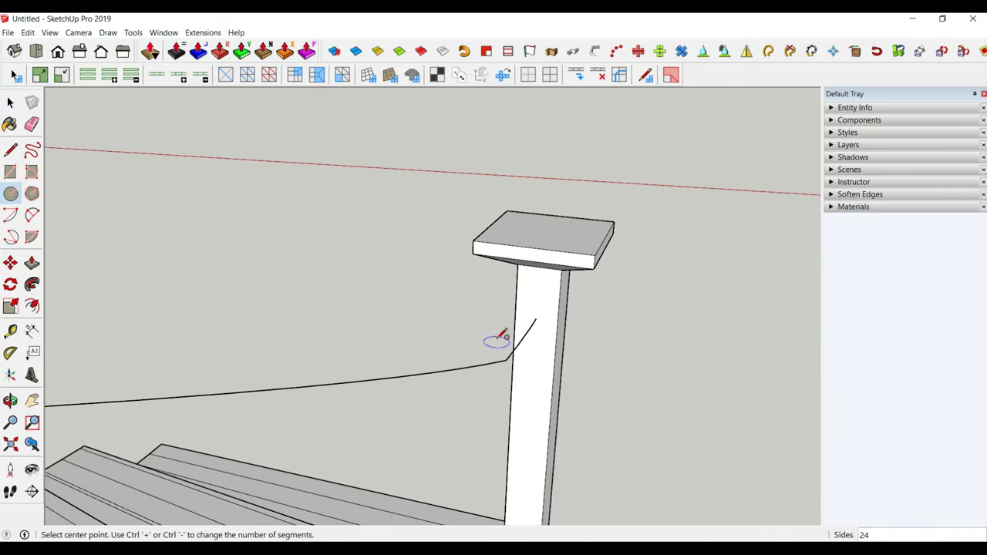
scroll(536, 318, up, 2)
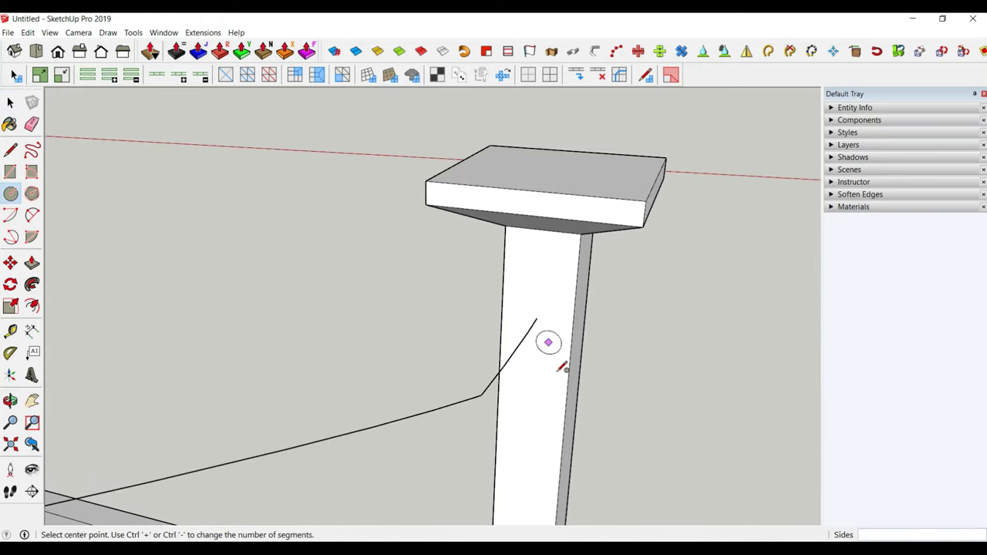
scroll(547, 341, up, 2)
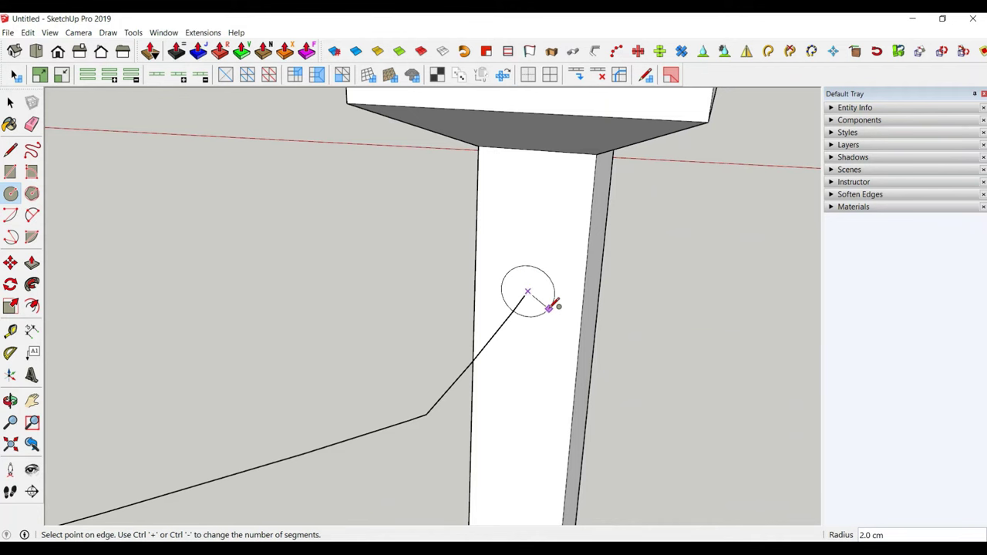
mouse_move(549, 307)
middle_down()
mouse_move(410, 310)
mouse_move(463, 324)
middle_up()
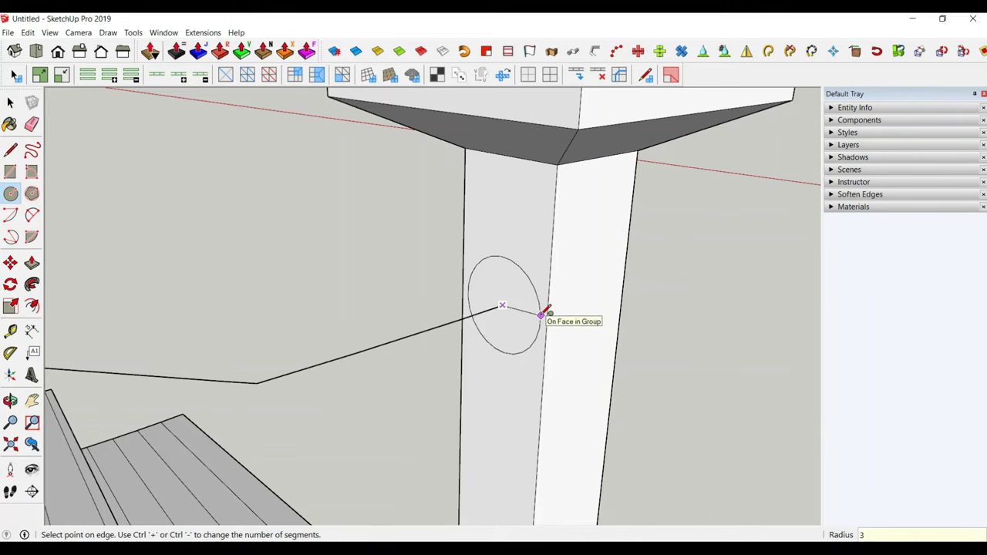
click(542, 314)
middle_drag(542, 314, 464, 381)
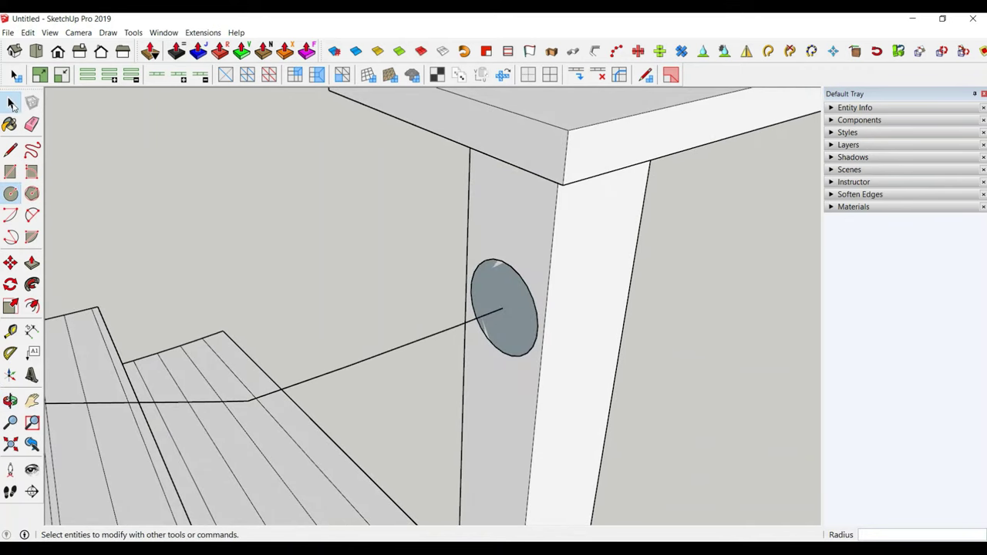
click(10, 102)
scroll(684, 316, down, 5)
scroll(632, 318, down, 2)
Explode the curved path group into loose edges
click(567, 317)
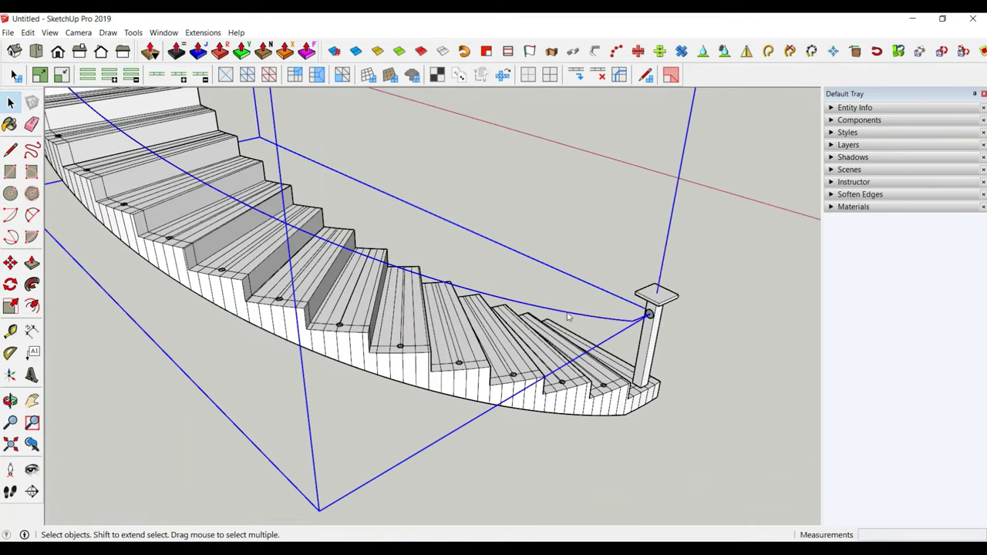
right_click(568, 316)
click(615, 123)
scroll(465, 325, down, 2)
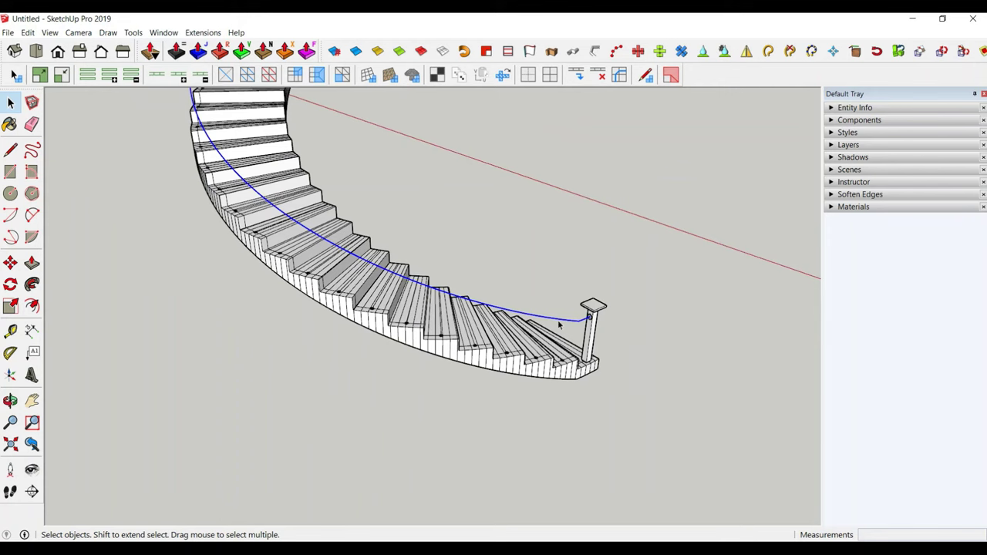
key(shift+z)
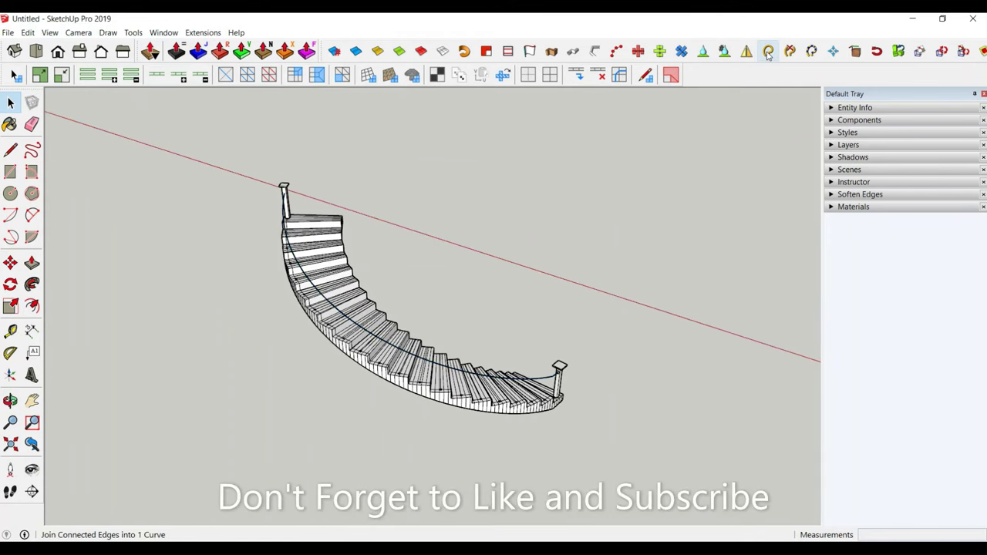
scroll(544, 405, up, 2)
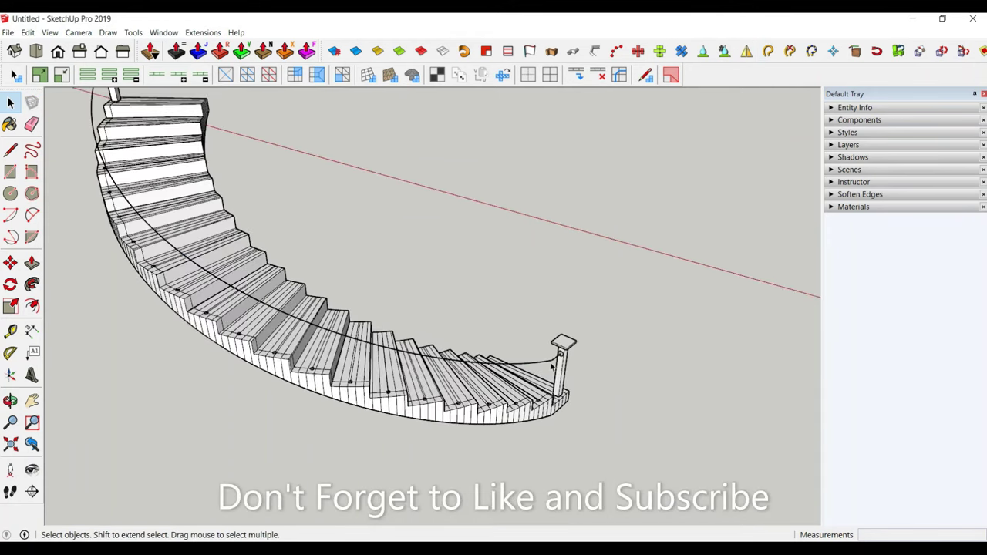
Sweep the 3 cm circle along the raised curve with Follow Me
click(32, 284)
scroll(561, 339, up, 3)
scroll(562, 340, up, 3)
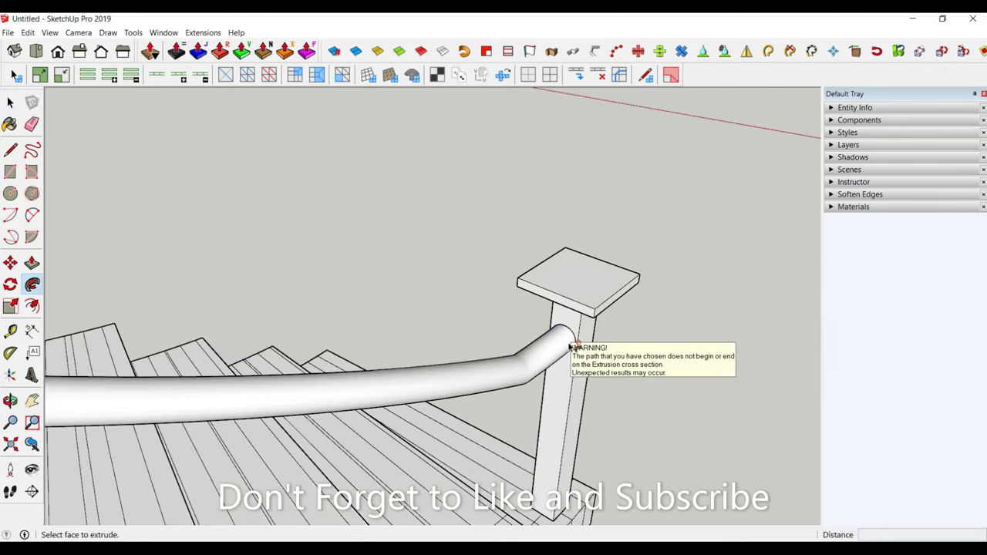
key(space)
scroll(674, 327, down, 3)
scroll(675, 327, down, 3)
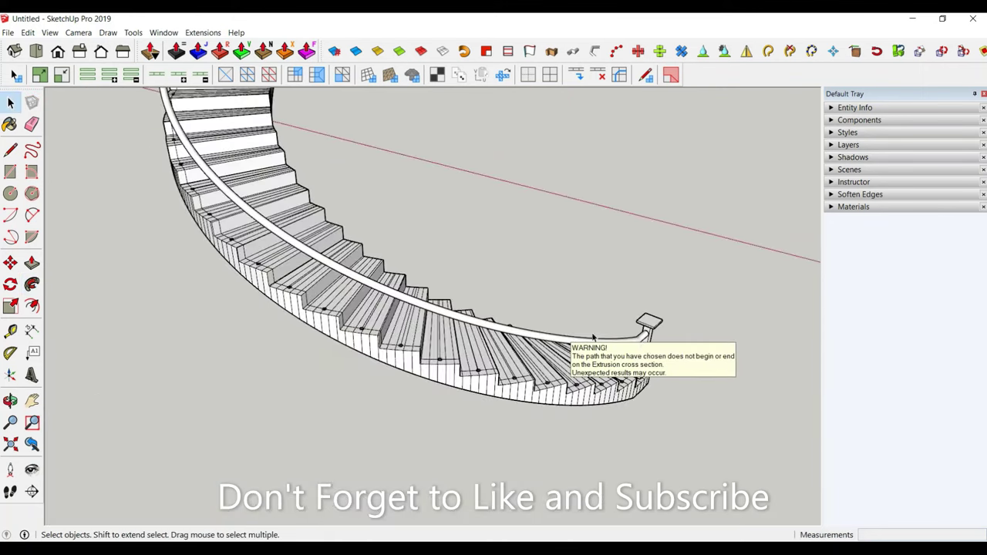
mouse_move(675, 327)
middle_down()
mouse_move(423, 236)
mouse_move(473, 313)
middle_up()
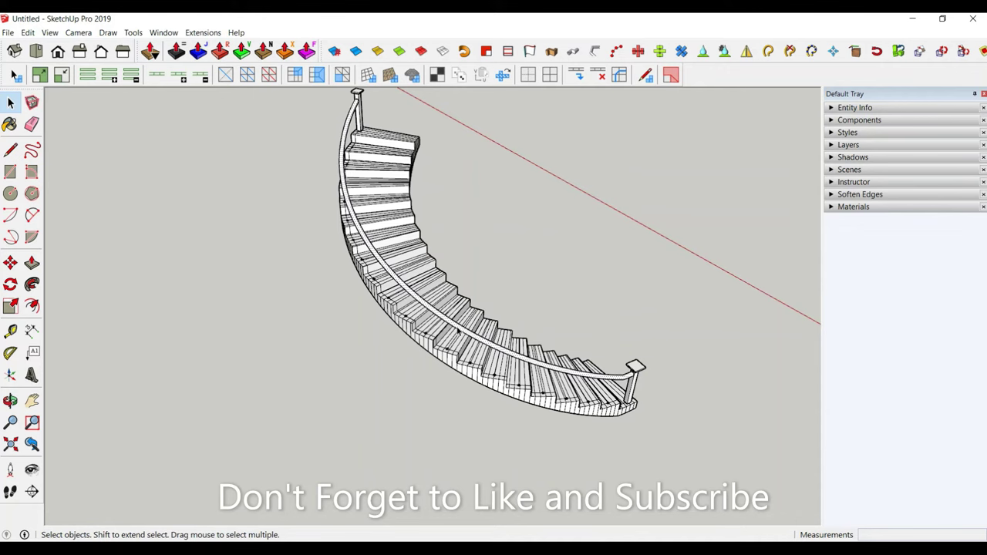
Make the swept round handrail its own group
triple_click(457, 330)
right_click(458, 331)
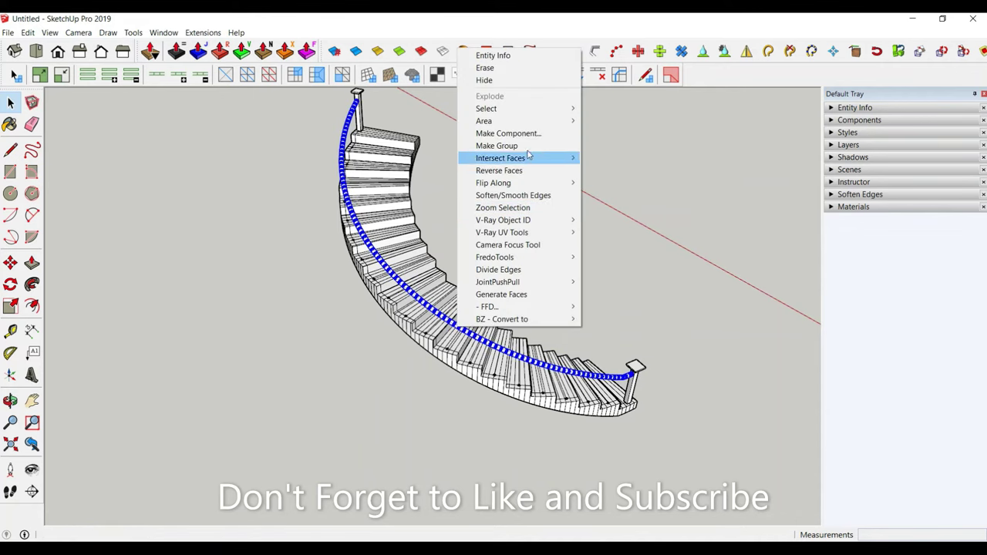
click(501, 145)
click(675, 357)
middle_drag(675, 357, 601, 463)
Open the staircase group and select the small circles on every tread
scroll(602, 465, up, 3)
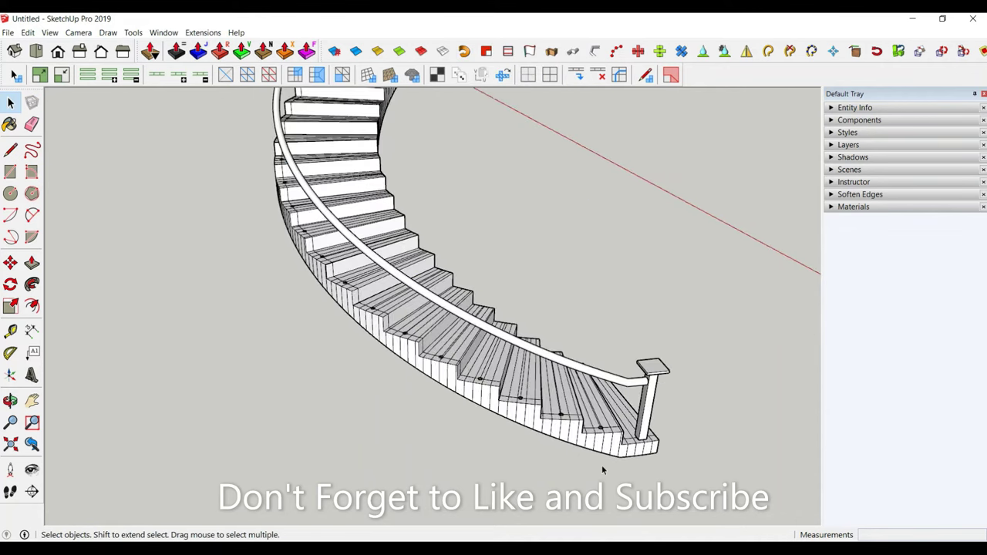
scroll(559, 417, up, 3)
scroll(545, 407, up, 2)
double_click(545, 405)
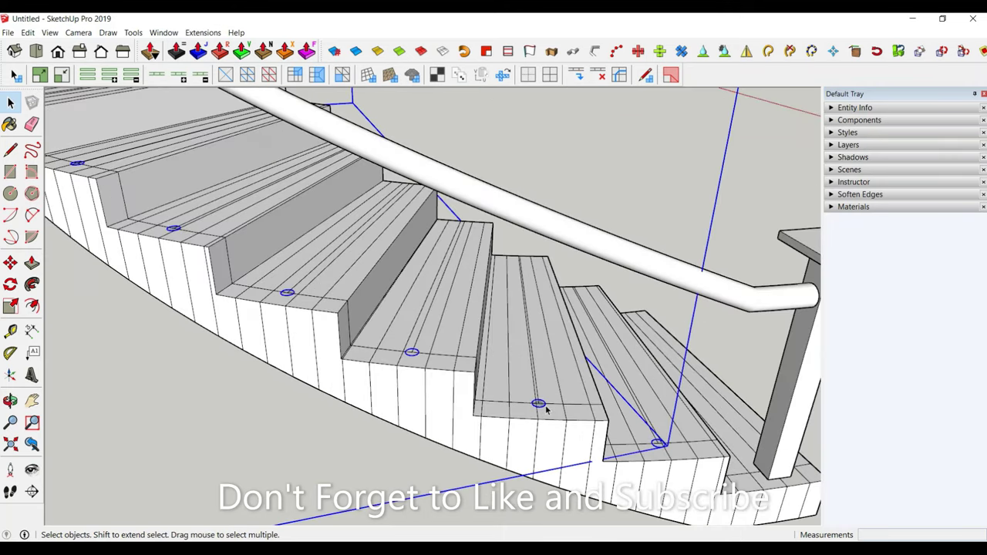
scroll(532, 416, down, 3)
scroll(509, 430, down, 4)
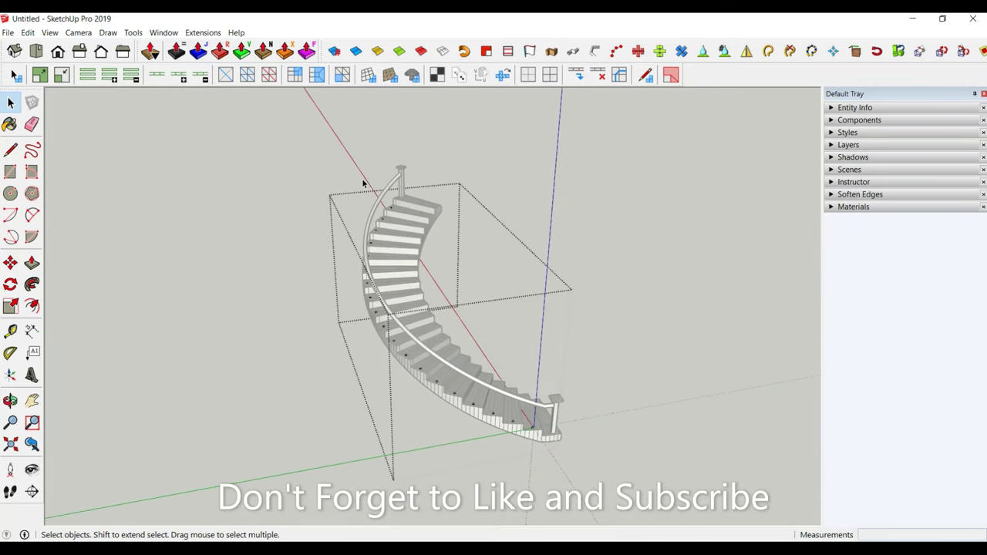
click(546, 431)
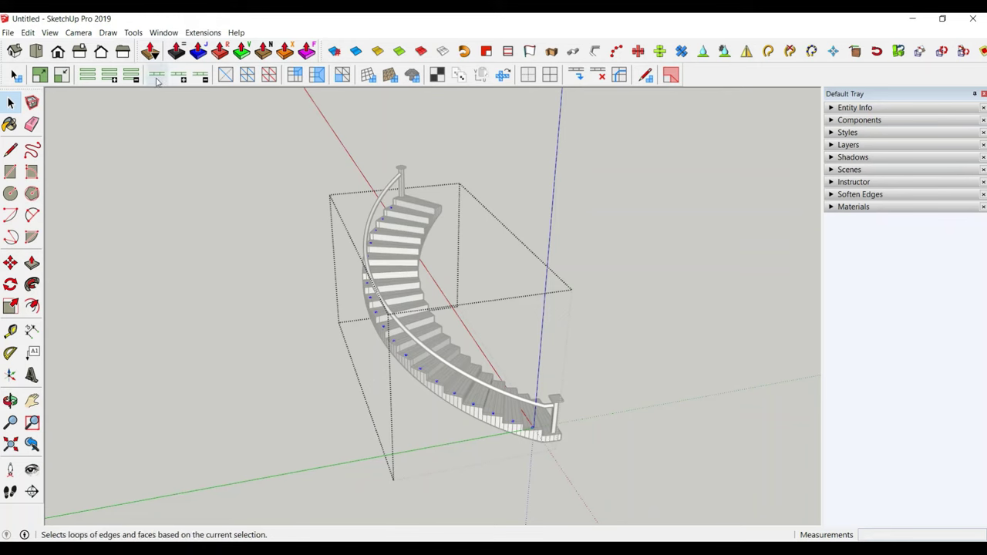
Joint Push Pull the tread circles about 59 cm up to the handrail as balusters
click(198, 51)
scroll(474, 407, up, 2)
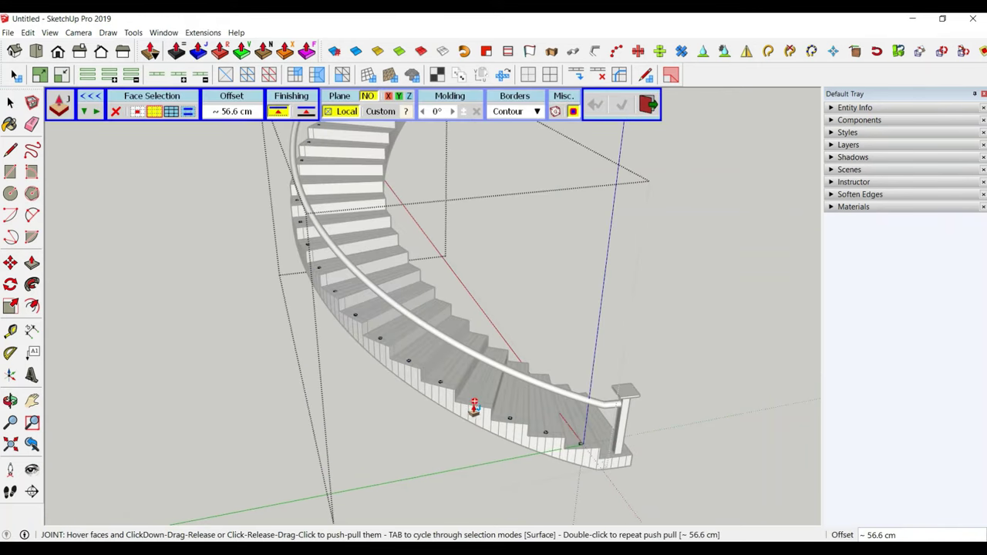
click(475, 407)
scroll(475, 351, up, 2)
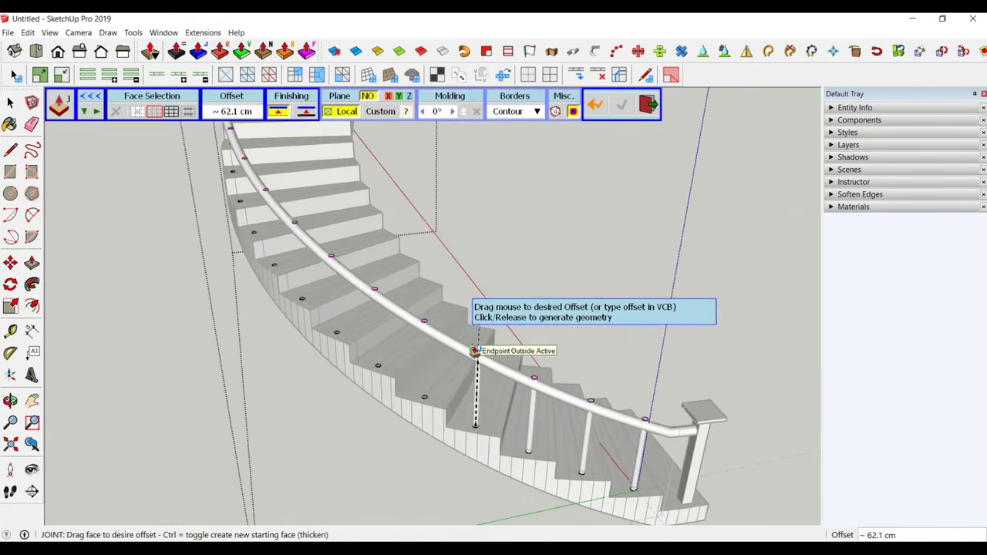
scroll(477, 352, up, 2)
scroll(482, 357, up, 2)
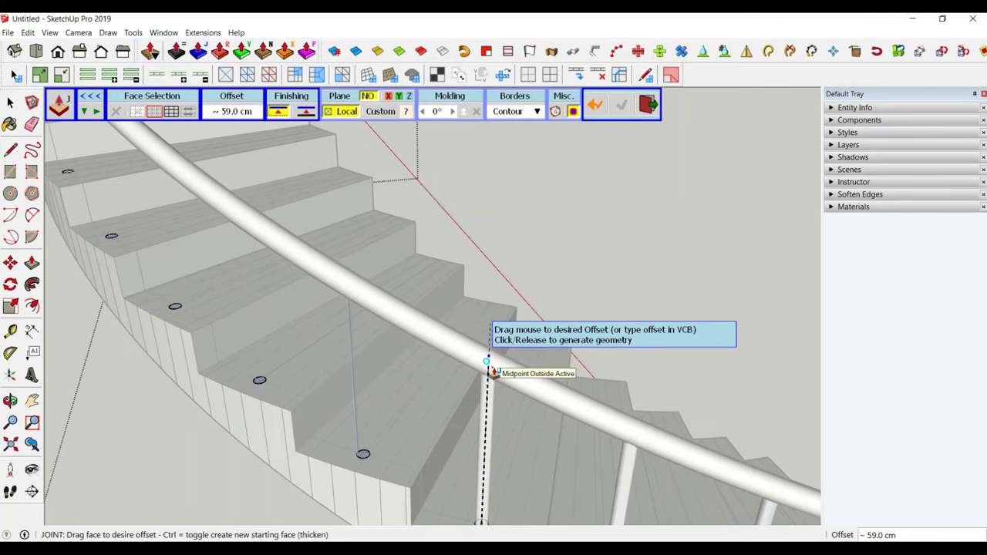
scroll(486, 361, down, 2)
click(489, 362)
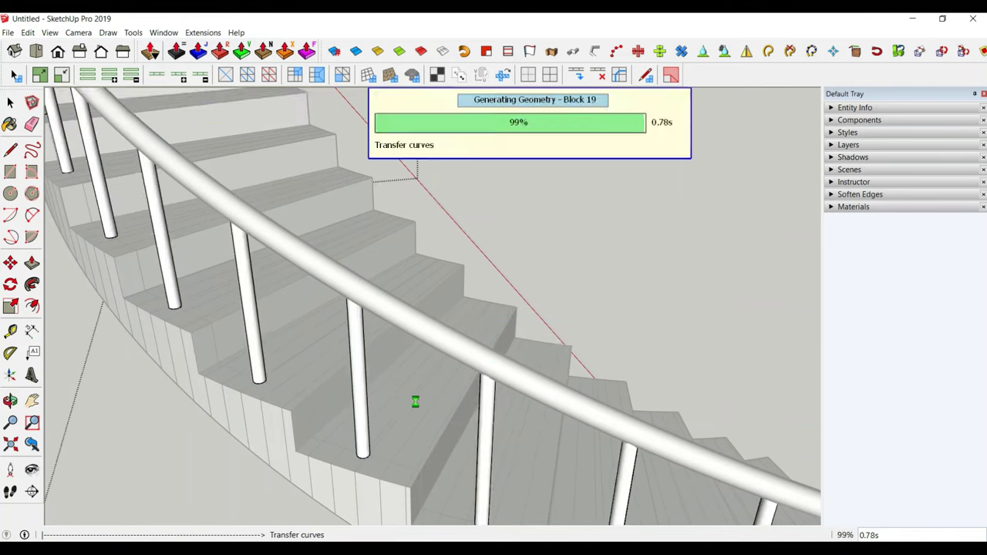
scroll(392, 398, down, 2)
scroll(393, 400, down, 2)
scroll(393, 401, down, 3)
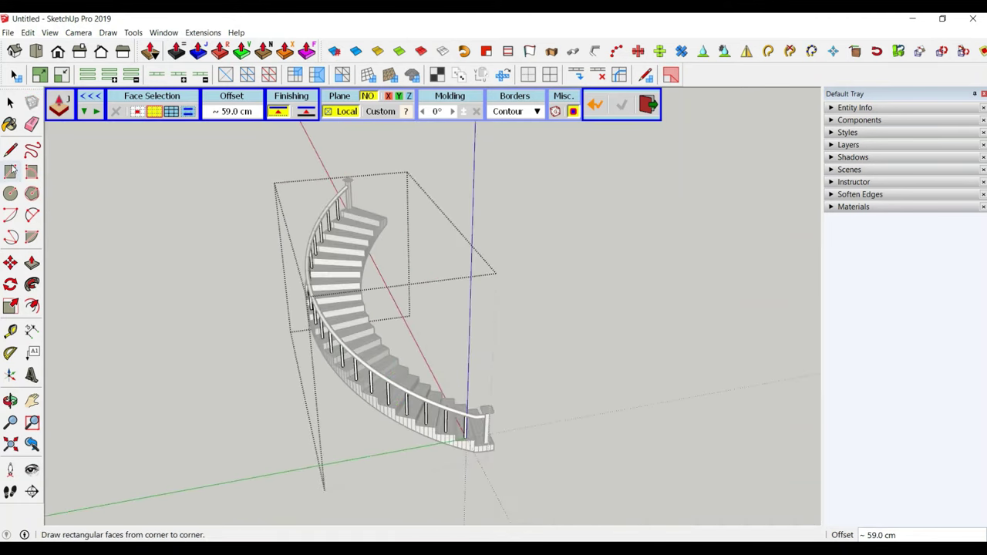
click(10, 102)
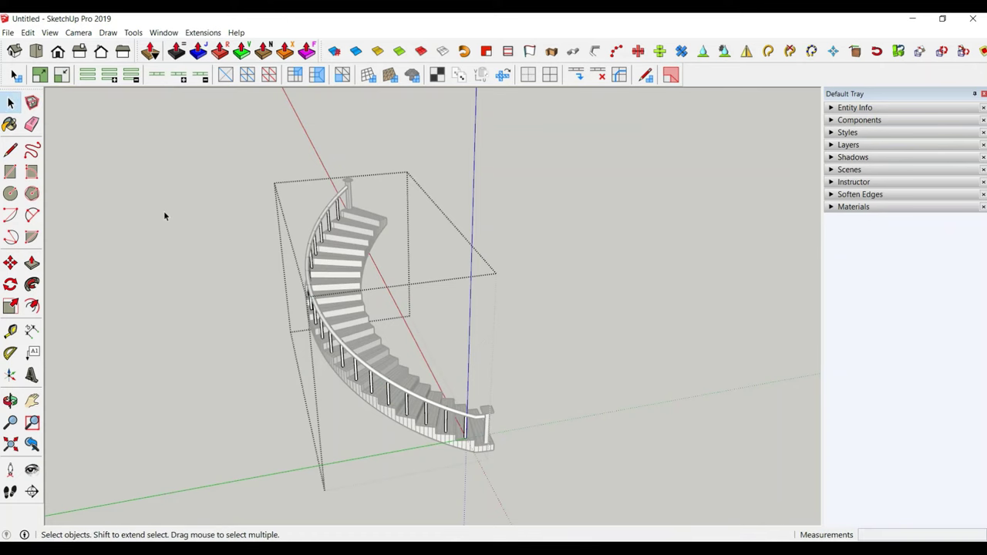
mouse_move(163, 211)
middle_down()
mouse_move(172, 309)
mouse_move(574, 267)
middle_up()
scroll(575, 267, up, 2)
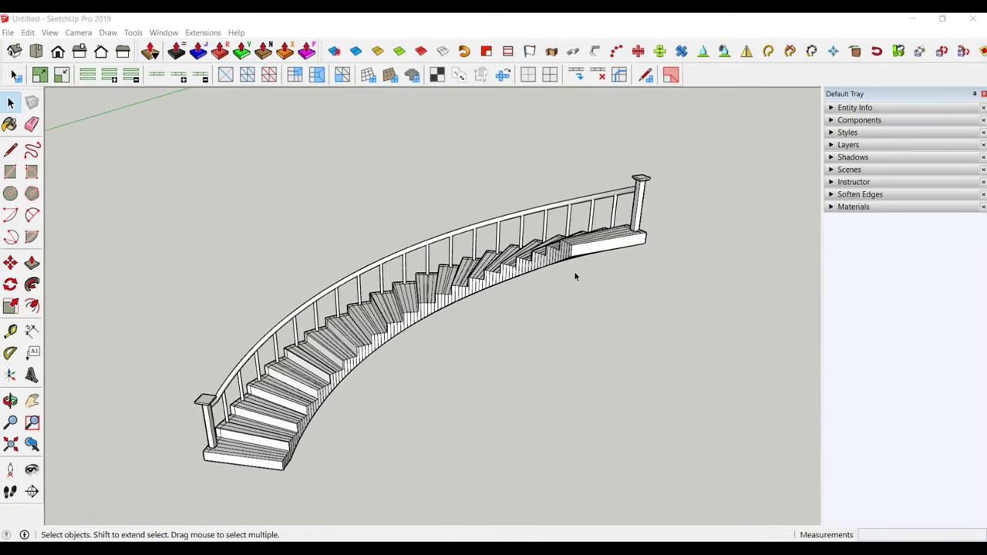
scroll(704, 298, down, 1)
scroll(778, 305, down, 1)
scroll(780, 309, down, 3)
scroll(243, 347, up, 2)
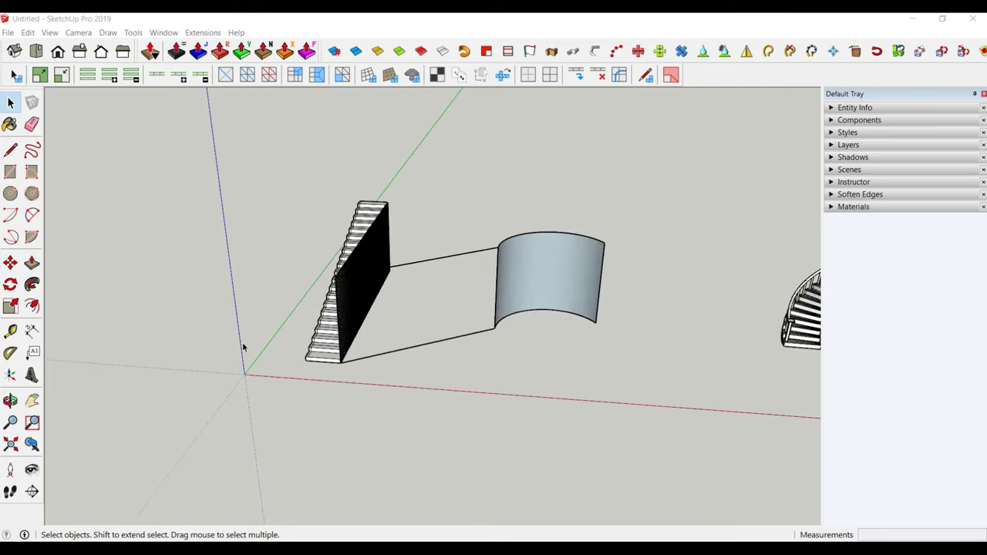
middle_drag(242, 347, 357, 393)
scroll(373, 356, up, 4)
middle_drag(372, 356, 336, 388)
Draw a rectangle covering the straight staircase's bottom tread
key(c)
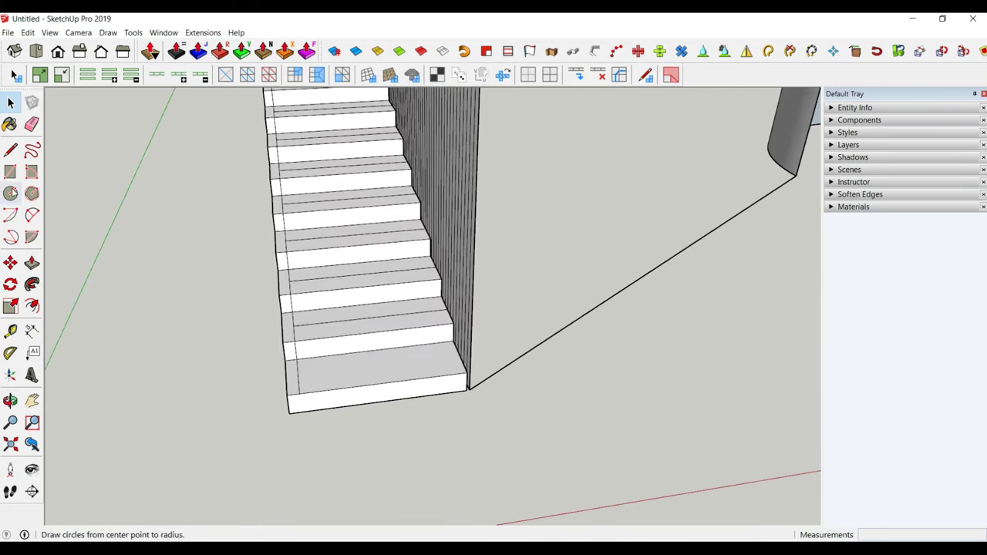
click(11, 175)
scroll(303, 368, up, 2)
click(281, 355)
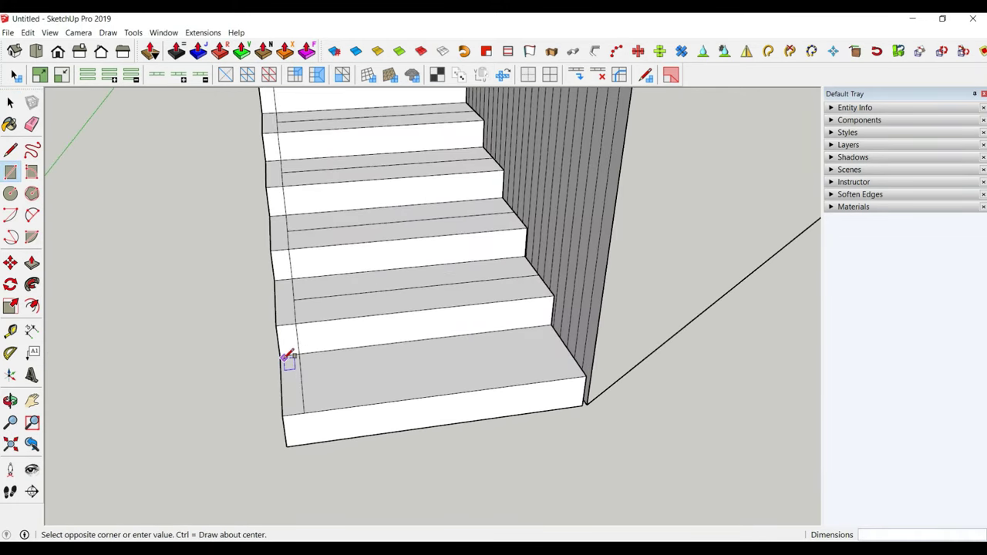
click(280, 355)
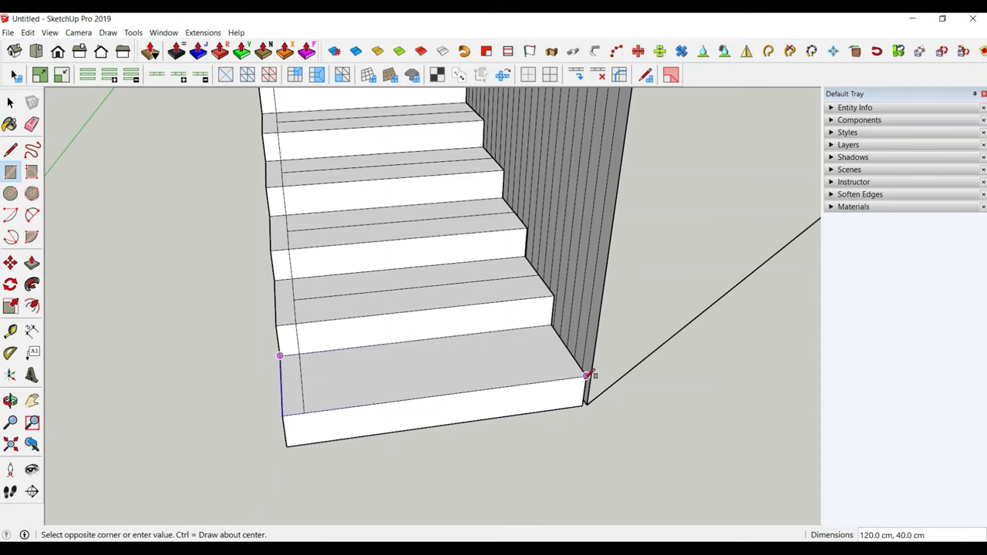
click(589, 375)
Push/Pull the rectangle up 1 cm into a thin tread slab
click(10, 108)
scroll(464, 398, up, 2)
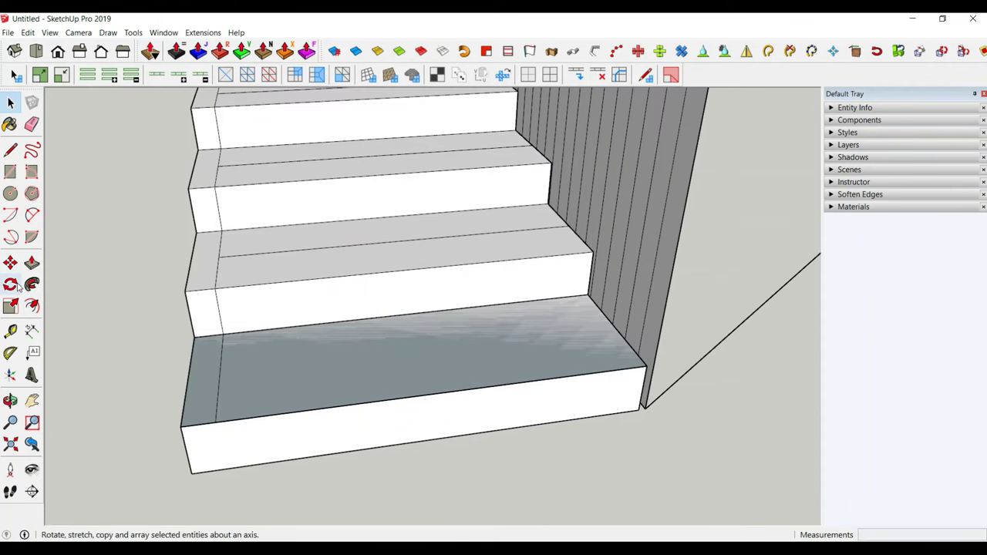
click(32, 263)
drag(296, 409, 290, 397)
text(1)
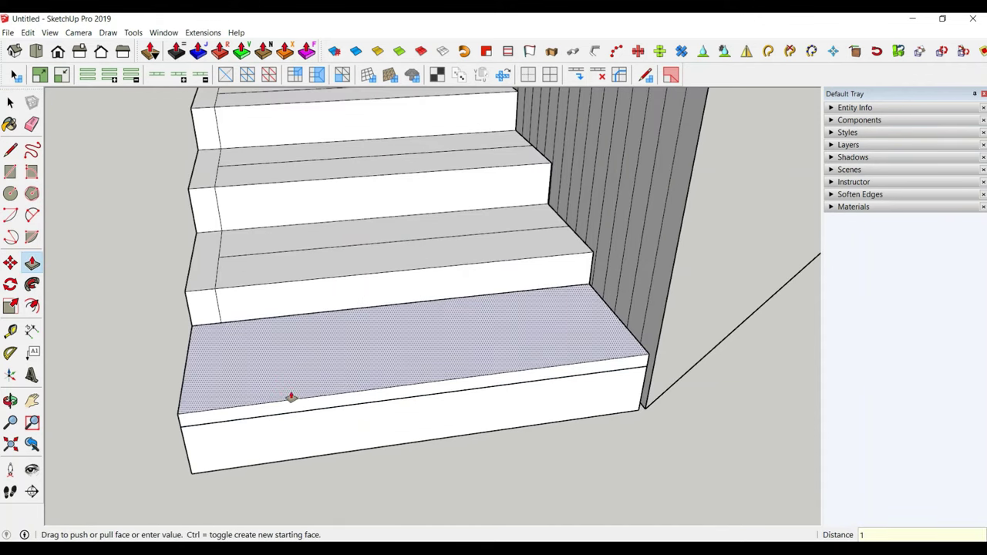
key(Return)
Push the slab's front face out 1 cm and extend its end toward the wall
mouse_move(288, 399)
middle_down()
mouse_move(273, 425)
mouse_move(412, 460)
middle_up()
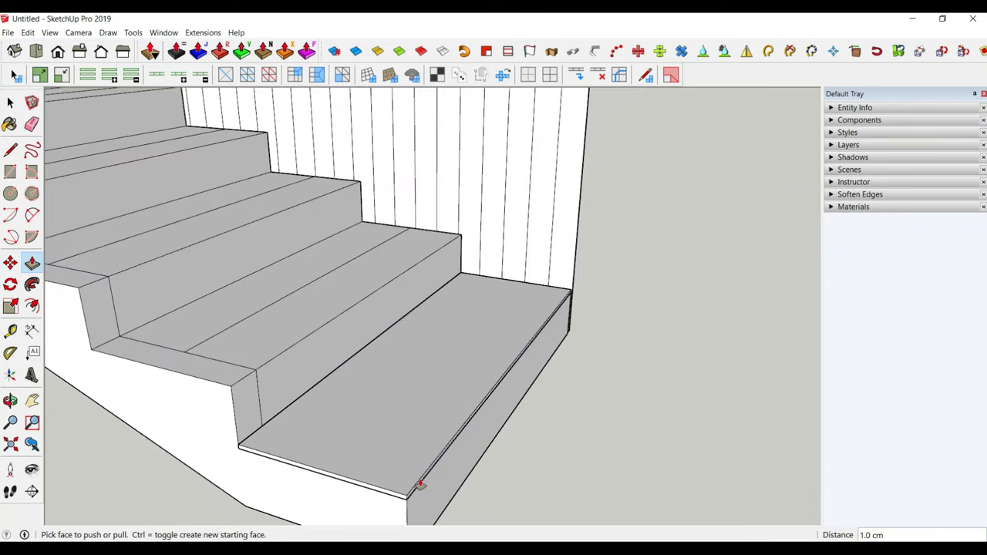
drag(419, 484, 431, 484)
key(Return)
middle_drag(491, 346, 683, 308)
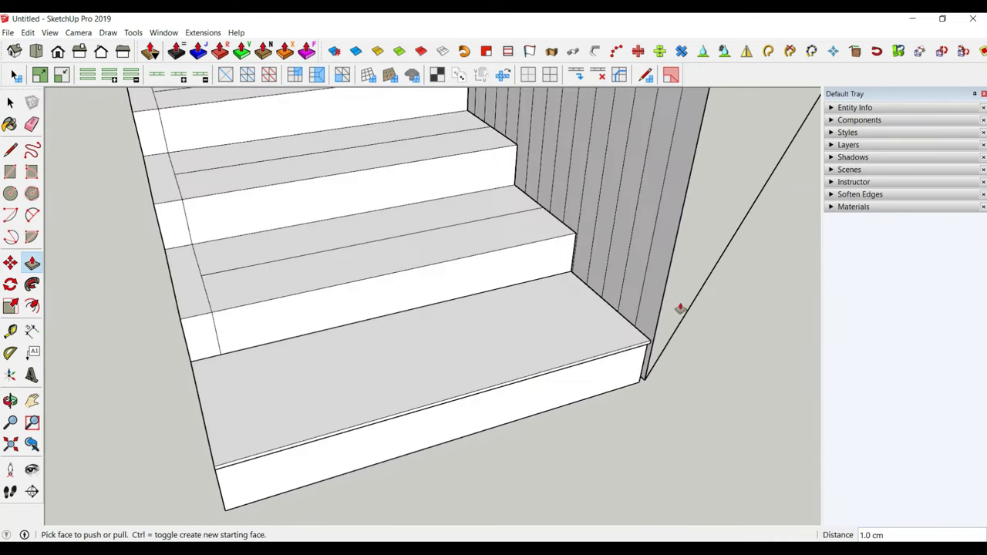
scroll(619, 346, up, 3)
middle_drag(619, 346, 402, 313)
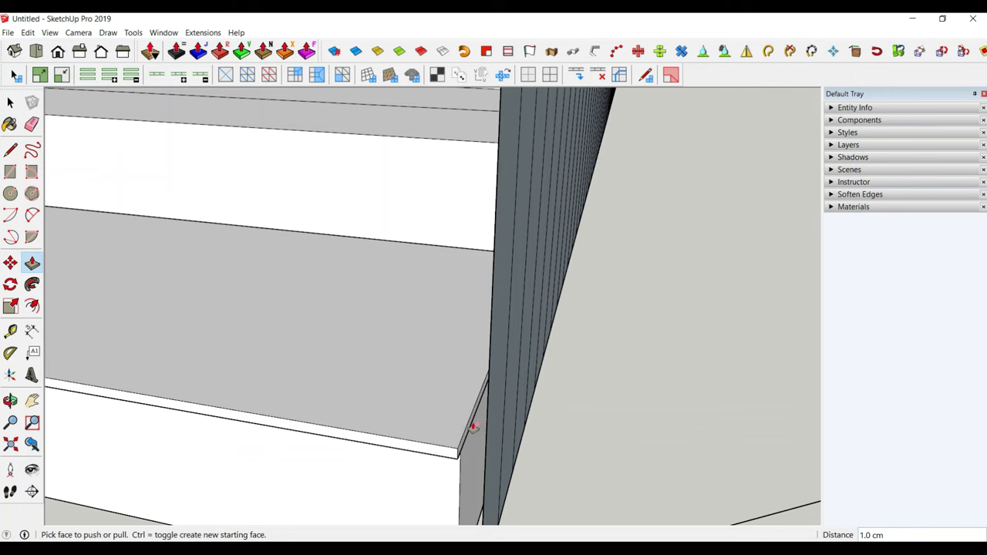
drag(473, 426, 483, 429)
click(483, 429)
scroll(483, 429, down, 3)
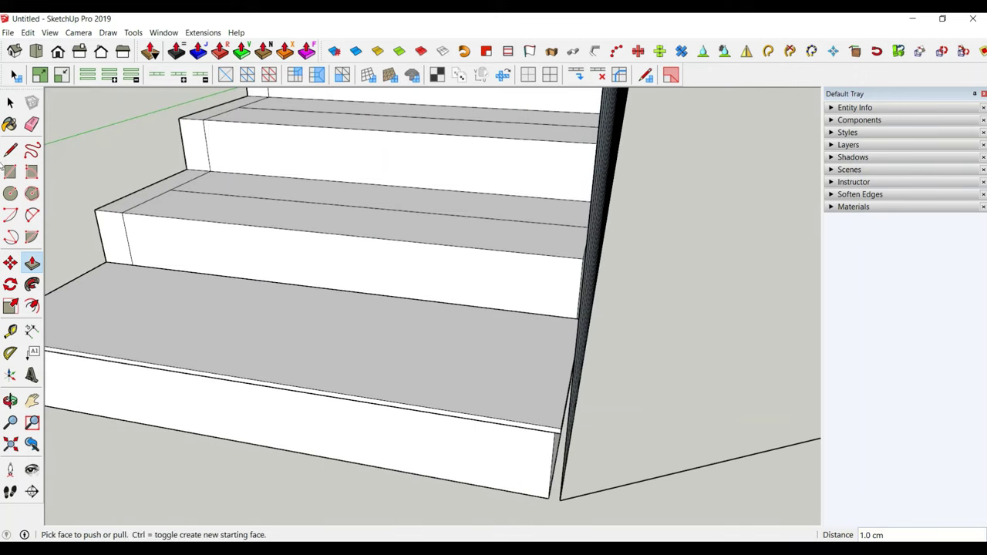
key(space)
click(231, 338)
Make the bottom tread slab a group
right_click(232, 337)
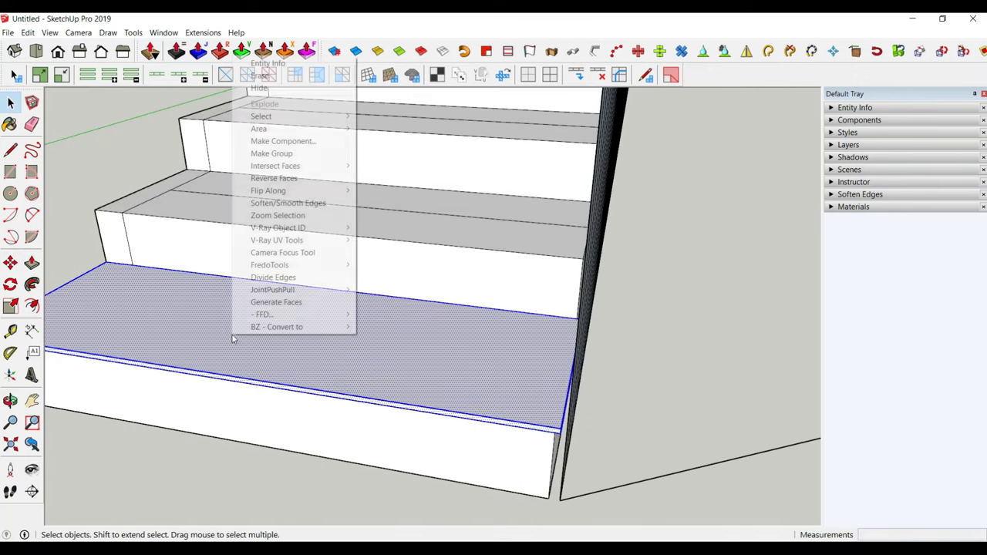
click(268, 158)
scroll(282, 419, down, 5)
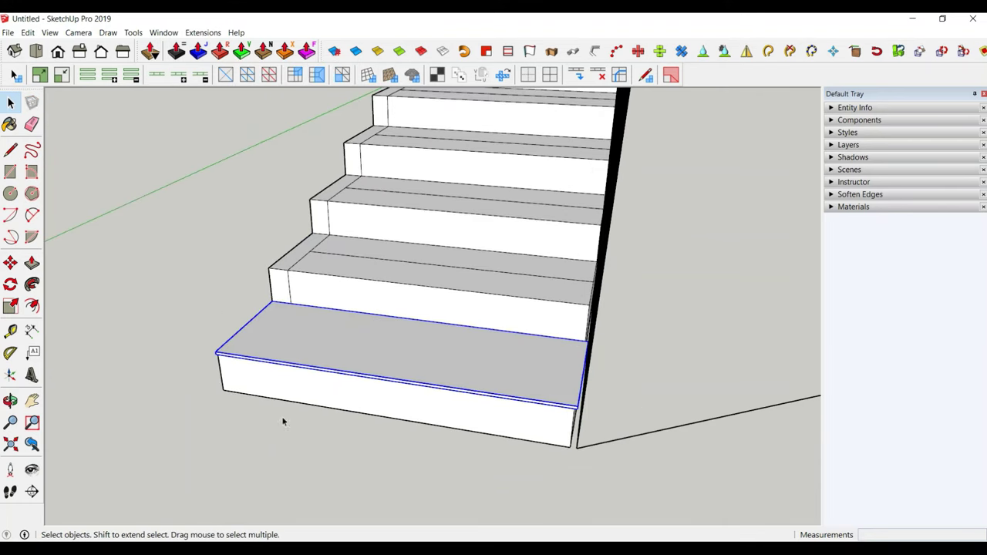
mouse_move(282, 418)
middle_down()
mouse_move(584, 408)
mouse_move(452, 429)
middle_up()
Copy the tread cap onto the next step and array it up the remaining treads
click(11, 263)
click(11, 262)
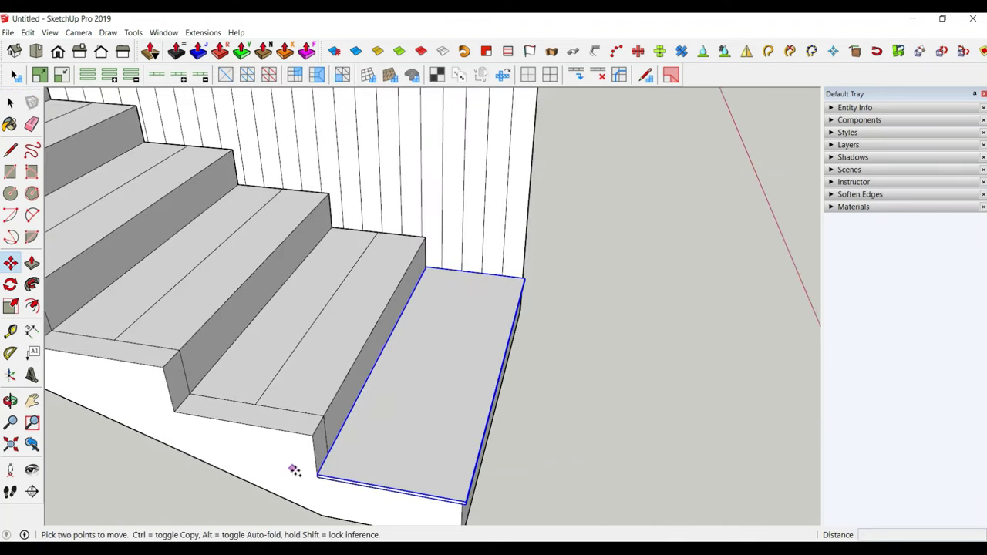
click(317, 479)
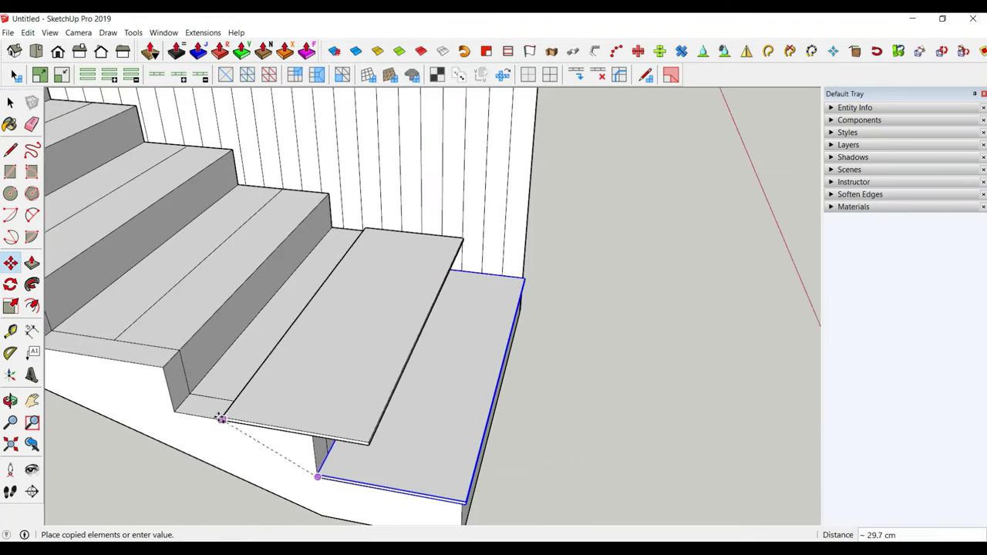
click(175, 411)
text(*20)
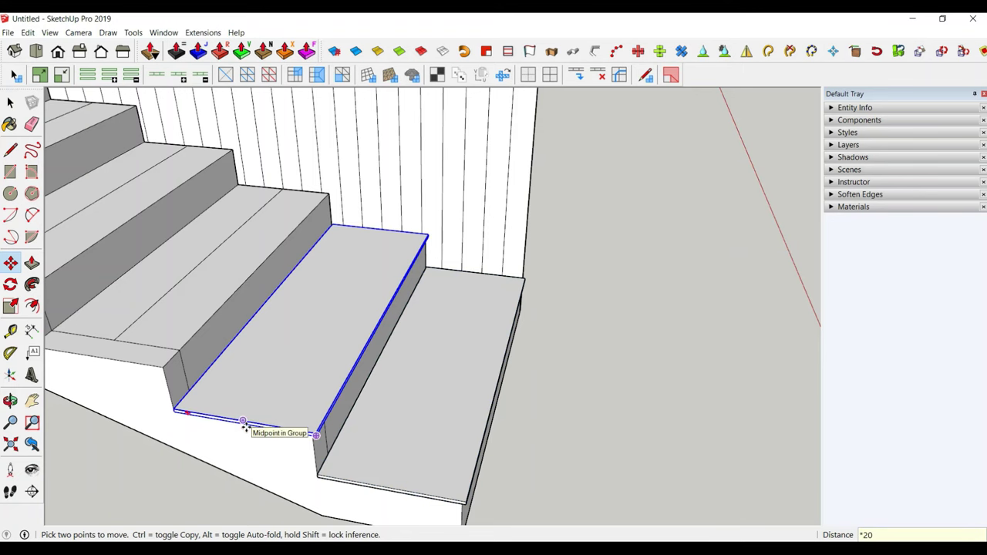
key(Return)
scroll(573, 489, down, 3)
mouse_move(572, 488)
middle_down()
mouse_move(681, 460)
mouse_move(566, 468)
middle_up()
scroll(686, 460, down, 2)
Window-select the whole straight staircase with its tread caps
click(11, 102)
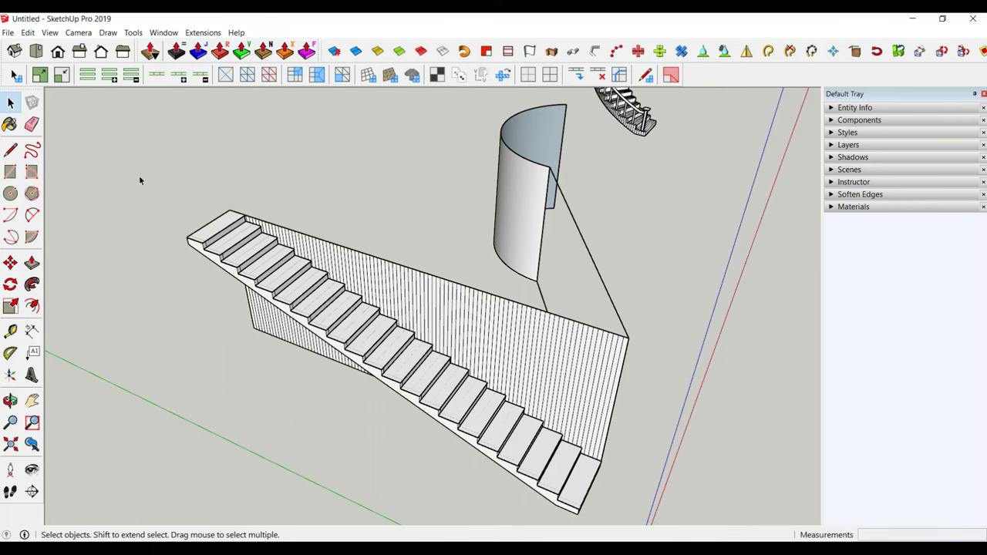
scroll(207, 246, up, 5)
scroll(206, 246, down, 5)
mouse_move(132, 204)
middle_down()
mouse_move(260, 334)
mouse_move(162, 103)
middle_up()
mouse_move(167, 104)
mouse_down()
mouse_move(337, 368)
mouse_move(347, 401)
mouse_up()
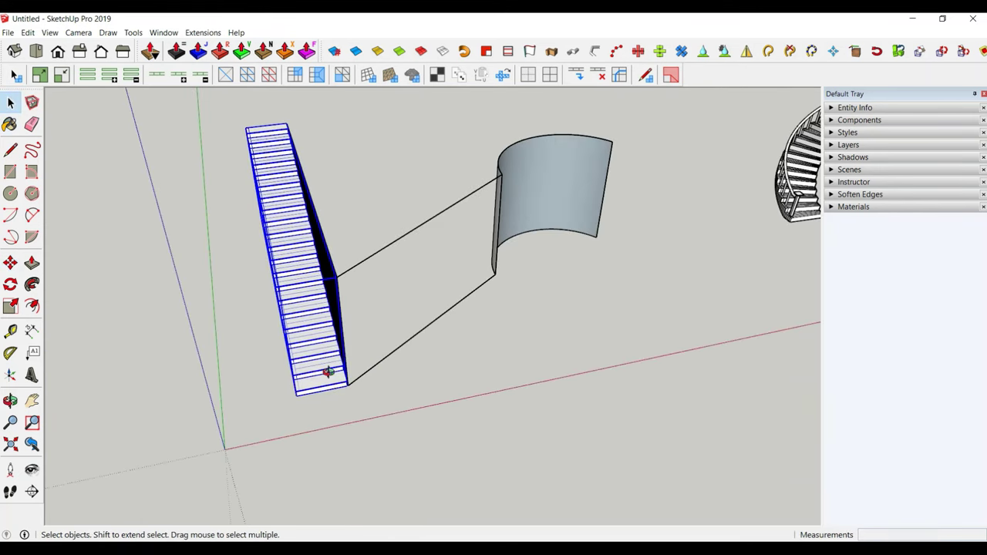
middle_drag(327, 370, 293, 372)
scroll(293, 372, up, 3)
Explode the stair group and regroup the steps and tread caps as one group
right_click(289, 362)
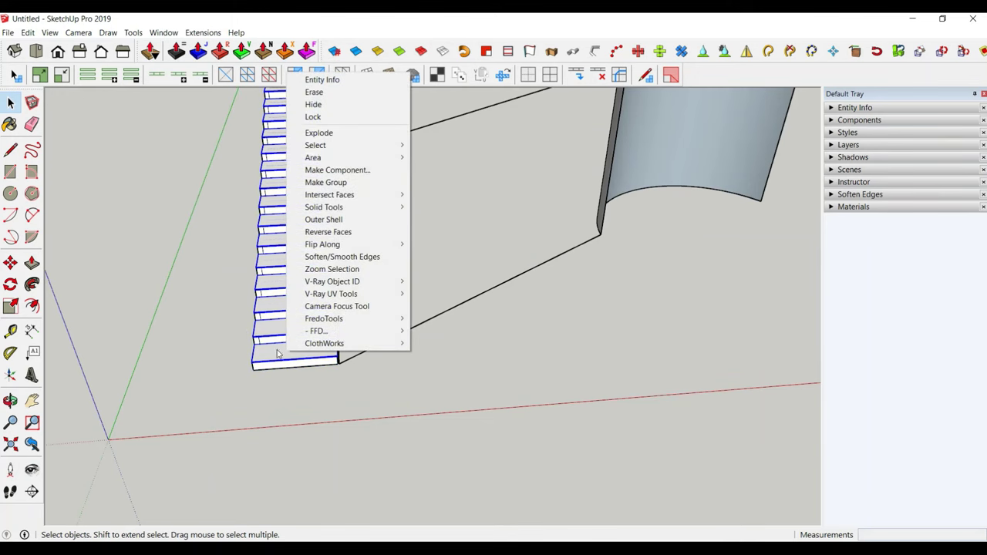
click(308, 136)
right_click(292, 328)
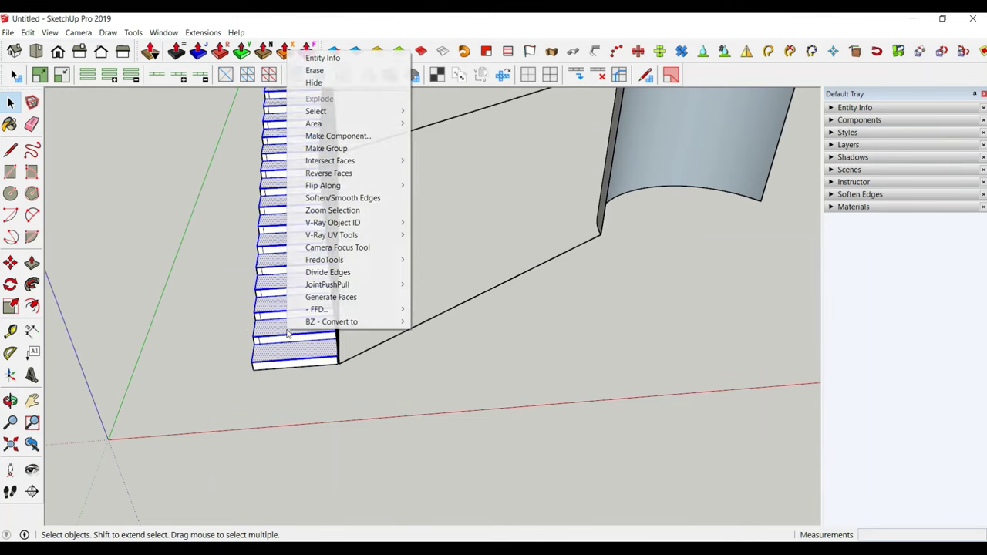
click(339, 148)
click(179, 237)
scroll(193, 245, down, 3)
middle_drag(454, 397, 343, 277)
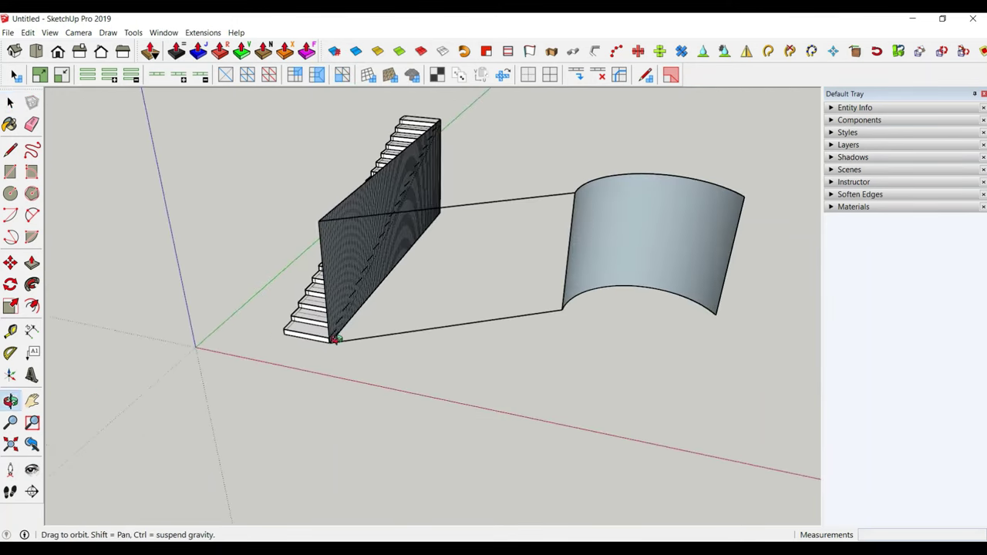
scroll(329, 257, down, 3)
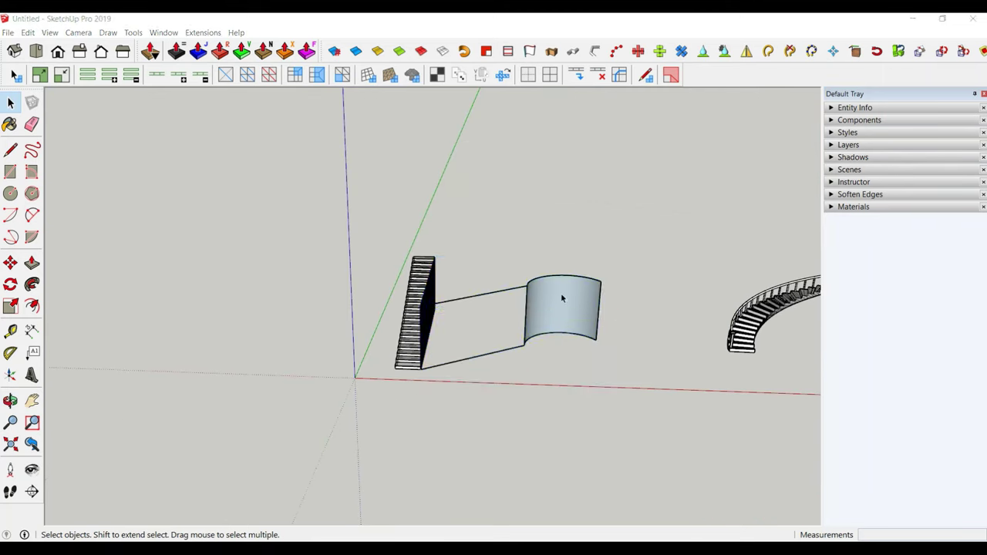
click(560, 293)
Flowify the capped straight flight around the curved wall into a new curved flight with capped treads
scroll(480, 367, up, 2)
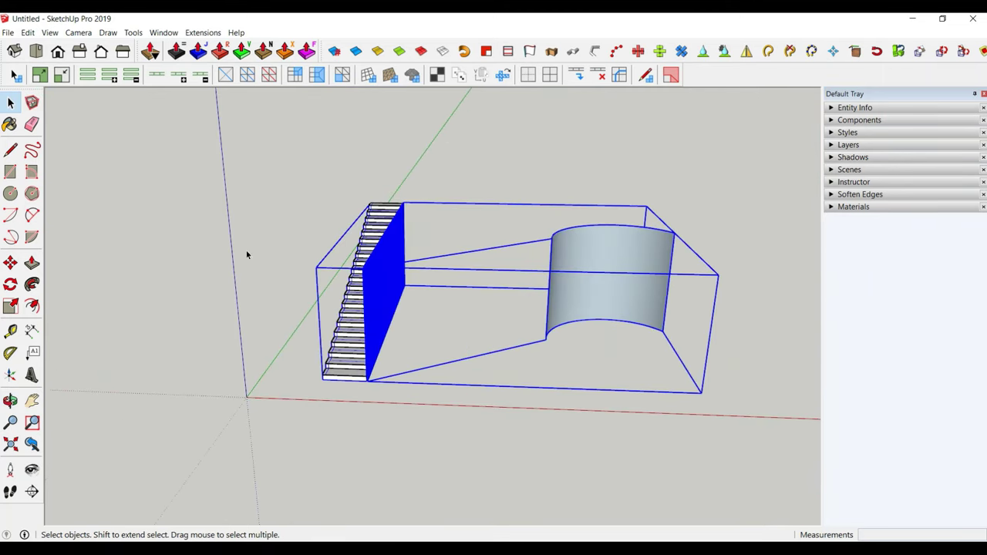
click(203, 32)
mouse_move(279, 79)
click(324, 75)
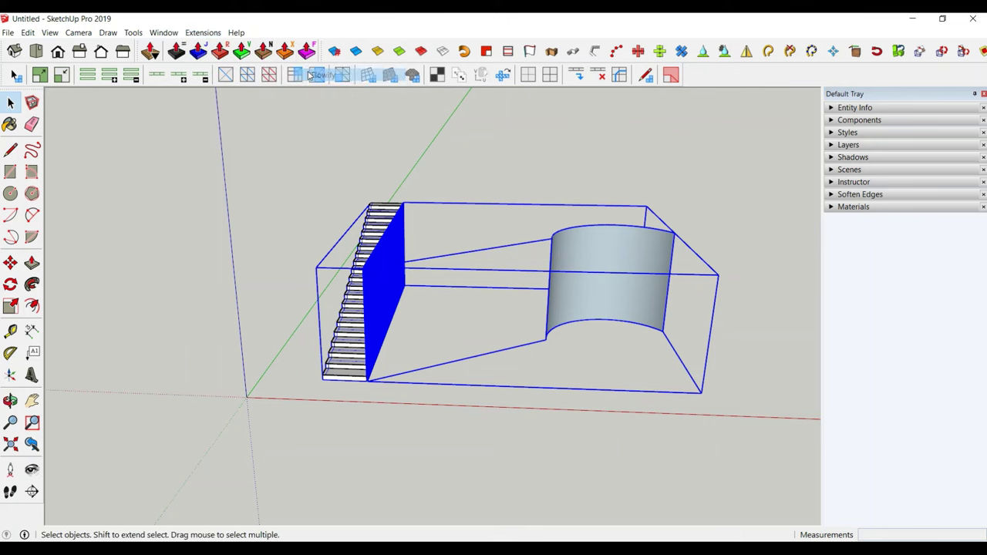
shift+click(347, 375)
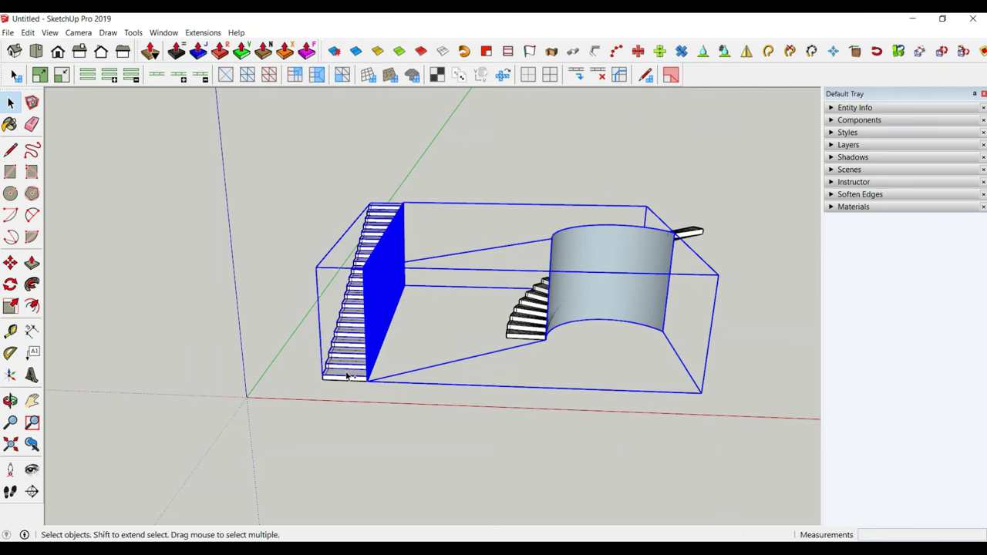
click(202, 33)
click(323, 75)
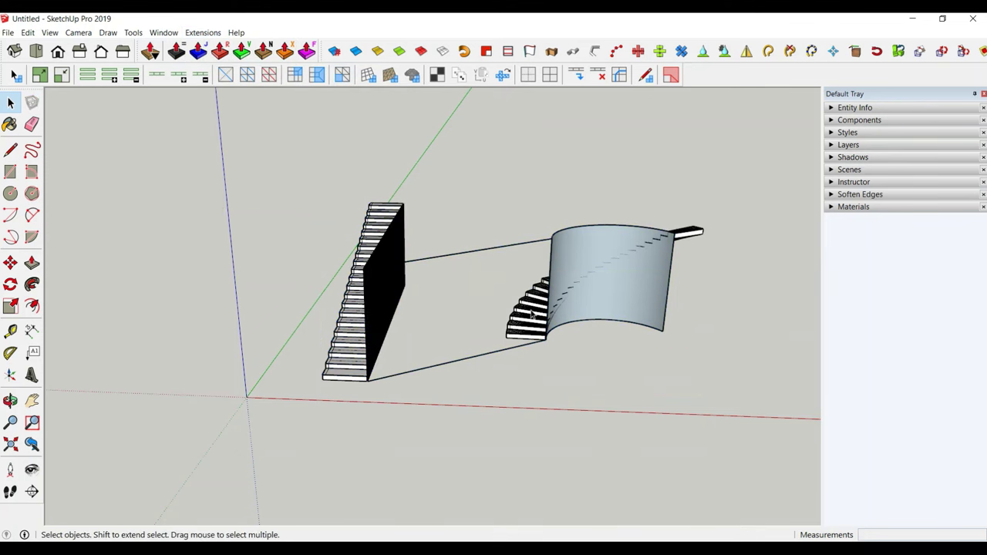
scroll(540, 324, up, 5)
scroll(549, 355, up, 2)
mouse_move(549, 356)
middle_down()
mouse_move(463, 254)
mouse_move(476, 363)
middle_up()
scroll(586, 376, up, 3)
Copy the capped curved flight, snapping its bottom corner onto the balustraded staircase's base corner
scroll(507, 371, up, 2)
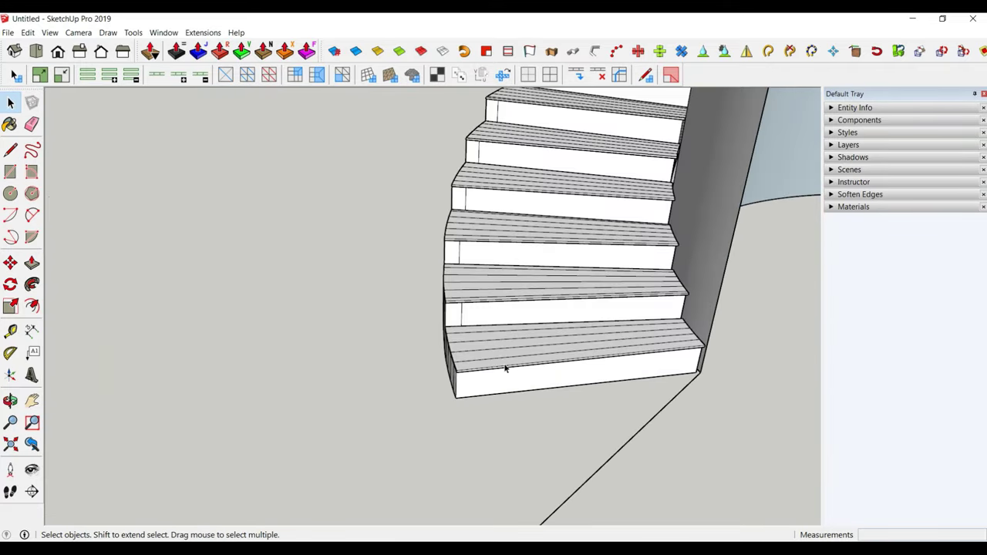
click(502, 363)
click(11, 264)
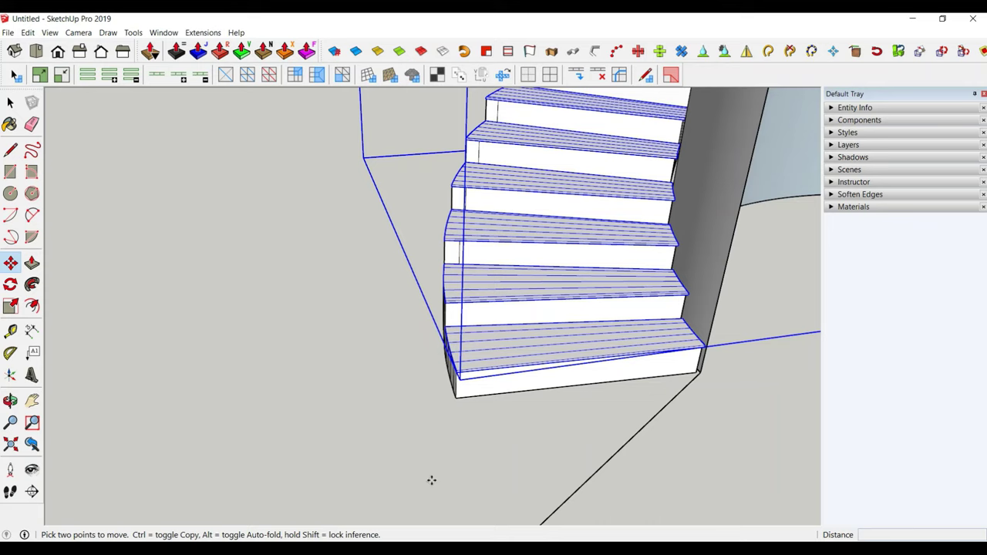
key(ctrl)
click(455, 400)
scroll(220, 429, down, 2)
scroll(131, 409, down, 3)
scroll(132, 409, down, 3)
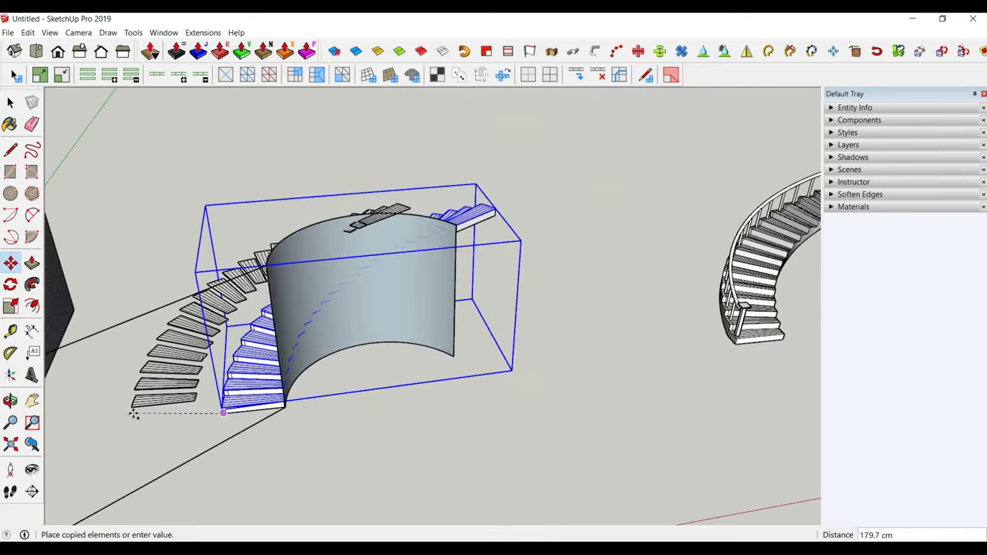
scroll(135, 414, down, 3)
scroll(441, 385, up, 3)
scroll(418, 359, up, 3)
scroll(403, 357, up, 3)
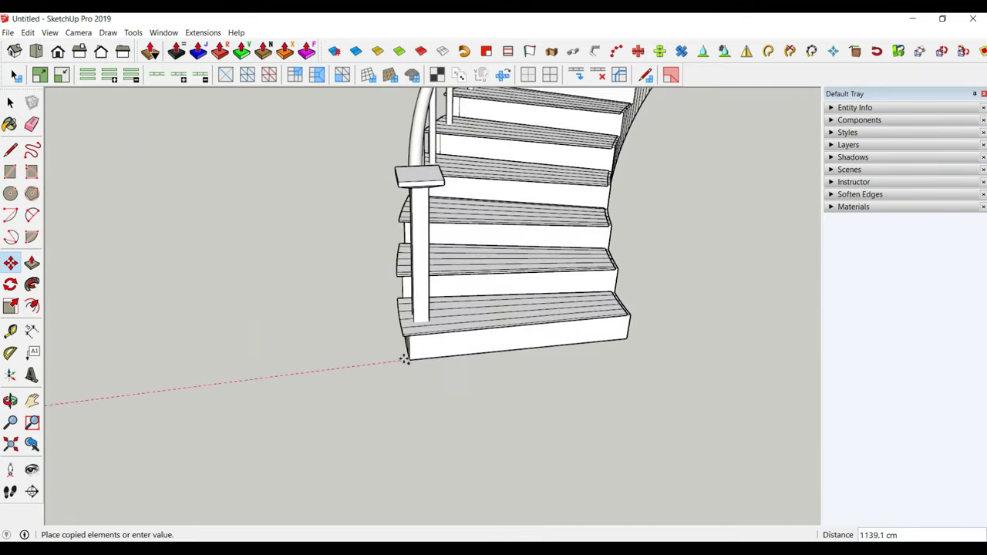
click(409, 359)
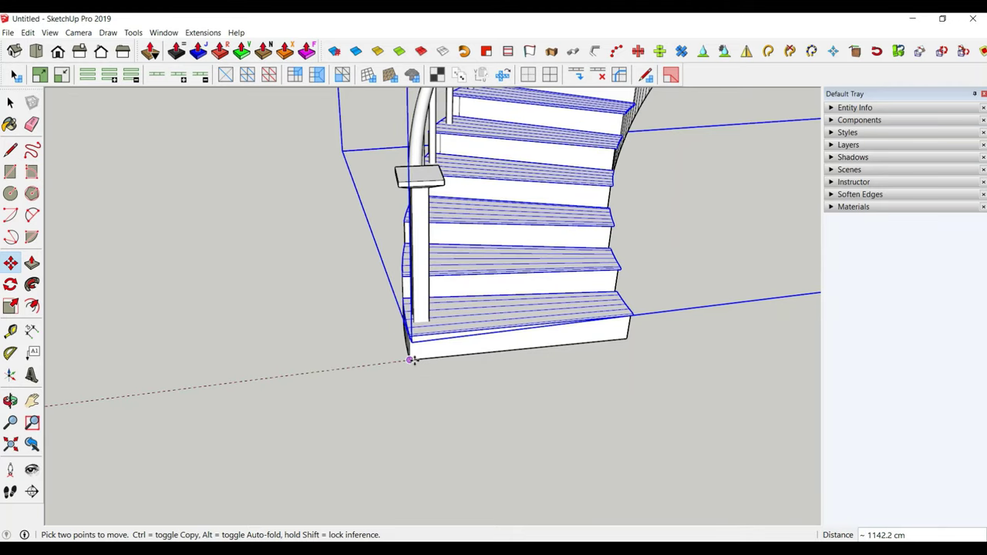
scroll(391, 435, down, 2)
scroll(377, 420, down, 3)
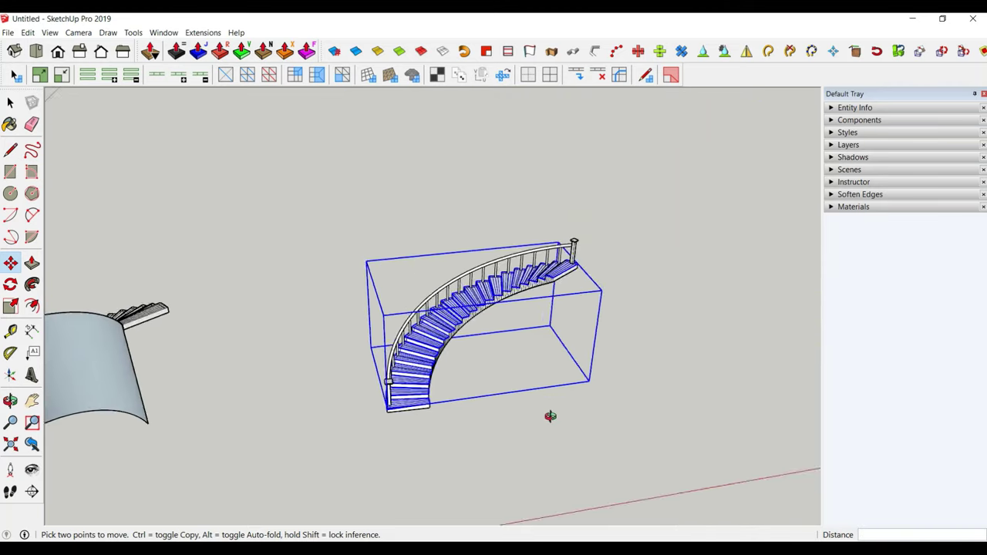
mouse_move(550, 414)
middle_down()
mouse_move(419, 407)
mouse_move(499, 208)
middle_up()
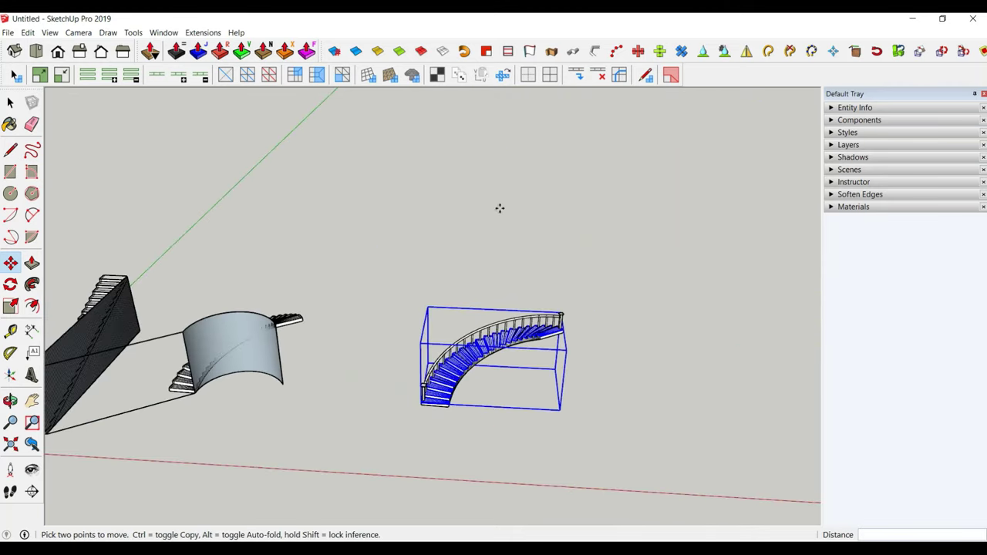
Window-select the capped treads, handrail, balusters and newel posts and make them one group
click(387, 251)
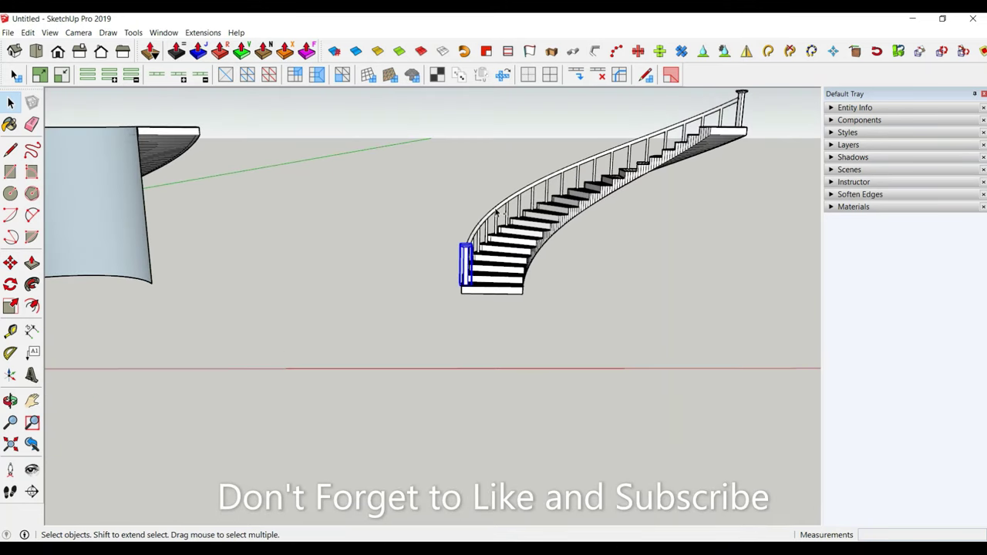
mouse_move(479, 314)
middle_down()
mouse_move(699, 111)
mouse_move(669, 173)
middle_up()
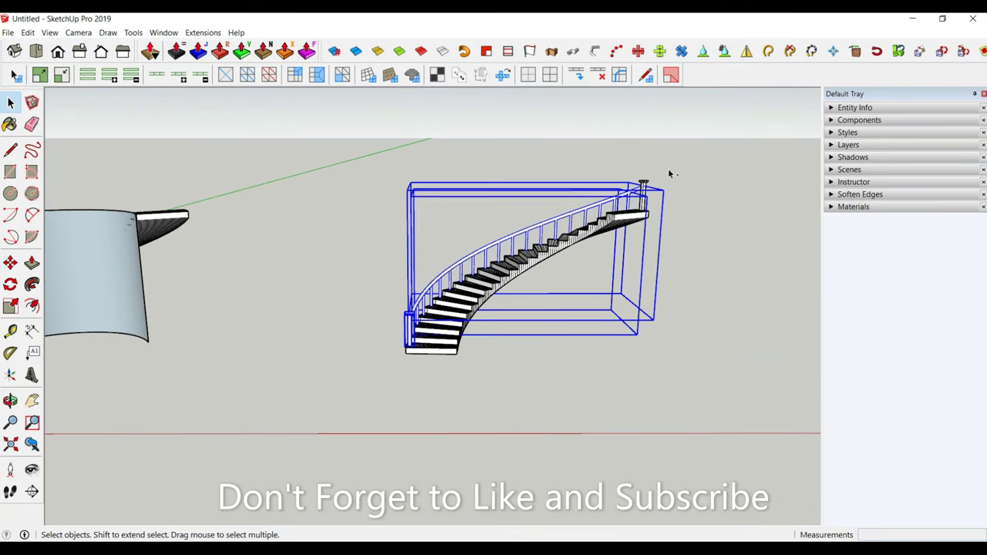
right_click(643, 184)
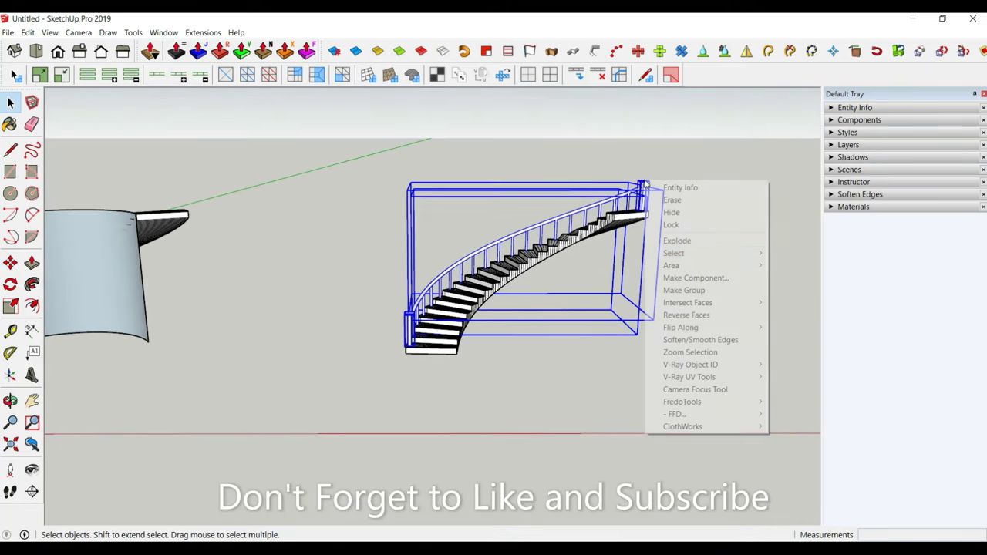
click(704, 291)
middle_drag(314, 230, 453, 349)
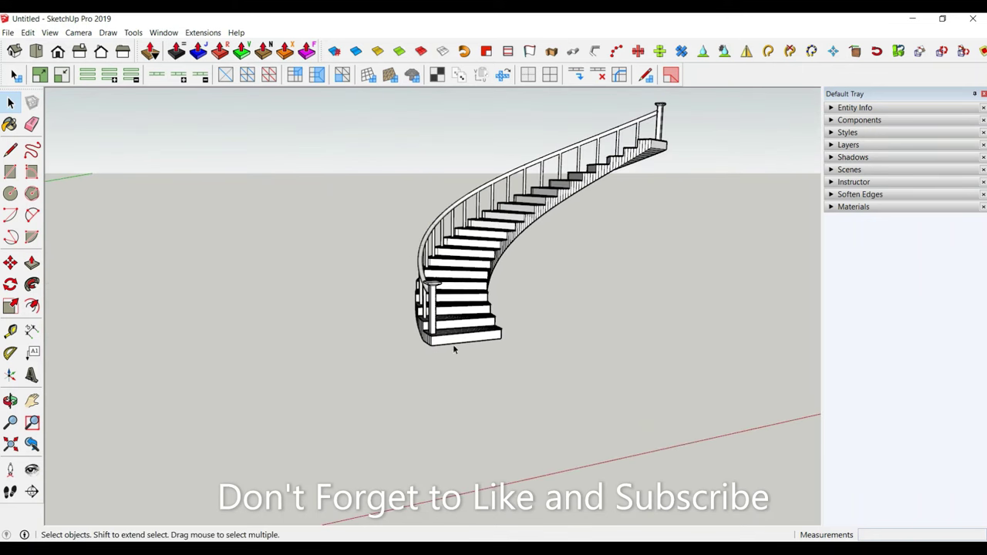
scroll(517, 316, up, 3)
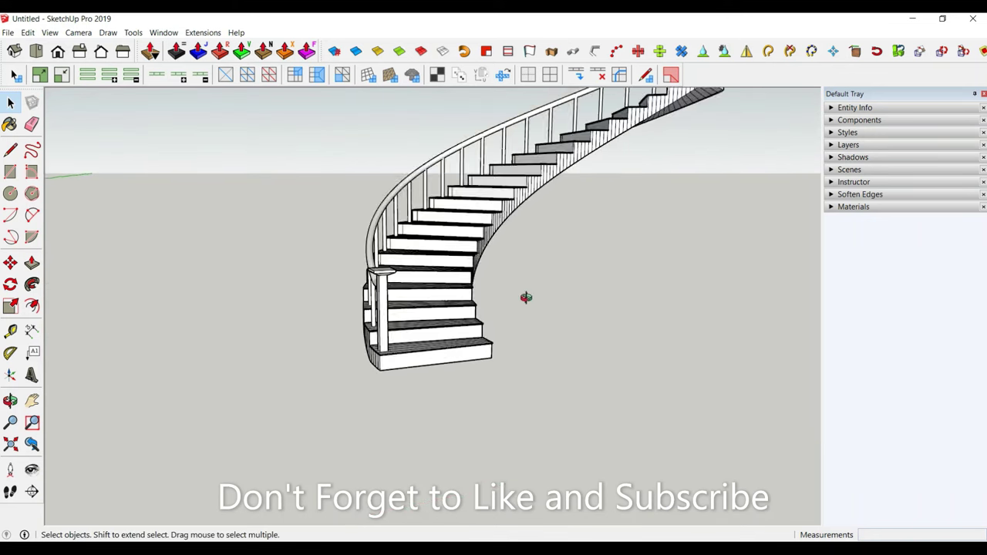
middle_drag(526, 297, 466, 334)
scroll(570, 231, up, 3)
middle_drag(570, 231, 544, 333)
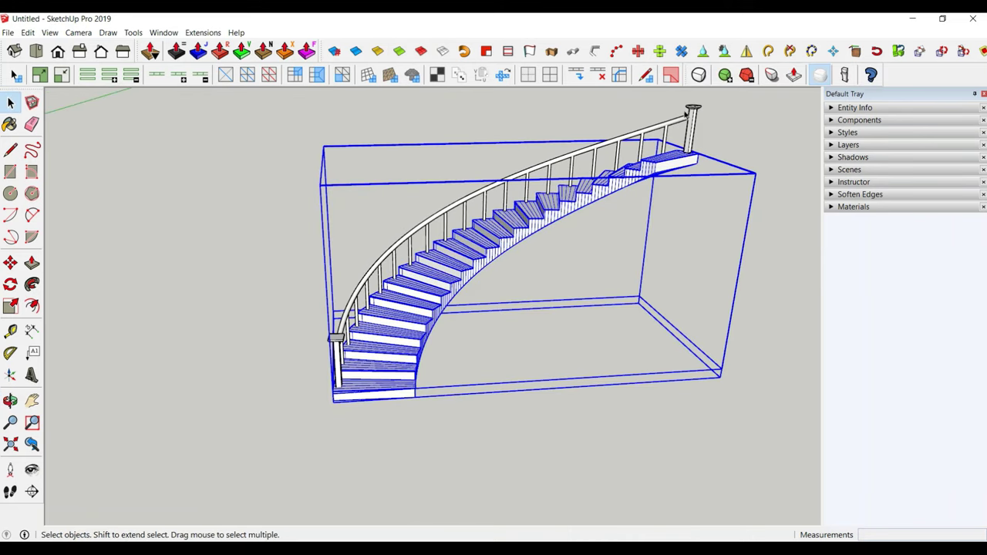
click(821, 76)
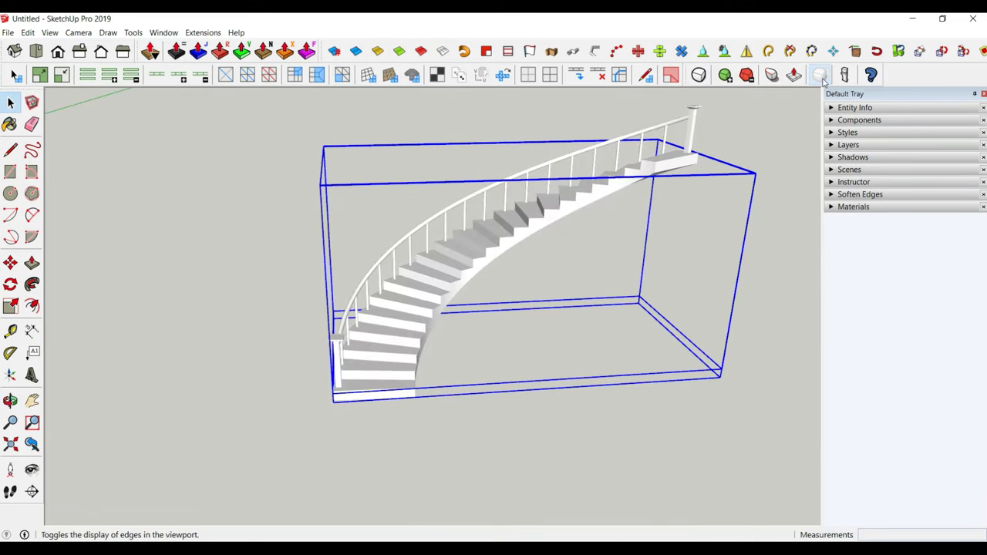
click(203, 224)
scroll(509, 373, down, 3)
mouse_move(508, 373)
middle_down()
mouse_move(296, 376)
mouse_move(547, 370)
mouse_move(665, 384)
mouse_move(472, 391)
middle_up()
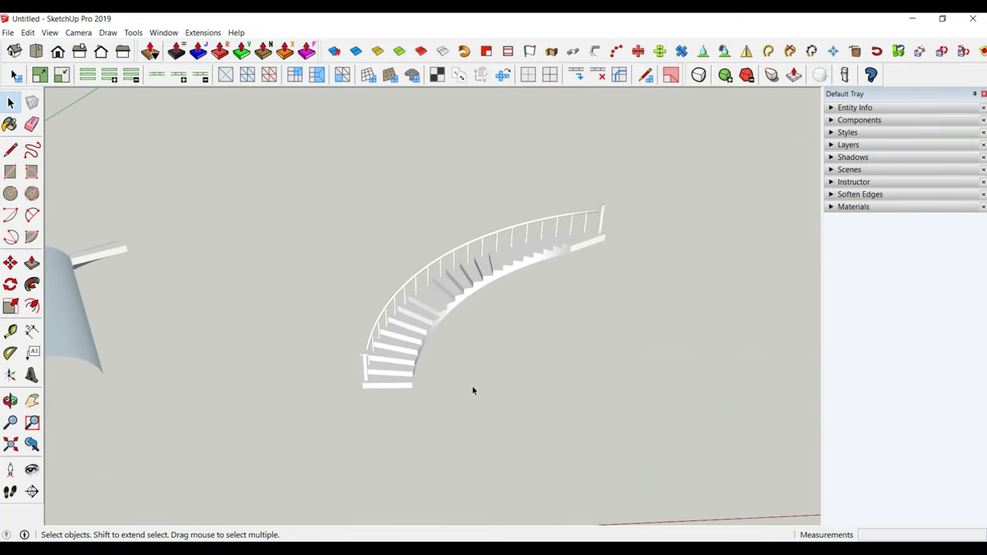
mouse_move(485, 358)
middle_down()
mouse_move(84, 282)
mouse_move(227, 324)
mouse_move(524, 335)
mouse_move(659, 327)
mouse_move(424, 341)
mouse_move(401, 247)
mouse_move(407, 303)
mouse_move(448, 285)
middle_up()
click(819, 75)
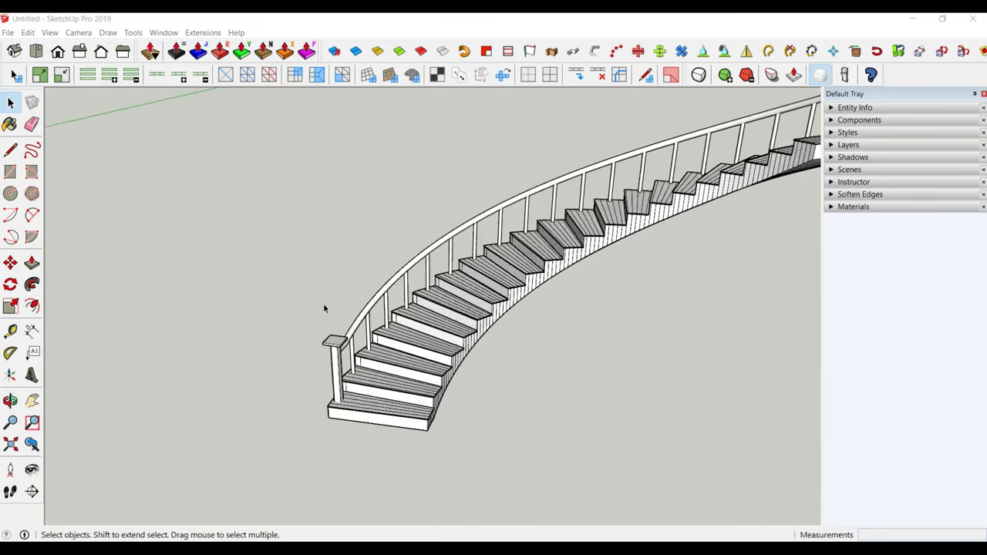